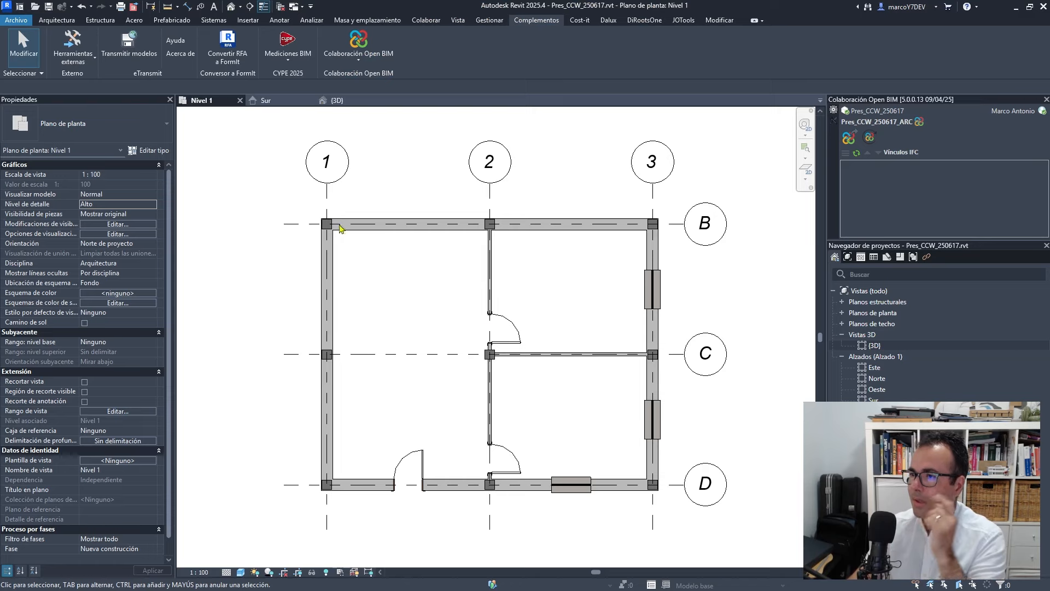
Review the building in the south elevation and the 3D view, and list the Open BIM collaboration commands
{"action": "left_click", "coordinate": [274, 103]}
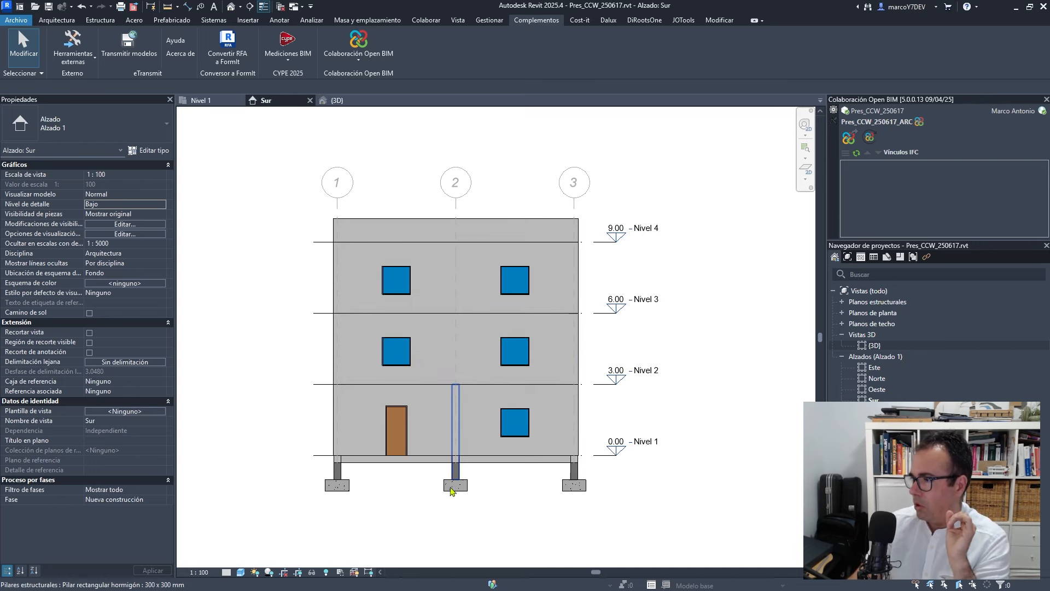
{"action": "left_click", "coordinate": [355, 100]}
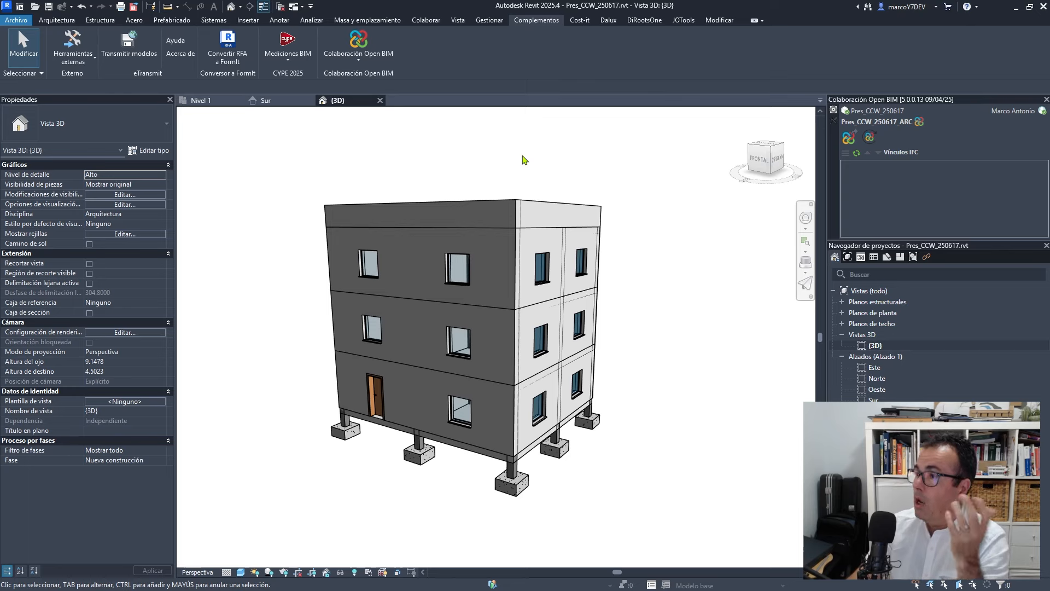
{"action": "left_click", "coordinate": [356, 60]}
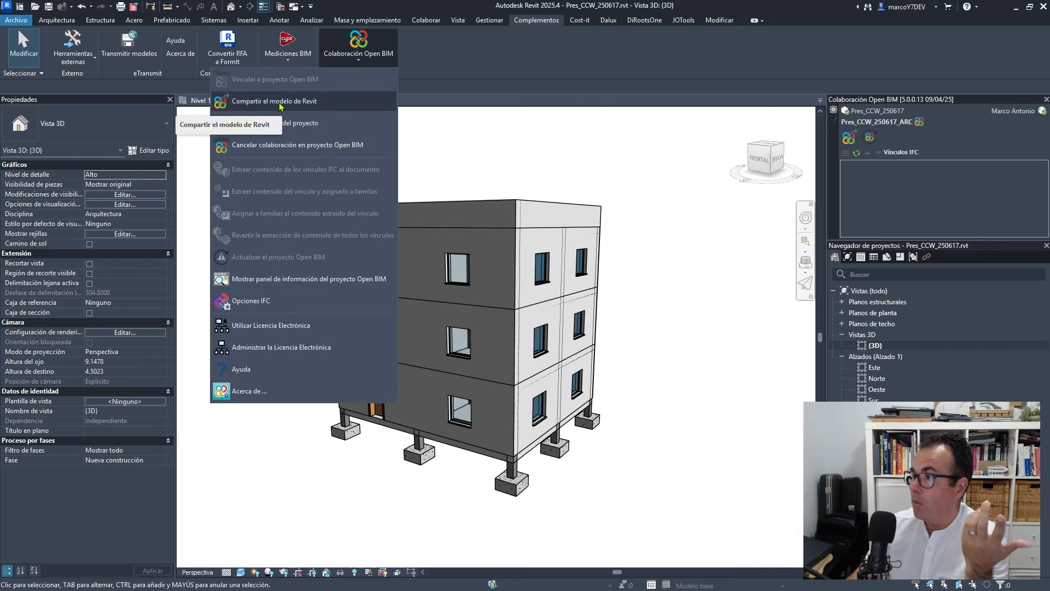
Switch to the browser and open the Pres_CCW_250617 project on BIMserver.center
{"action": "left_click", "coordinate": [1018, 9]}
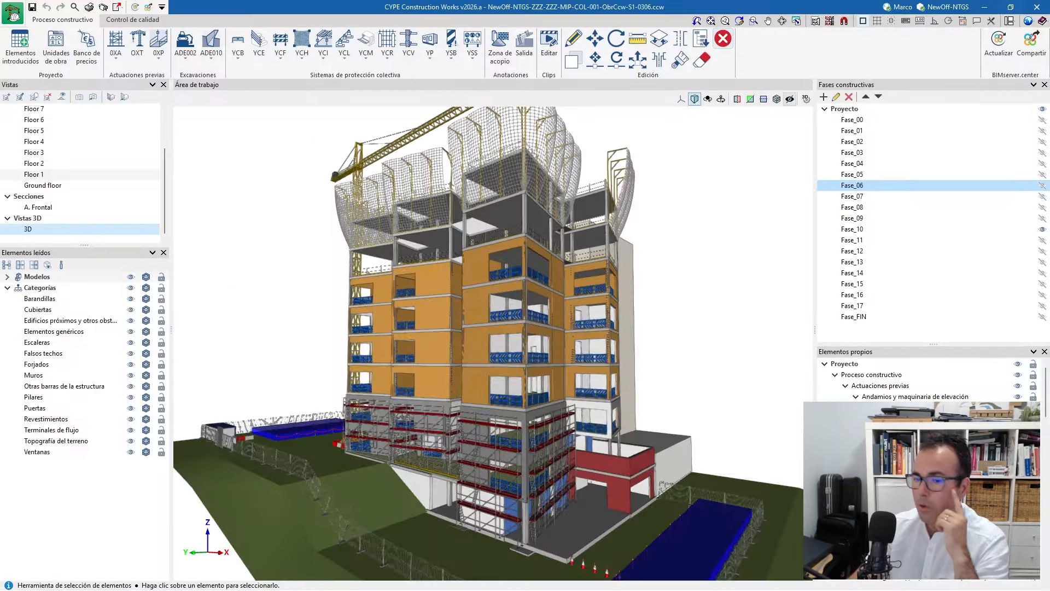
{"action": "key", "text": "alt+Tab"}
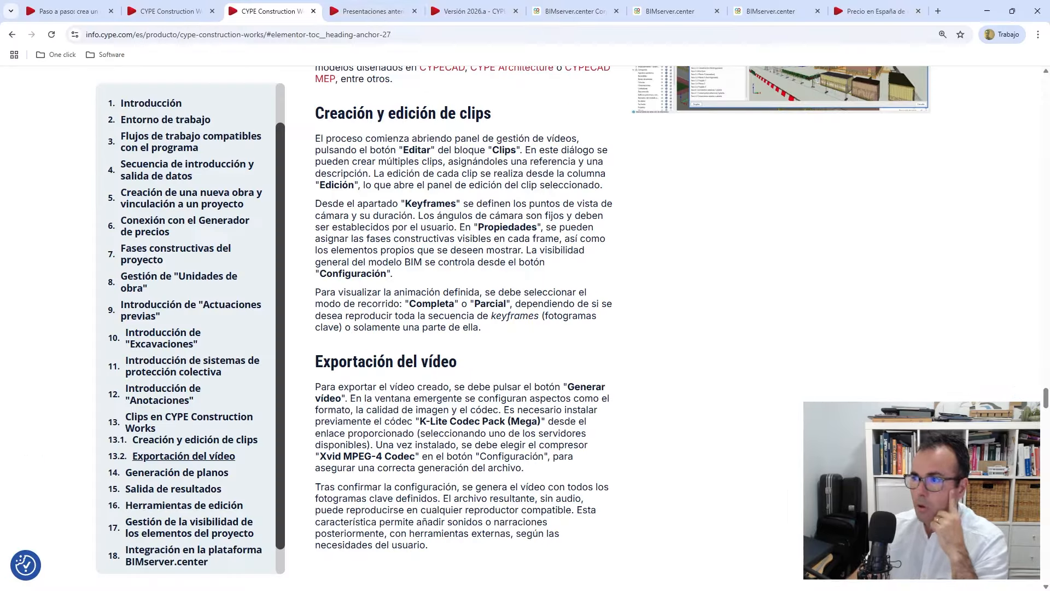
{"action": "left_click", "coordinate": [574, 11]}
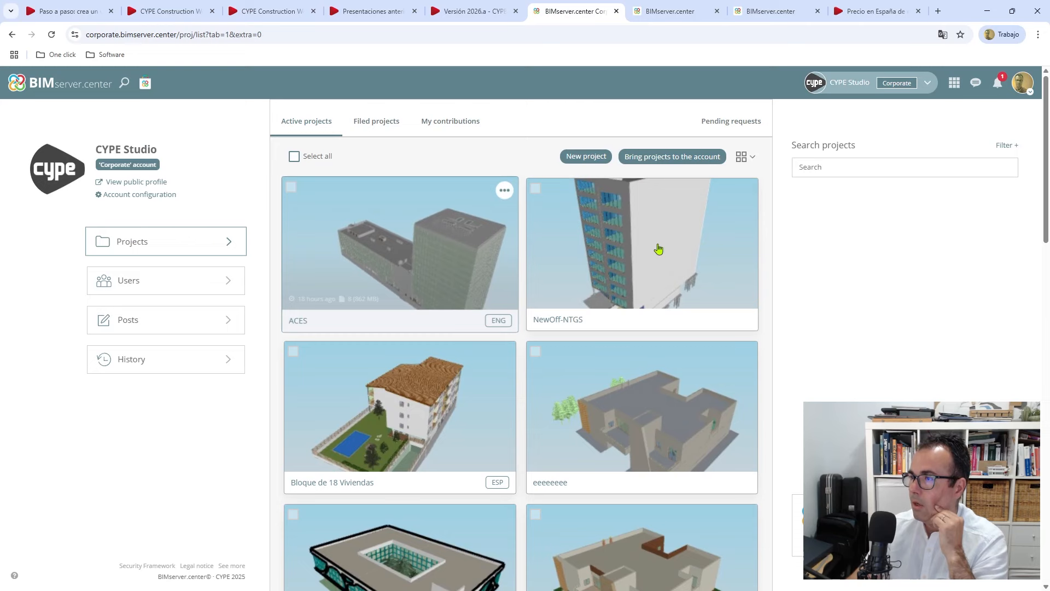
{"action": "key", "text": "ctrl+Tab"}
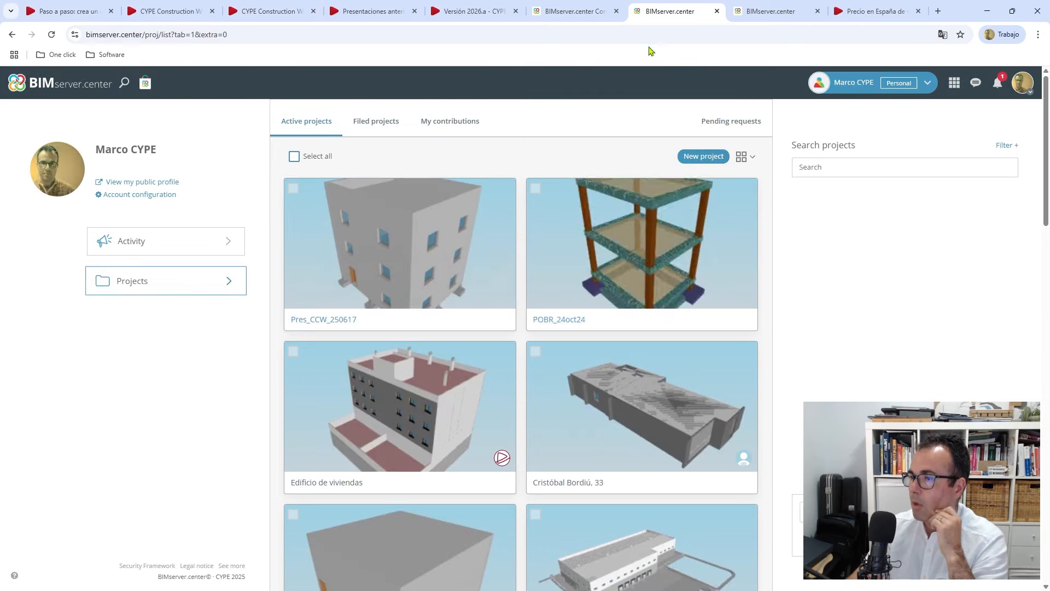
{"action": "left_click", "coordinate": [342, 270]}
{"action": "key", "text": "ctrl+shift+Tab"}
{"action": "left_click", "coordinate": [389, 244]}
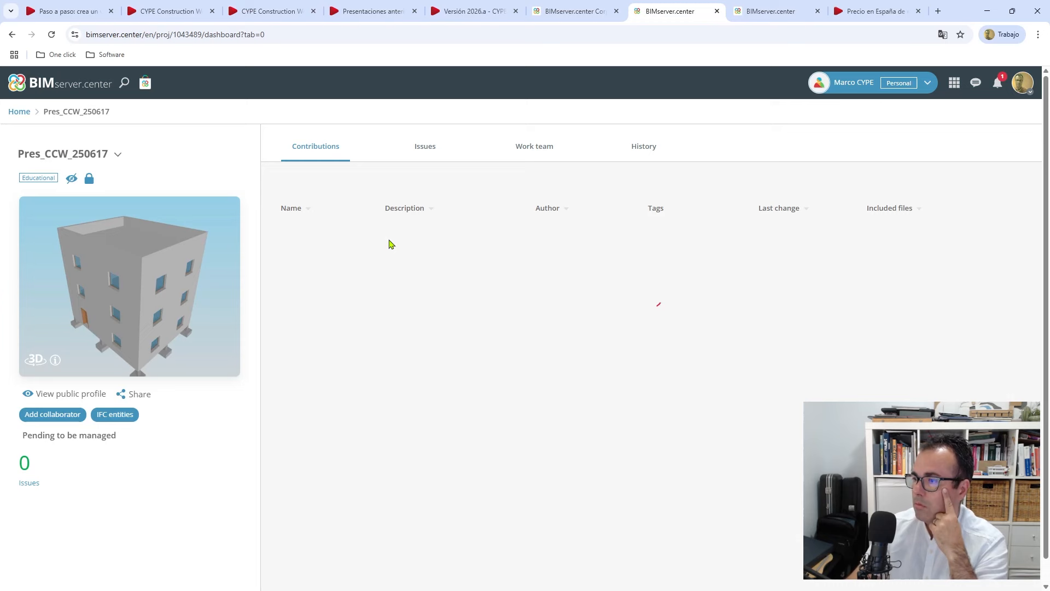
Open the project's 3D viewer, make the Pres_CCW_250617_ARC model visible and inspect the building from its front-right corner
{"action": "left_click", "coordinate": [150, 246]}
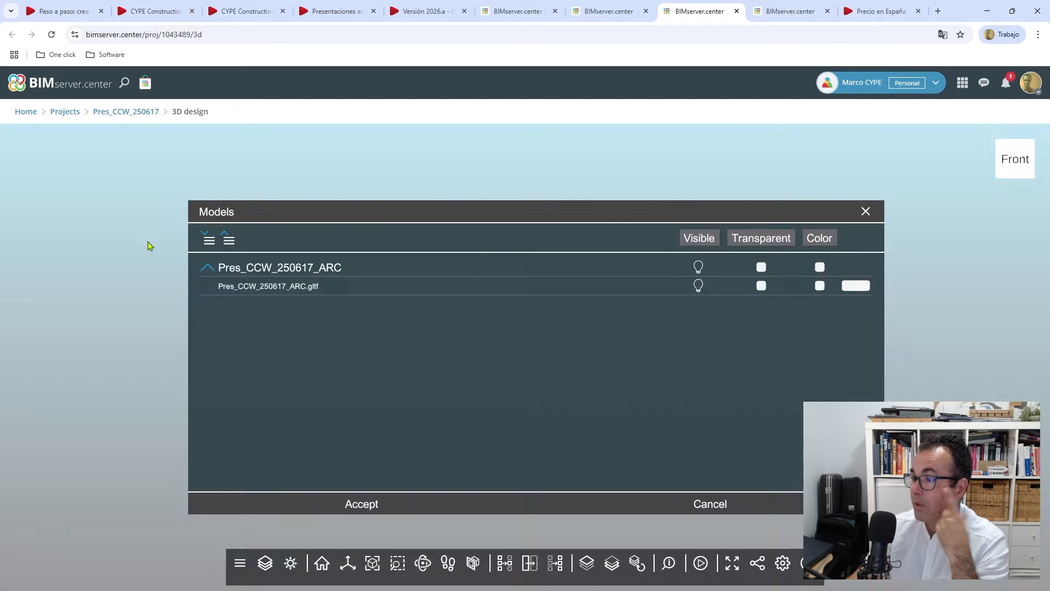
{"action": "left_click", "coordinate": [698, 267]}
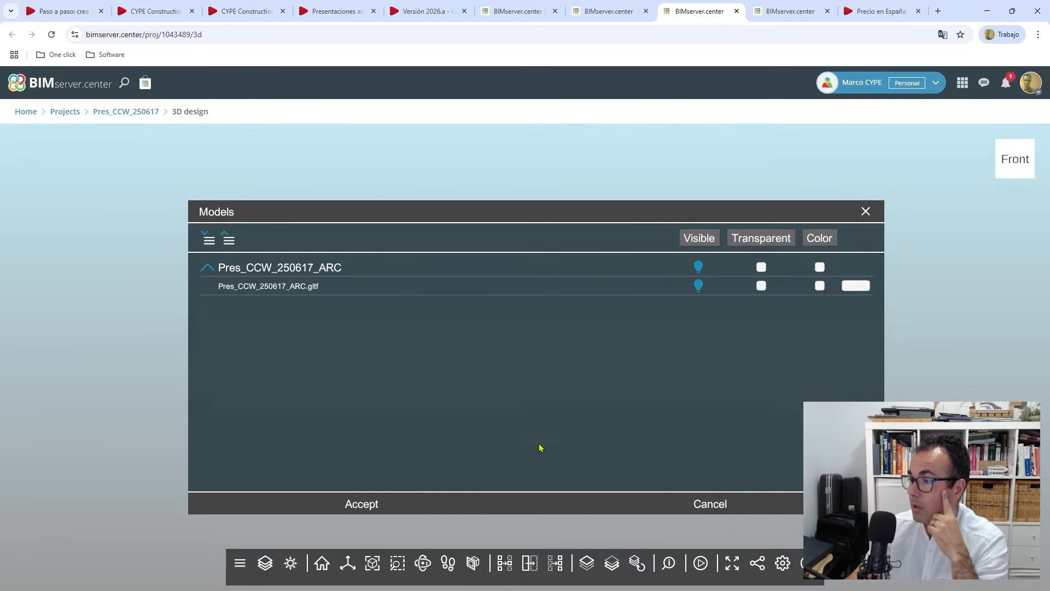
{"action": "left_click", "coordinate": [359, 504]}
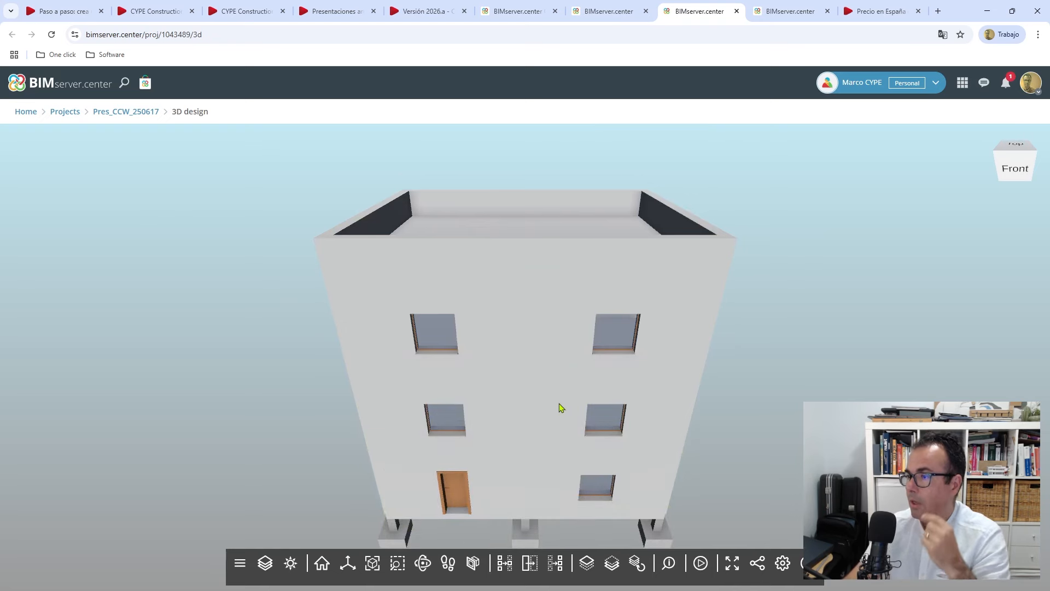
{"action": "middle_click_drag", "start_coordinate": [559, 403], "coordinate": [553, 383]}
{"action": "scroll", "coordinate": [553, 383], "scroll_direction": "down", "scroll_amount": 4}
{"action": "left_click_drag", "start_coordinate": [586, 437], "coordinate": [496, 437]}
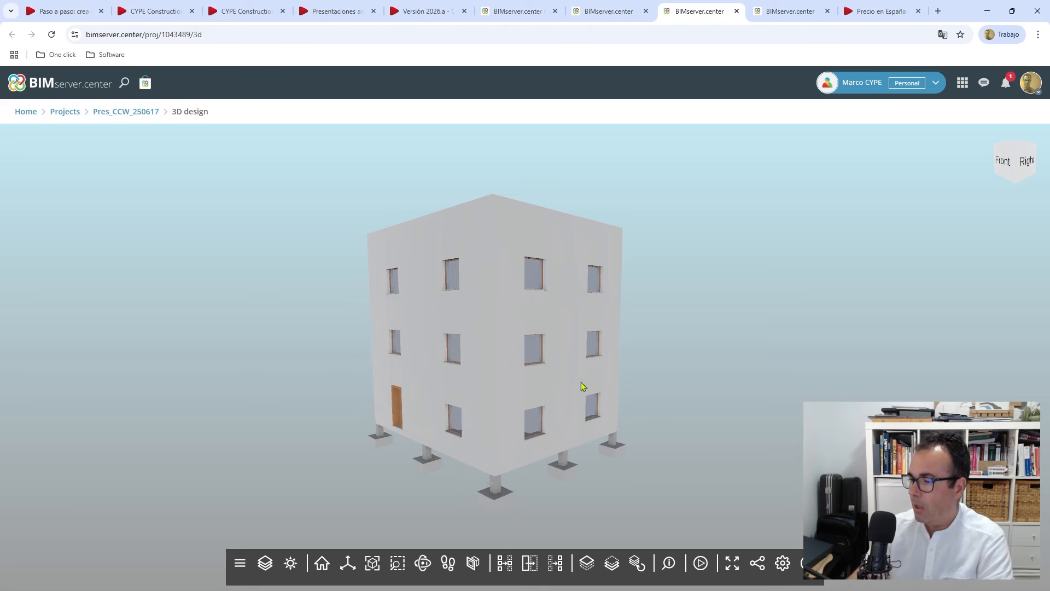
Inspect the element information of a ground-floor exterior wall and of a corner footing
{"action": "left_click", "coordinate": [668, 563]}
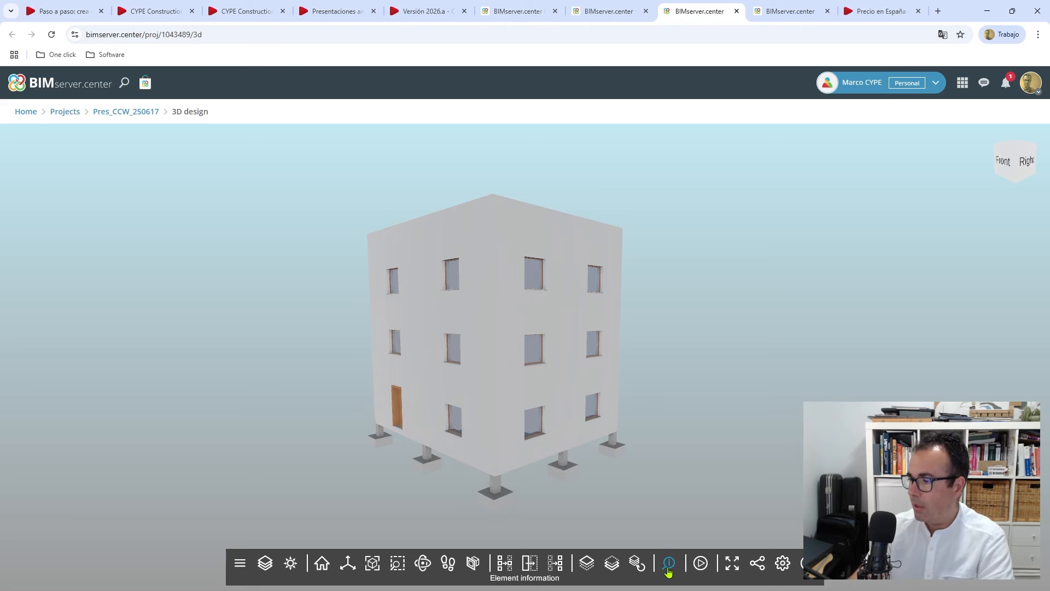
{"action": "left_click", "coordinate": [556, 417]}
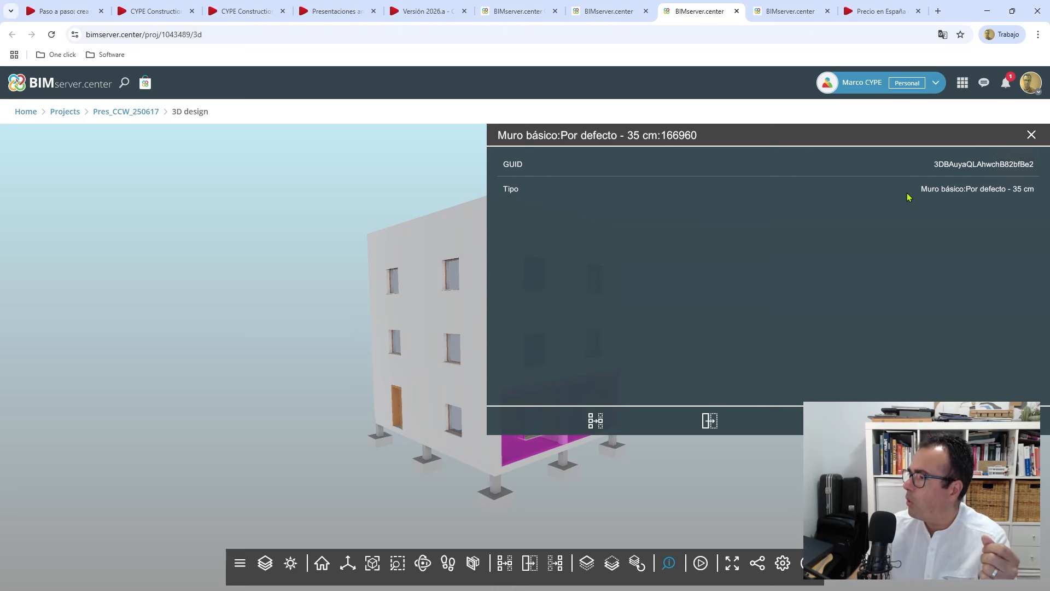
{"action": "left_click", "coordinate": [1030, 135]}
{"action": "left_click", "coordinate": [613, 449]}
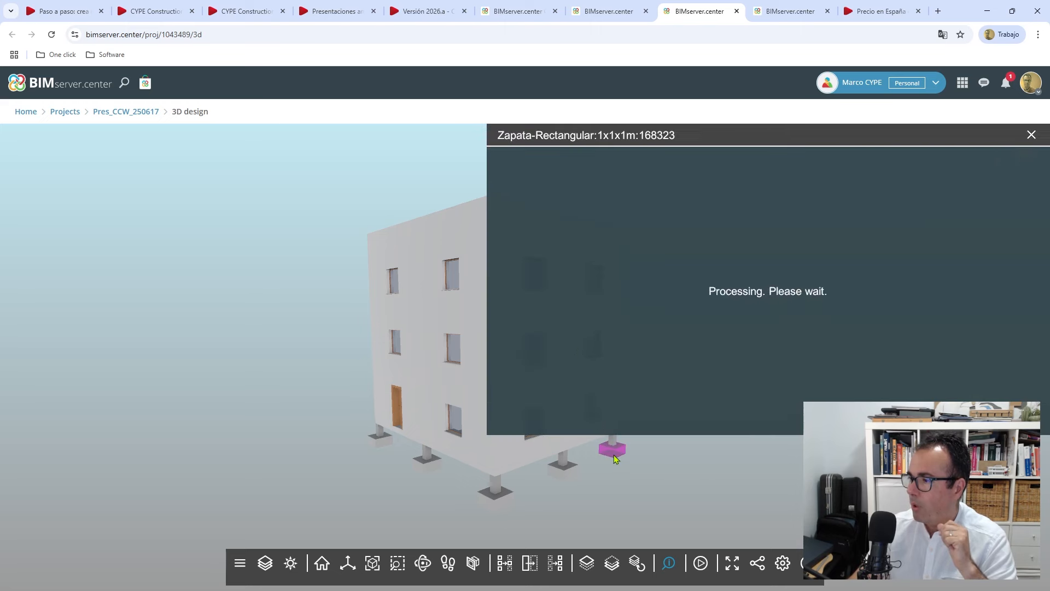
{"action": "left_click", "coordinate": [1031, 136]}
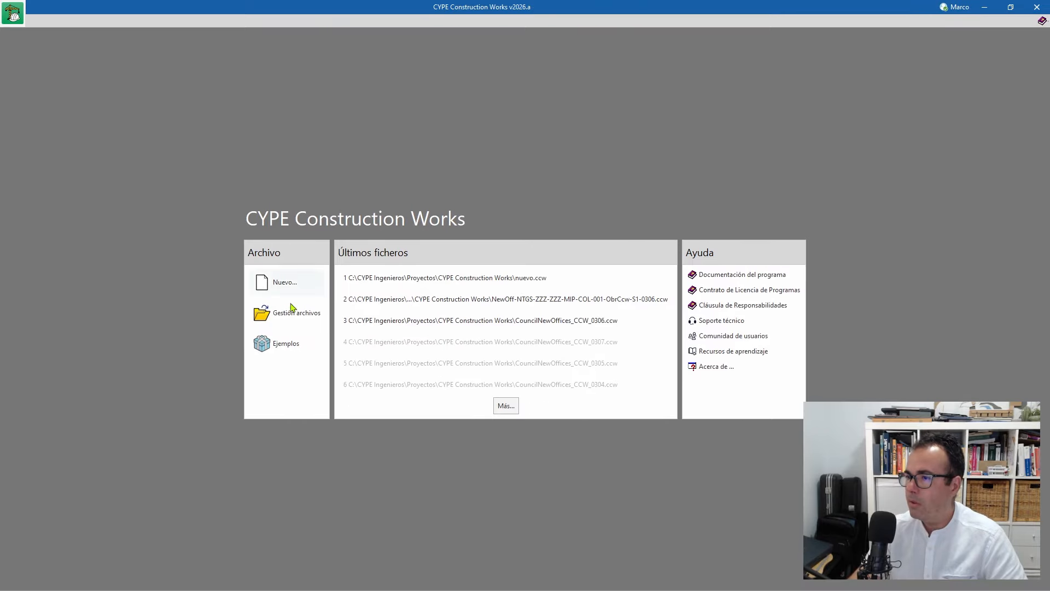
Create a new job file named nuevo in CYPE Construction Works, overwriting the existing file
{"action": "left_click", "coordinate": [281, 282]}
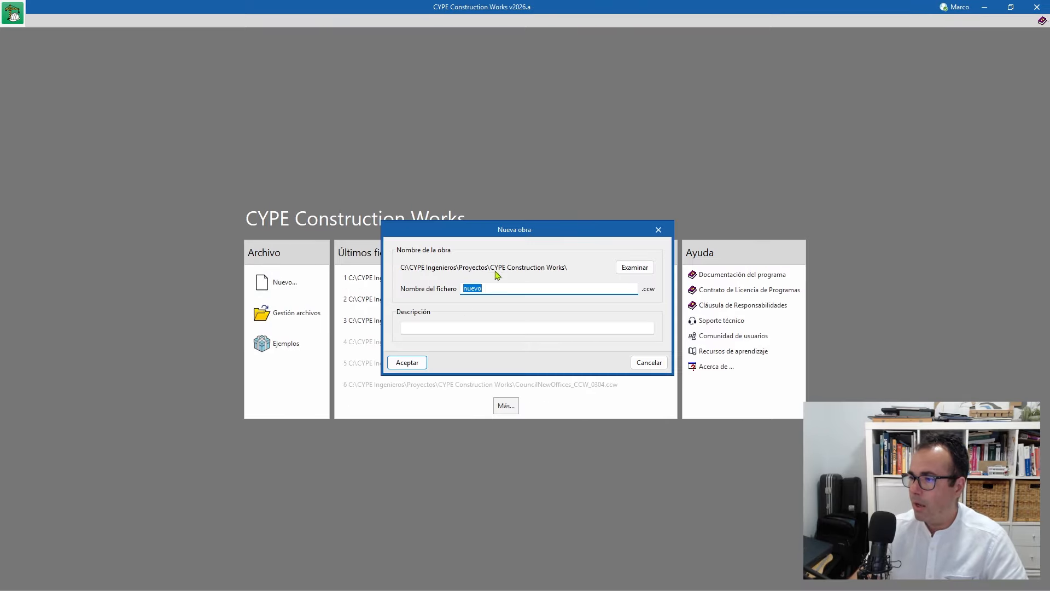
{"action": "left_click", "coordinate": [408, 363]}
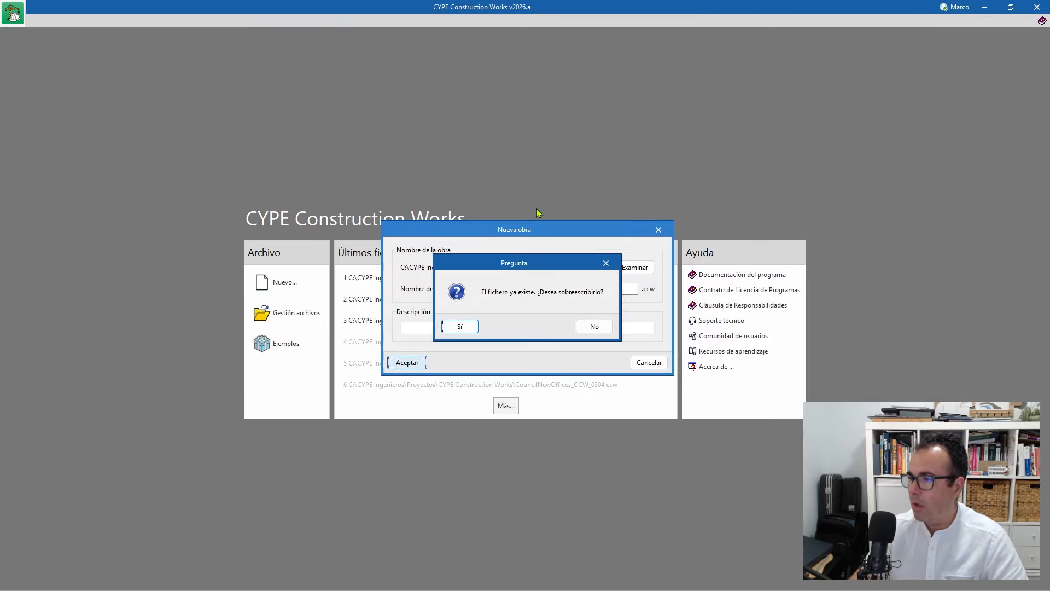
{"action": "left_click", "coordinate": [476, 327]}
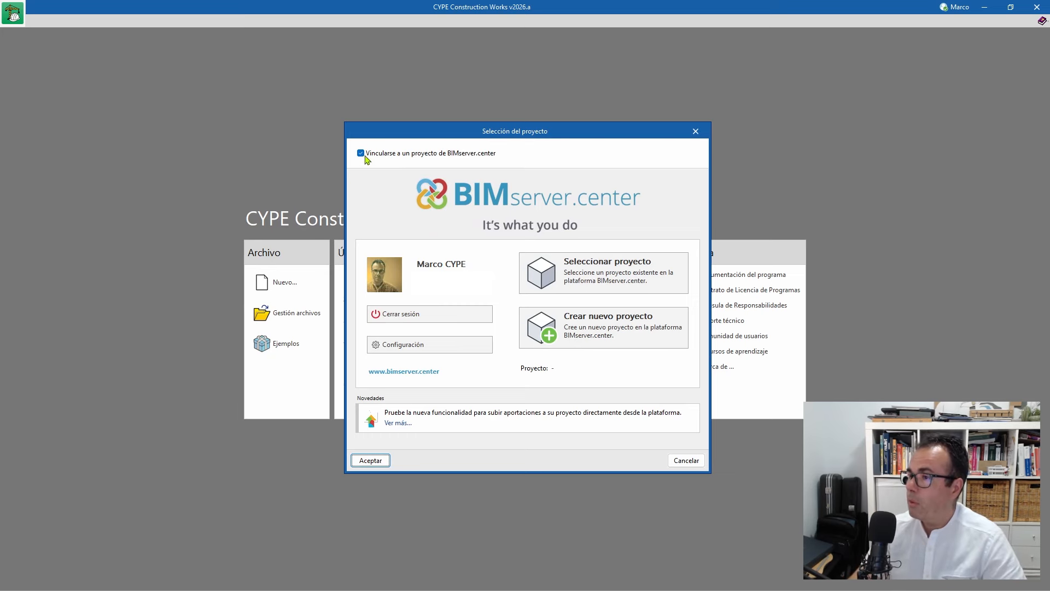
Link the job to the BIMserver.center project Pres_CCW_250617 and import the Pres_CCW_250617_ARC contribution
{"action": "left_click", "coordinate": [629, 281]}
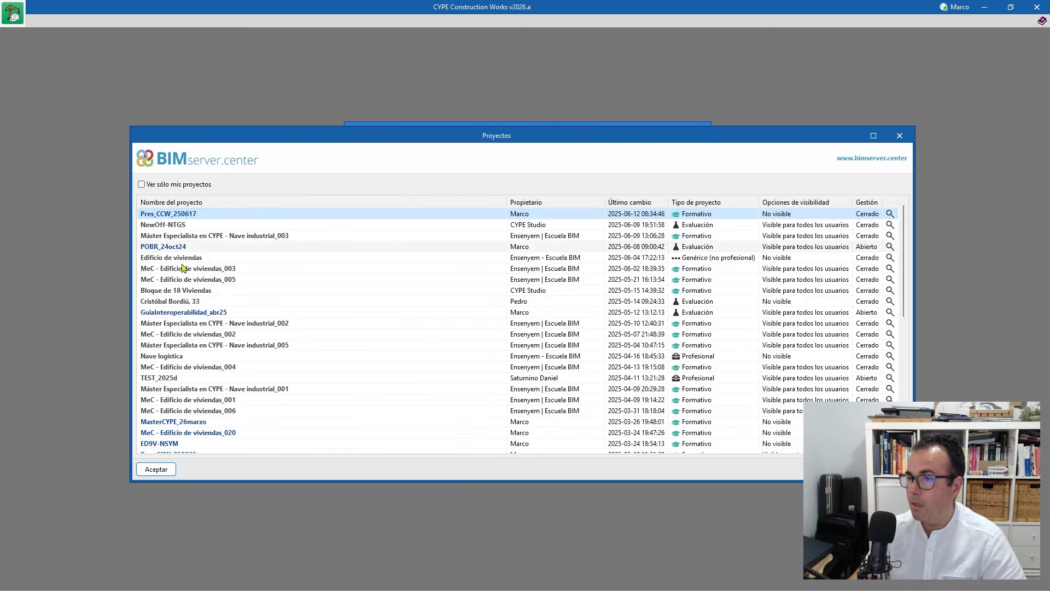
{"action": "left_click", "coordinate": [156, 469]}
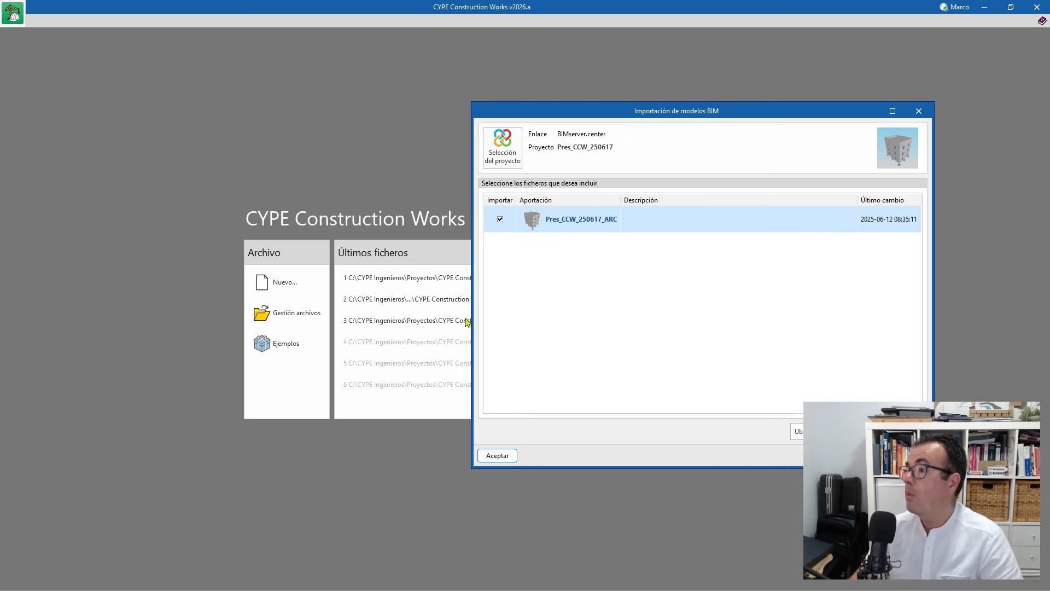
{"action": "left_click", "coordinate": [497, 455]}
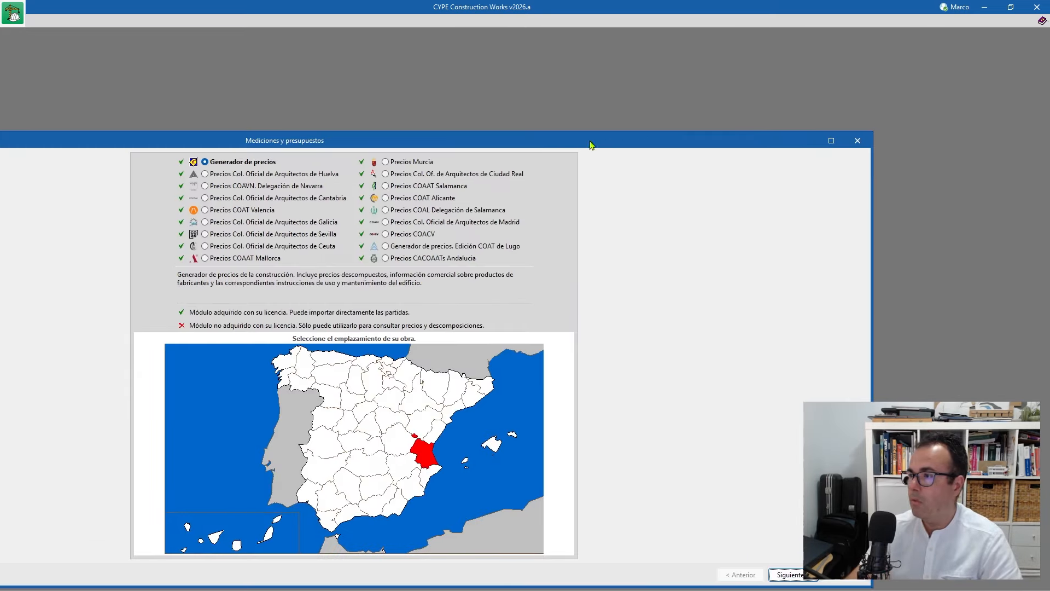
Accept Generador de precios as price source with the preset site location, municipality and surroundings data
{"action": "double_click", "coordinate": [589, 143]}
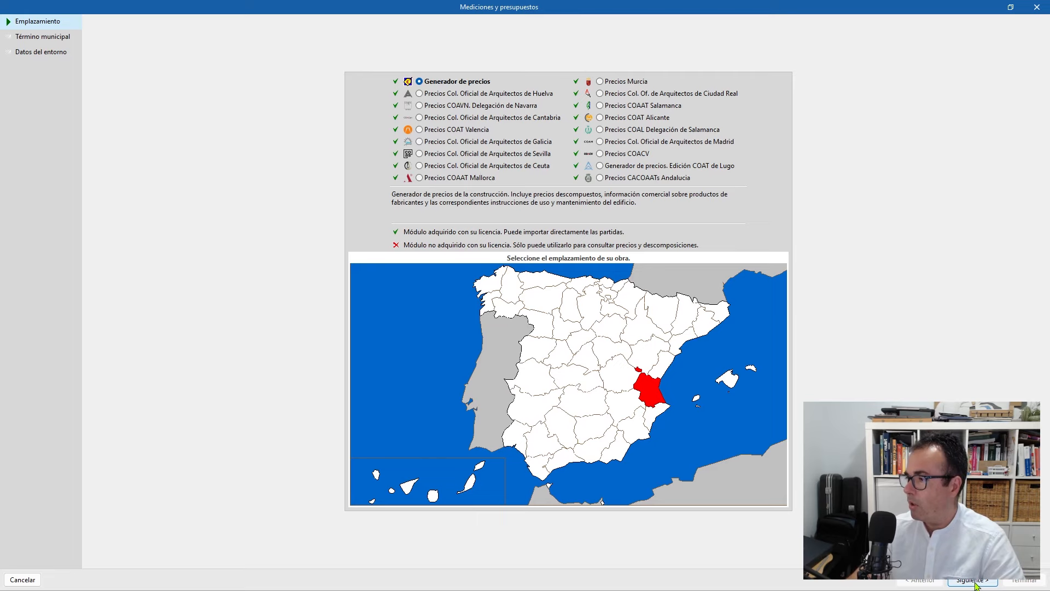
{"action": "left_click", "coordinate": [973, 579]}
{"action": "left_click", "coordinate": [973, 580]}
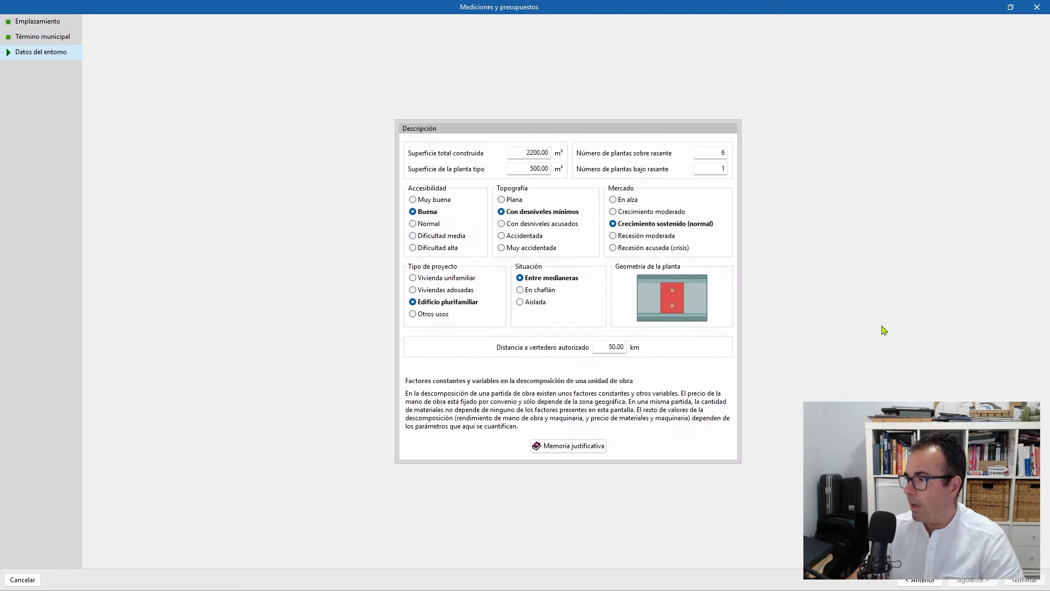
{"action": "left_click", "coordinate": [1022, 579]}
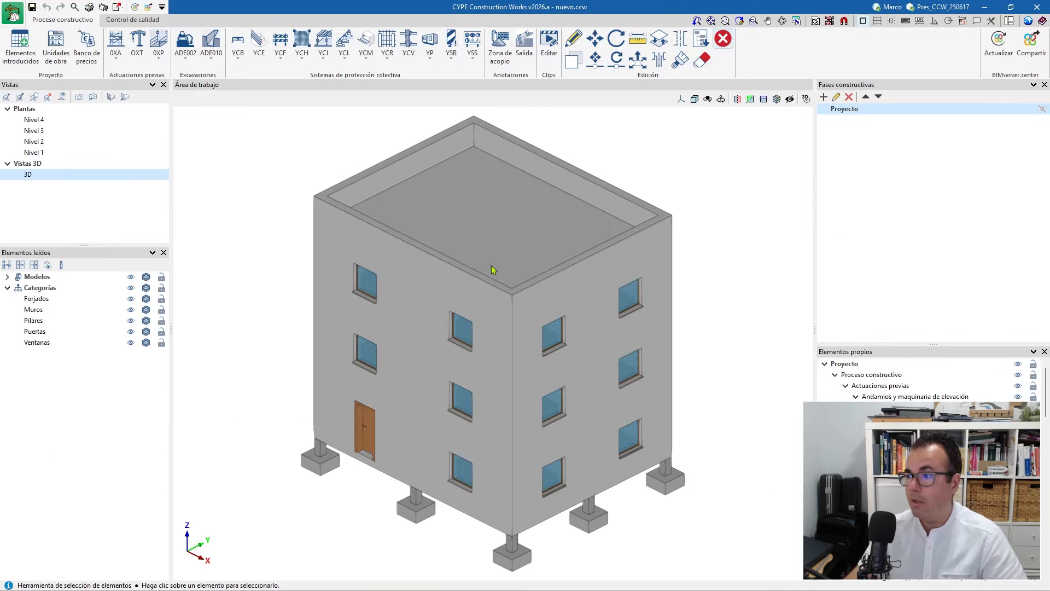
Switch the 3D view of the imported building to perspective projection
{"action": "scroll", "coordinate": [476, 291], "scroll_direction": "down", "scroll_amount": 3}
{"action": "middle_click_drag", "start_coordinate": [423, 504], "coordinate": [448, 464], "text": "shift"}
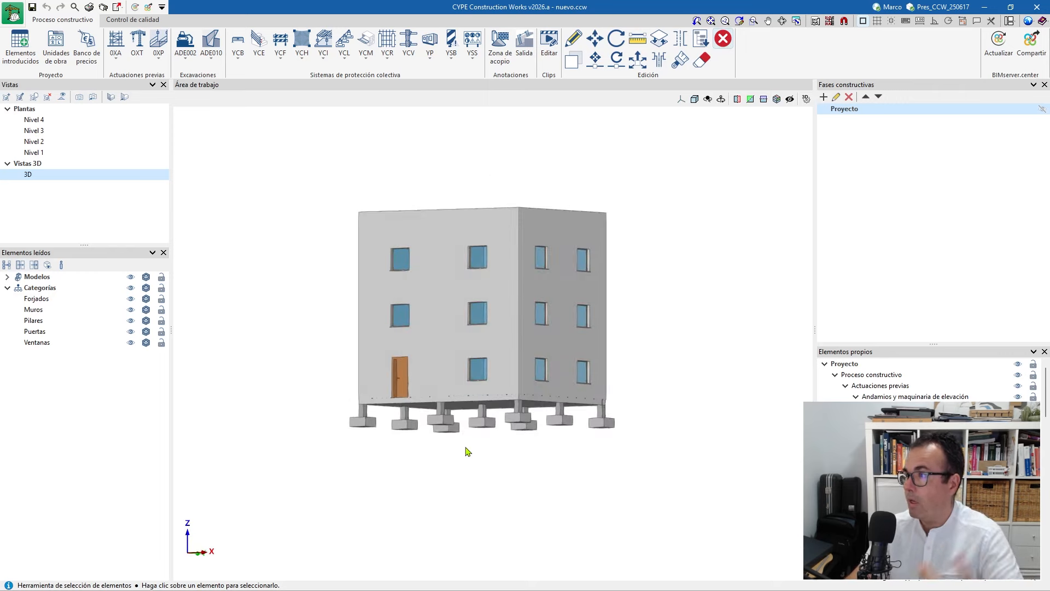
{"action": "left_click", "coordinate": [694, 99]}
{"action": "middle_click_drag", "start_coordinate": [470, 305], "coordinate": [504, 376], "text": "shift"}
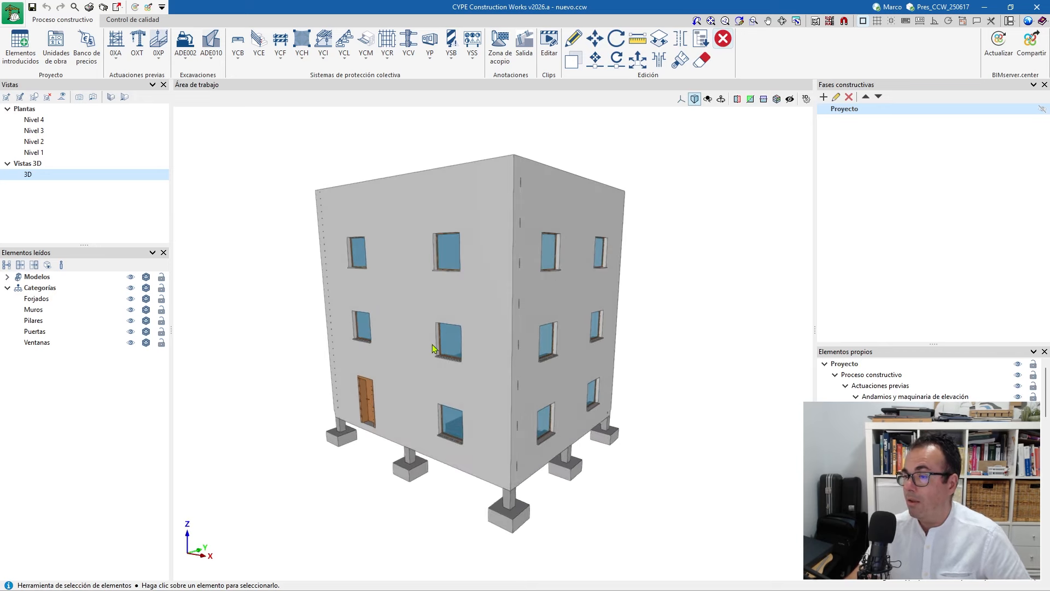
Examine the BIM information of a middle-floor facade wall and of the front corner footing
{"action": "left_click", "coordinate": [61, 265]}
{"action": "left_click", "coordinate": [487, 315]}
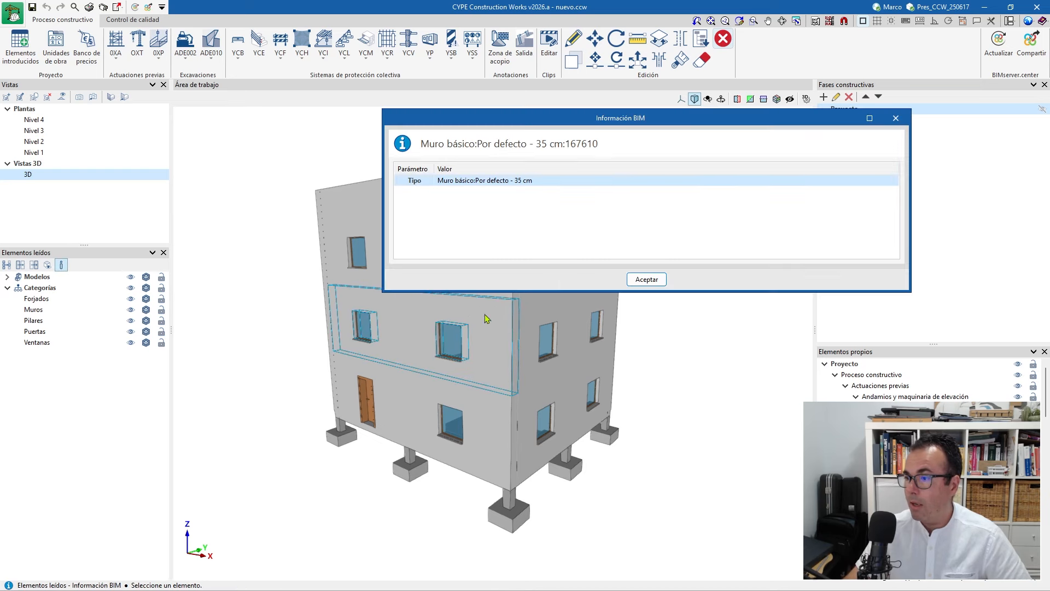
{"action": "left_click", "coordinate": [895, 118]}
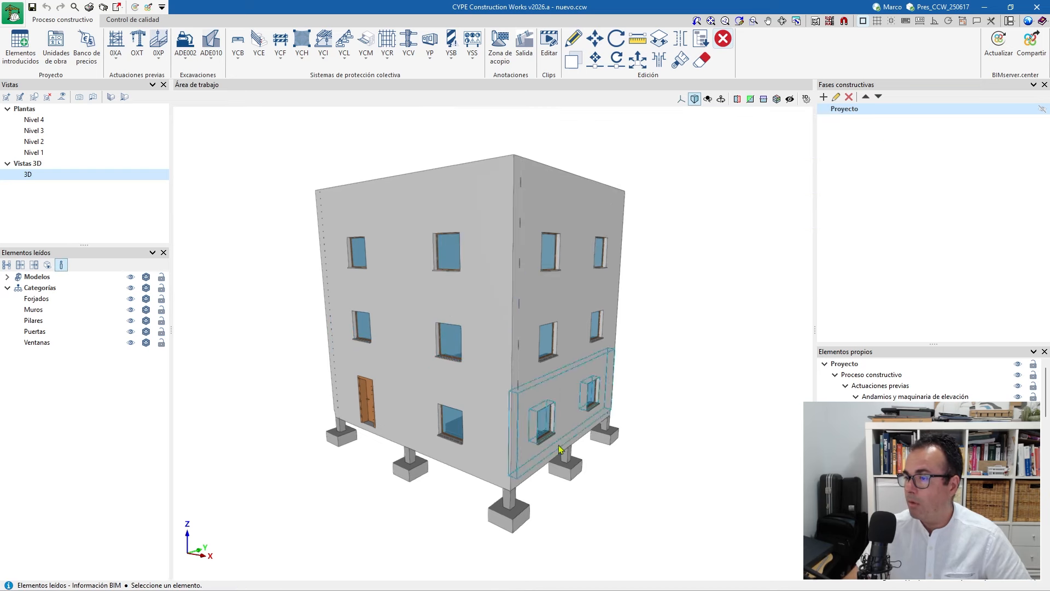
{"action": "left_click", "coordinate": [527, 520]}
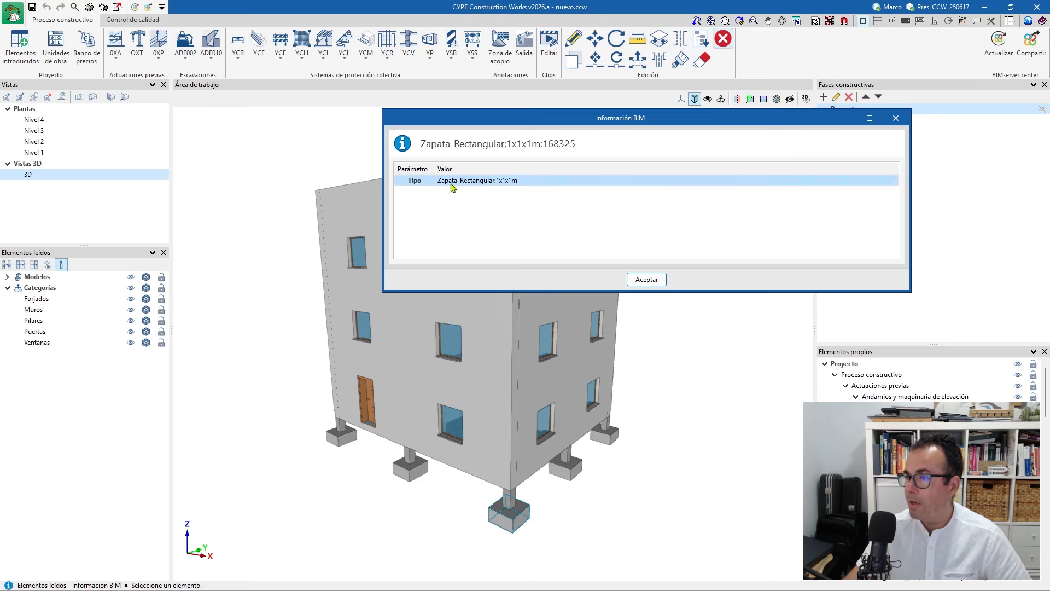
{"action": "left_click", "coordinate": [897, 119]}
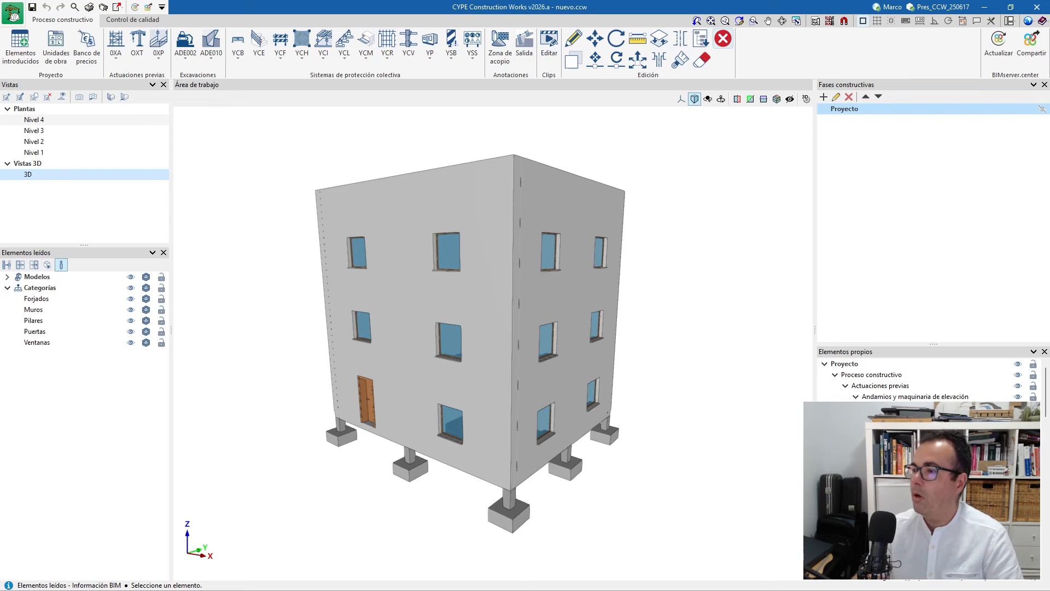
Add five construction phases to the project with the references 1, 2, 3, 4 and 5
{"action": "left_click", "coordinate": [825, 98]}
{"action": "type", "text": "1"}
{"action": "left_click", "coordinate": [451, 318]}
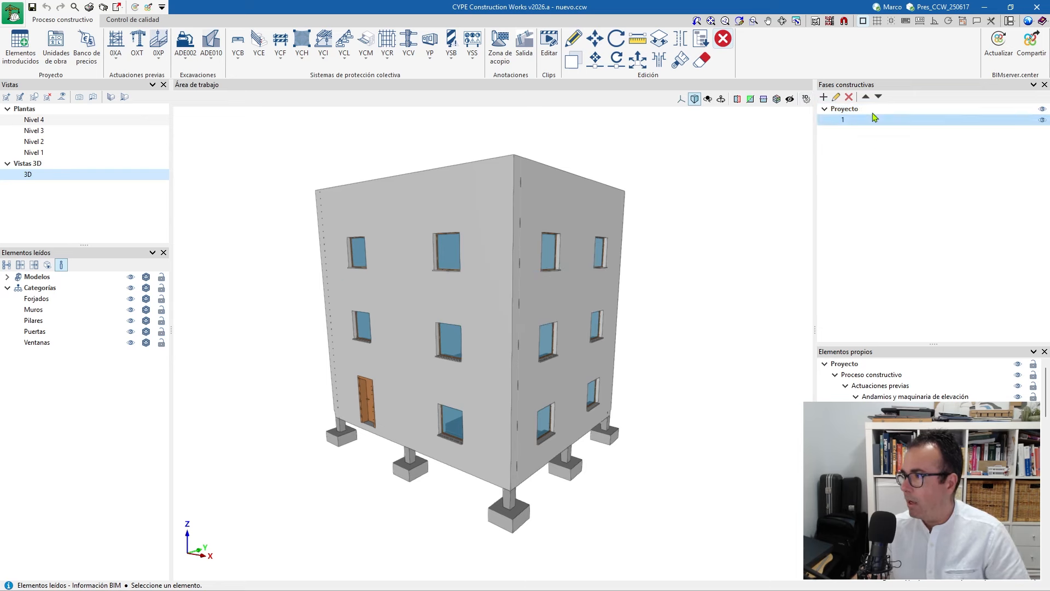
{"action": "left_click", "coordinate": [825, 98]}
{"action": "type", "text": "2"}
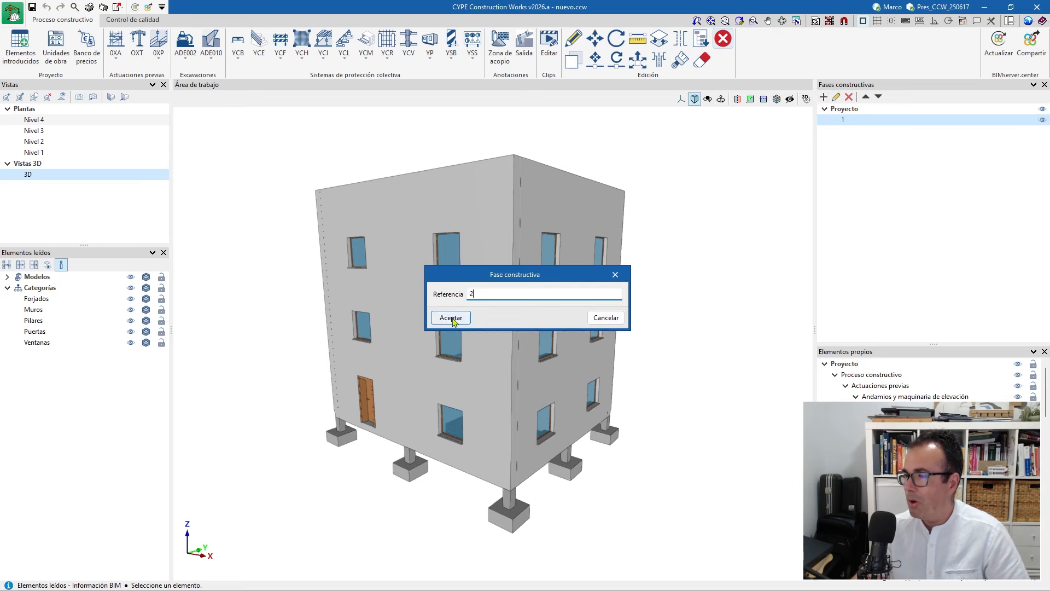
{"action": "left_click", "coordinate": [452, 315]}
{"action": "left_click", "coordinate": [824, 98]}
{"action": "type", "text": "3"}
{"action": "left_click", "coordinate": [452, 318]}
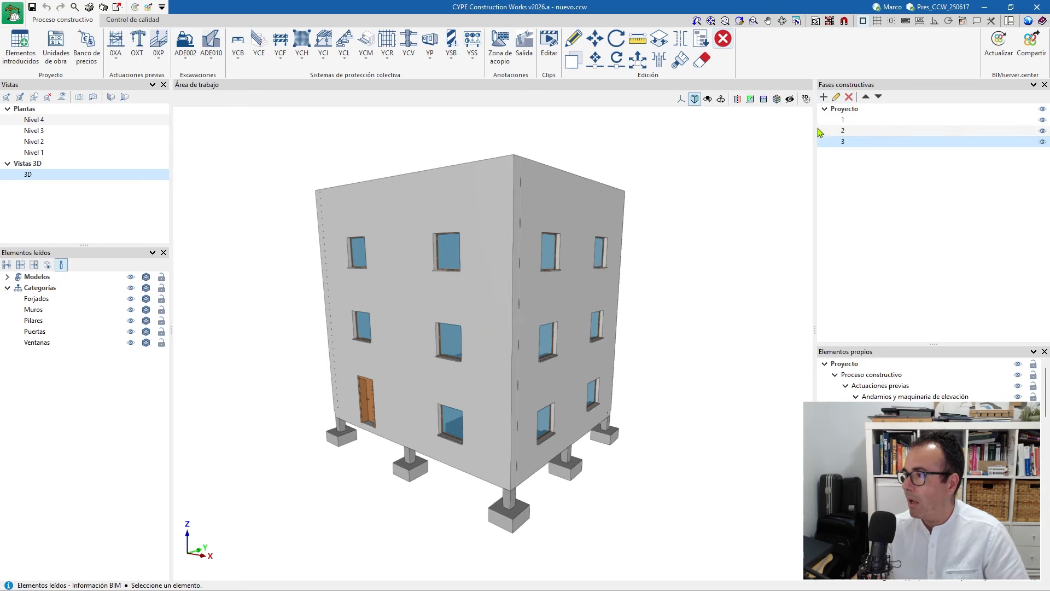
{"action": "left_click", "coordinate": [824, 98]}
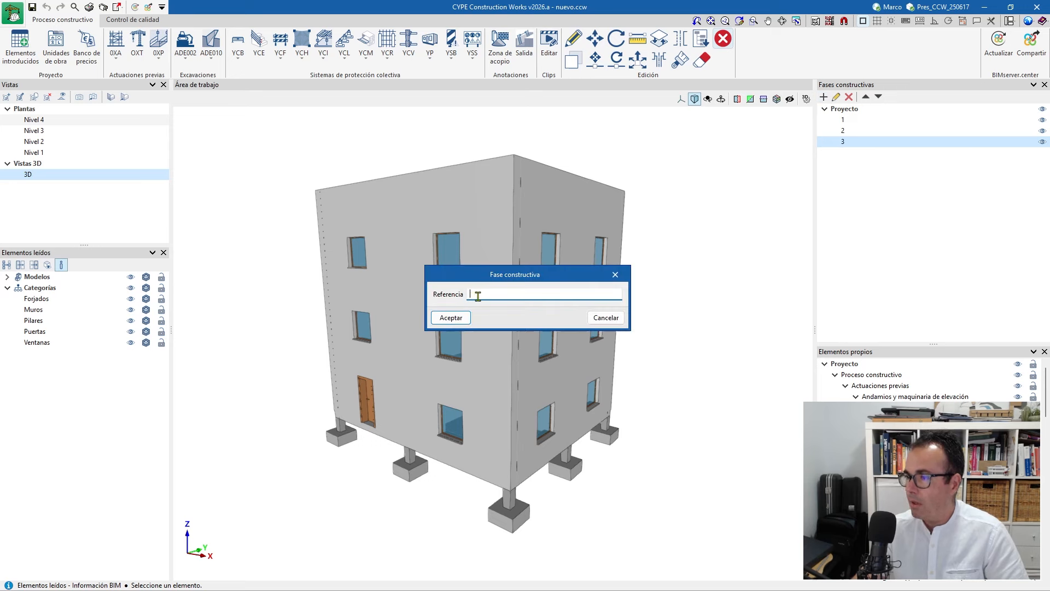
{"action": "type", "text": "4"}
{"action": "left_click", "coordinate": [450, 318]}
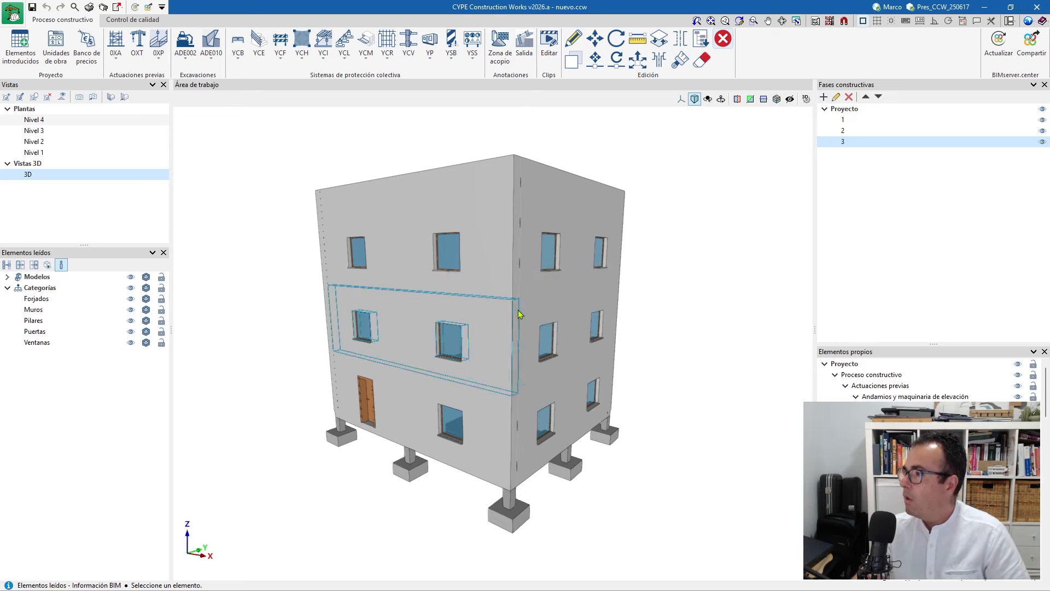
{"action": "left_click", "coordinate": [824, 97]}
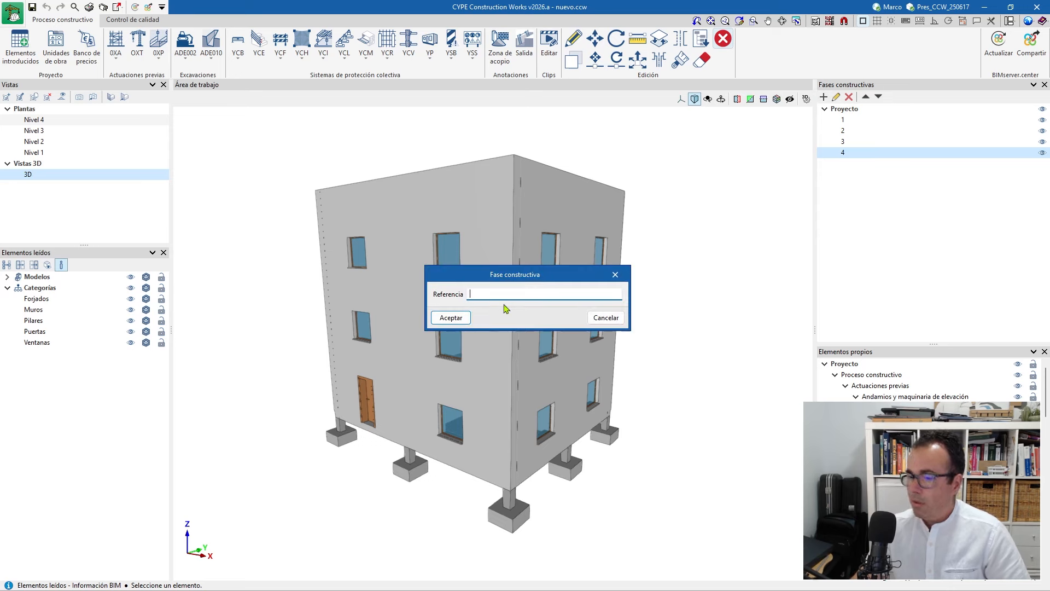
{"action": "left_click", "coordinate": [451, 317]}
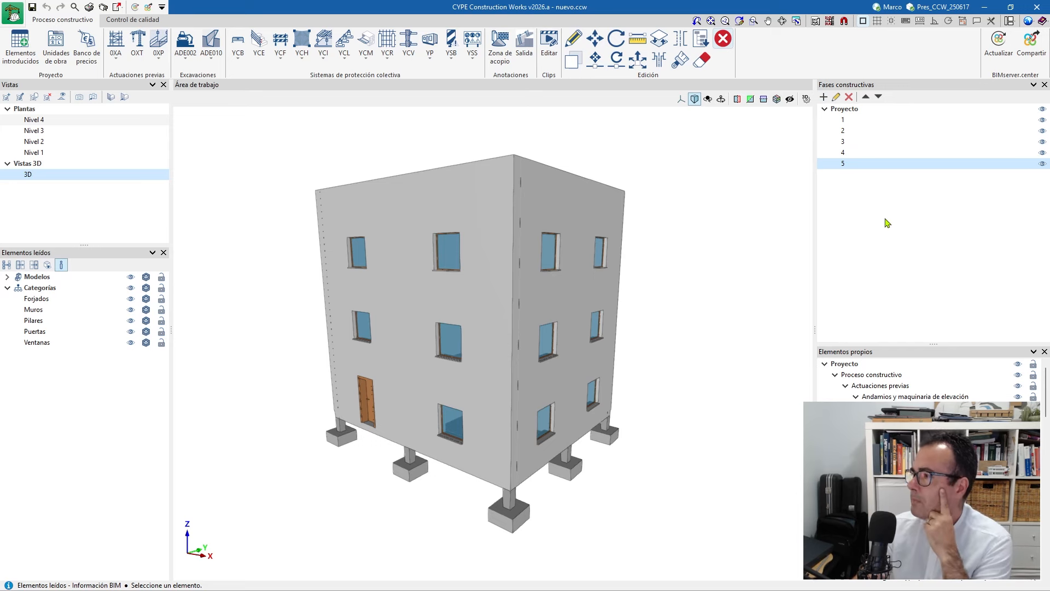
Turn off the perspective projection and orient the 3D view to the front XZ elevation, with phase 1 selected
{"action": "left_click", "coordinate": [853, 120]}
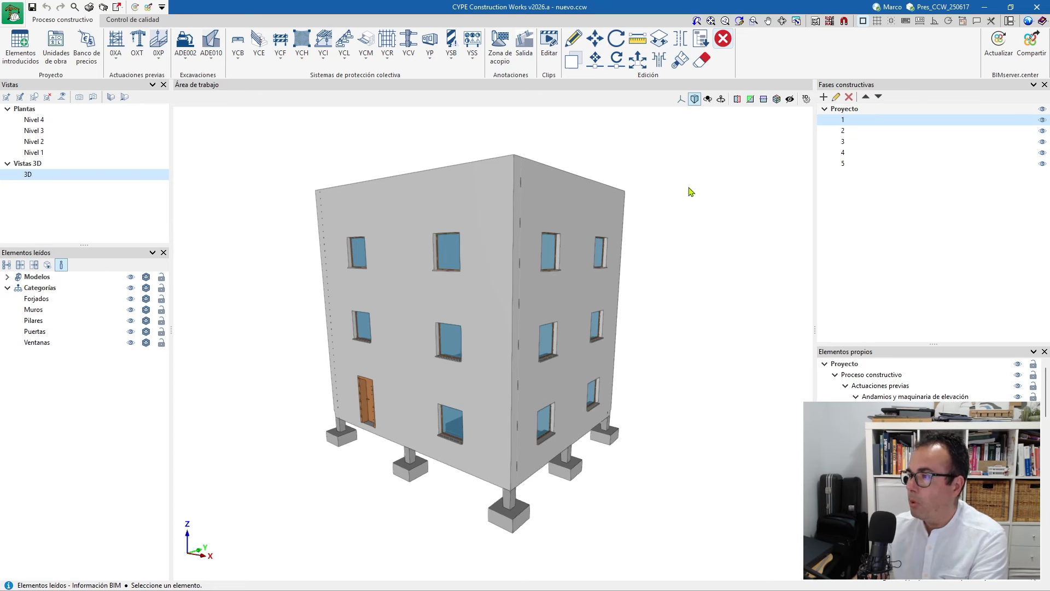
{"action": "left_click", "coordinate": [694, 99]}
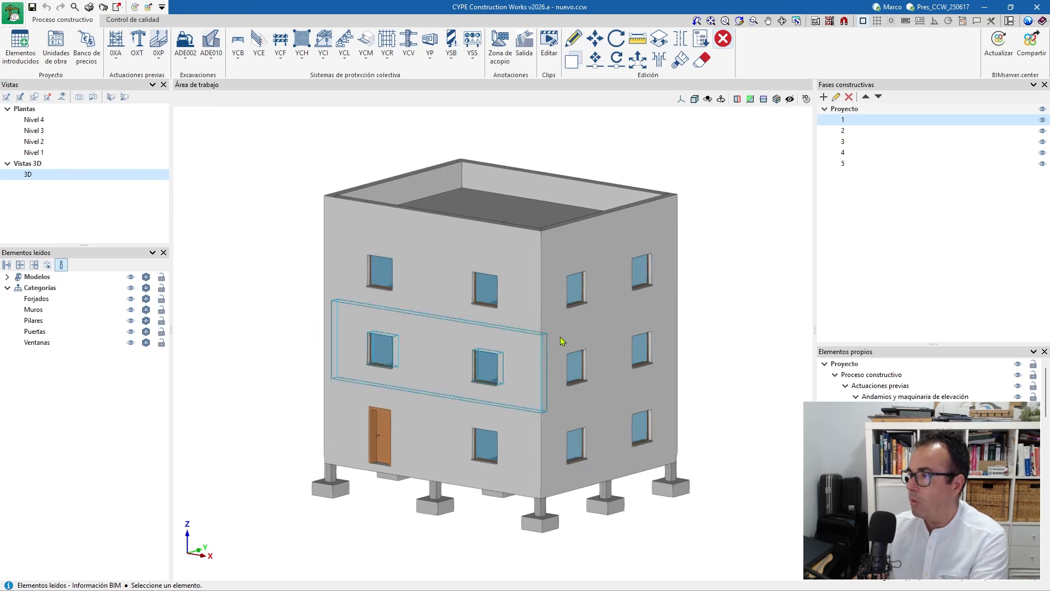
{"action": "left_click", "coordinate": [681, 99]}
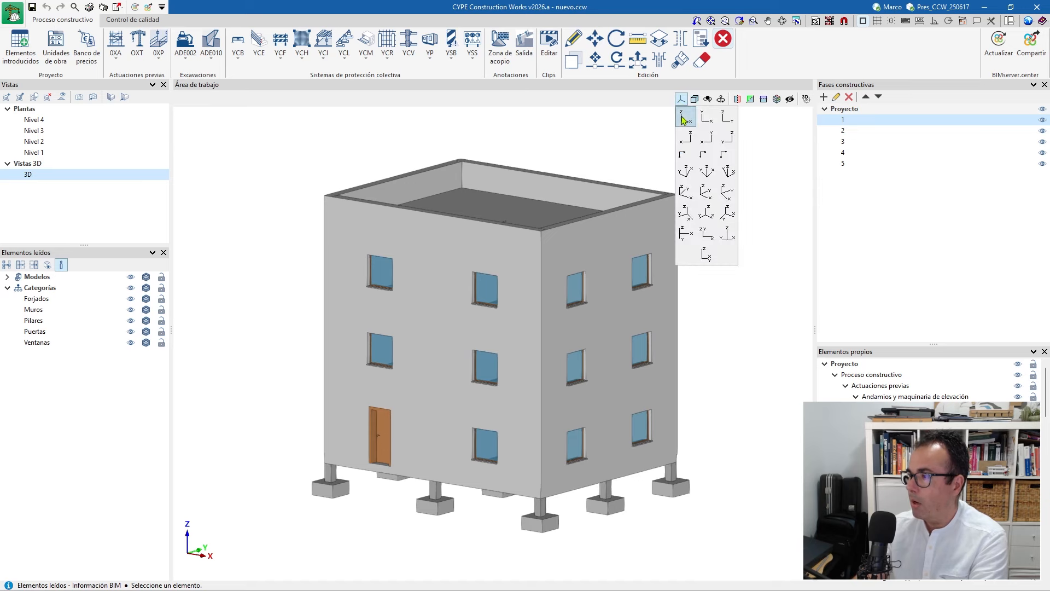
{"action": "left_click", "coordinate": [683, 119]}
{"action": "scroll", "coordinate": [441, 386], "scroll_direction": "down", "scroll_amount": 2}
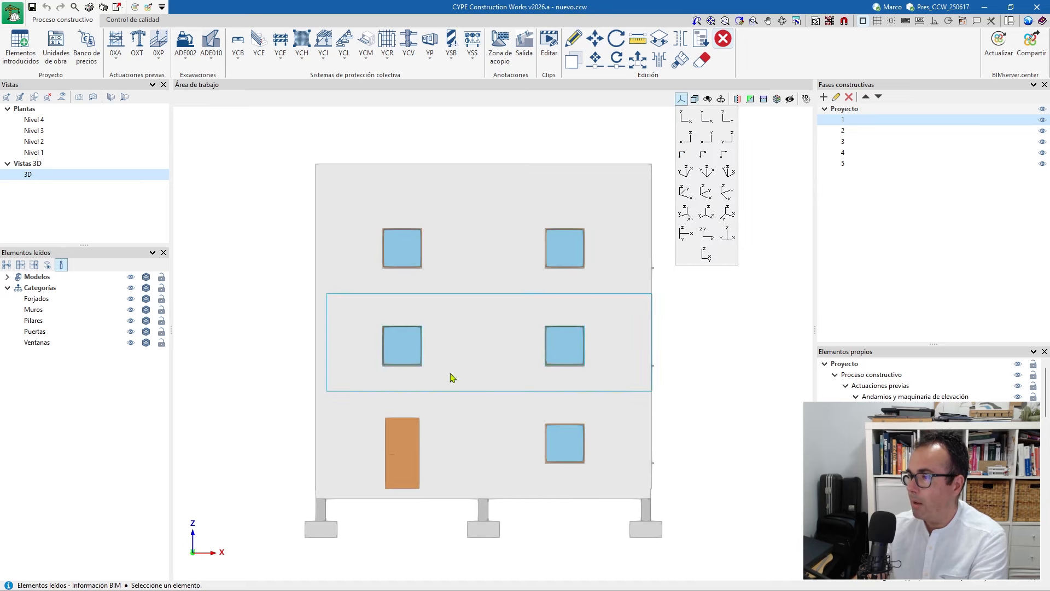
{"action": "left_click", "coordinate": [682, 119]}
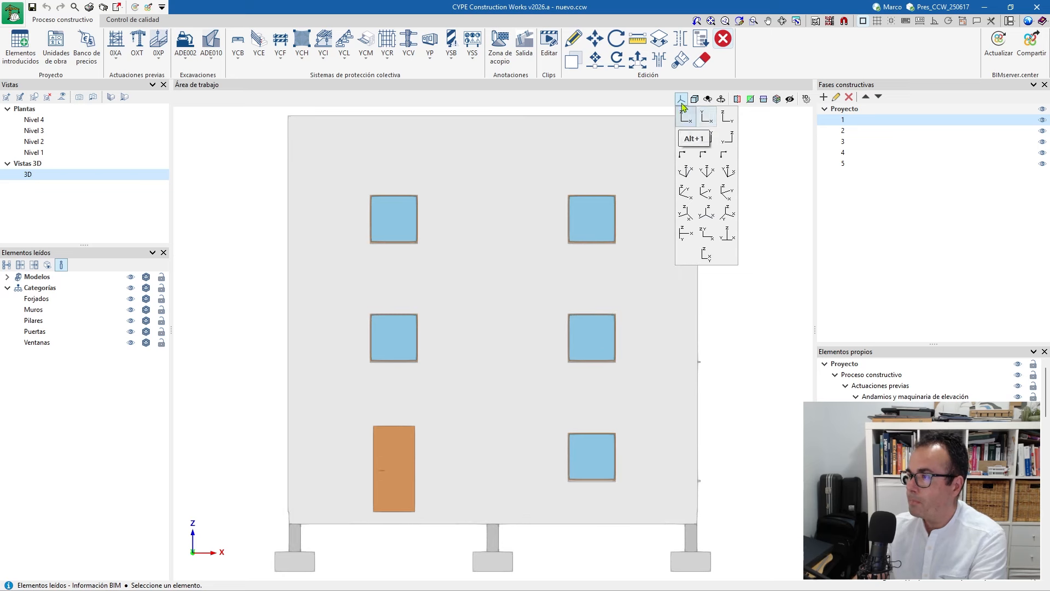
{"action": "scroll", "coordinate": [236, 437], "scroll_direction": "down", "scroll_amount": 1}
{"action": "scroll", "coordinate": [234, 433], "scroll_direction": "down", "scroll_amount": 1}
{"action": "middle_click_drag", "start_coordinate": [233, 433], "coordinate": [259, 426]}
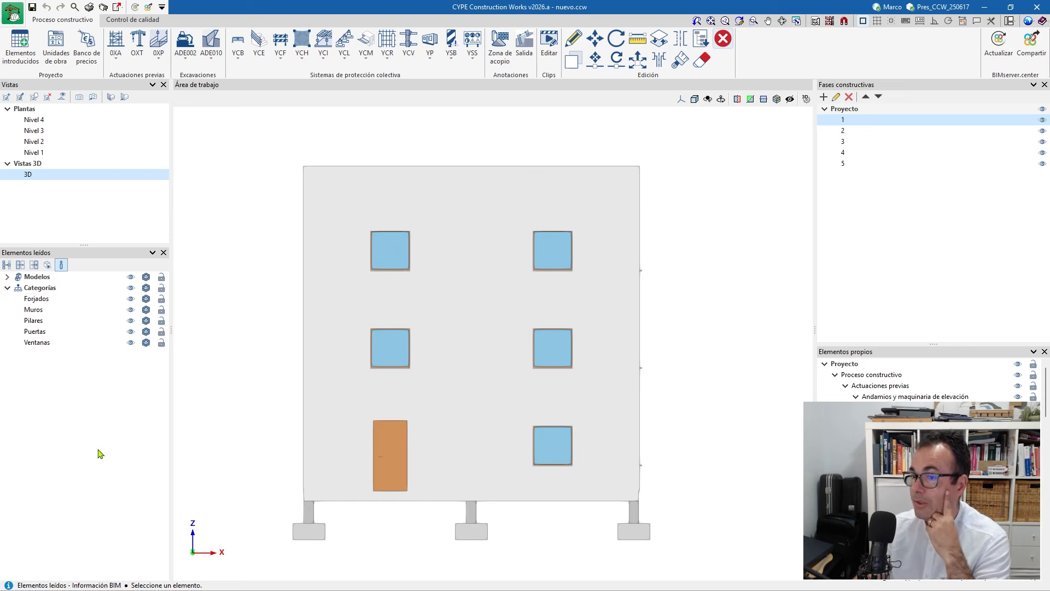
Hide the Ventanas, Puertas and Muros categories of the imported model
{"action": "left_click", "coordinate": [130, 342]}
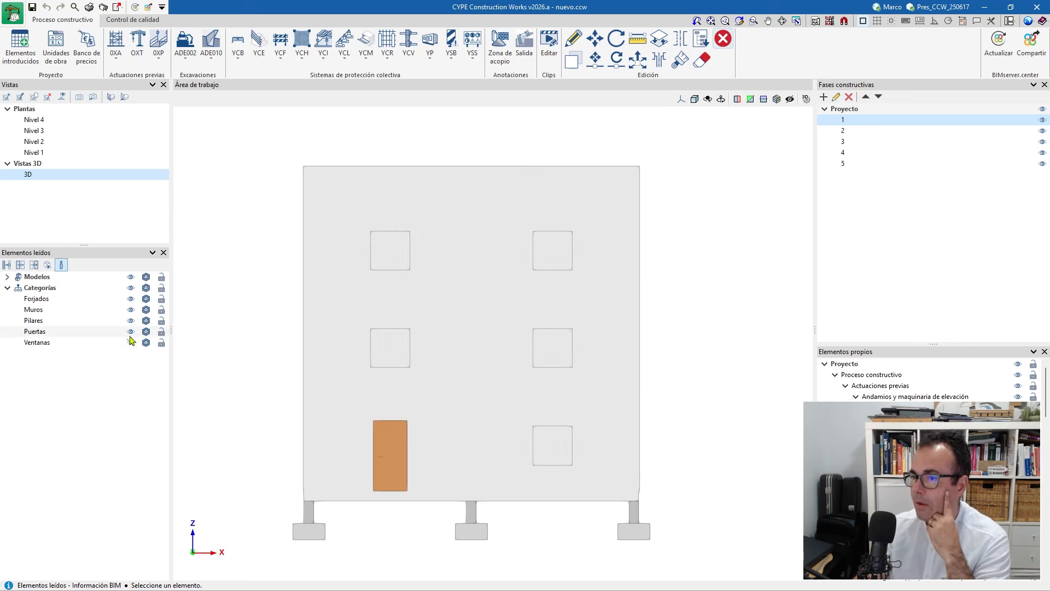
{"action": "left_click", "coordinate": [130, 332]}
{"action": "left_click", "coordinate": [130, 309]}
{"action": "middle_click_drag", "start_coordinate": [348, 372], "coordinate": [368, 341]}
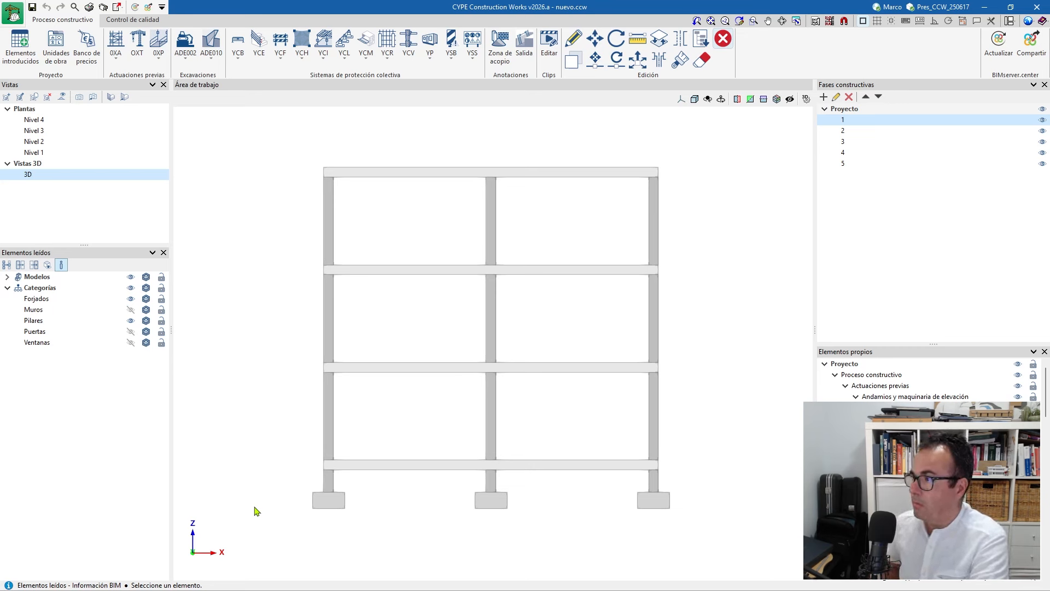
Assign phase 1 as initial and final phase to the footings, the lowest slab and the columns up to the first storey
{"action": "left_click", "coordinate": [699, 42]}
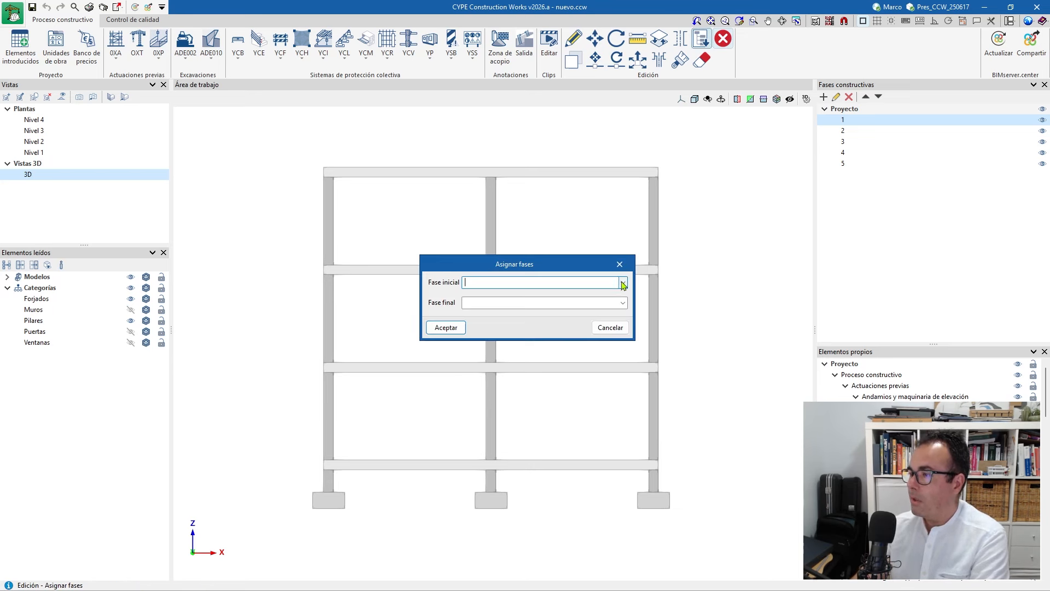
{"action": "left_click", "coordinate": [622, 284]}
{"action": "left_click", "coordinate": [489, 296]}
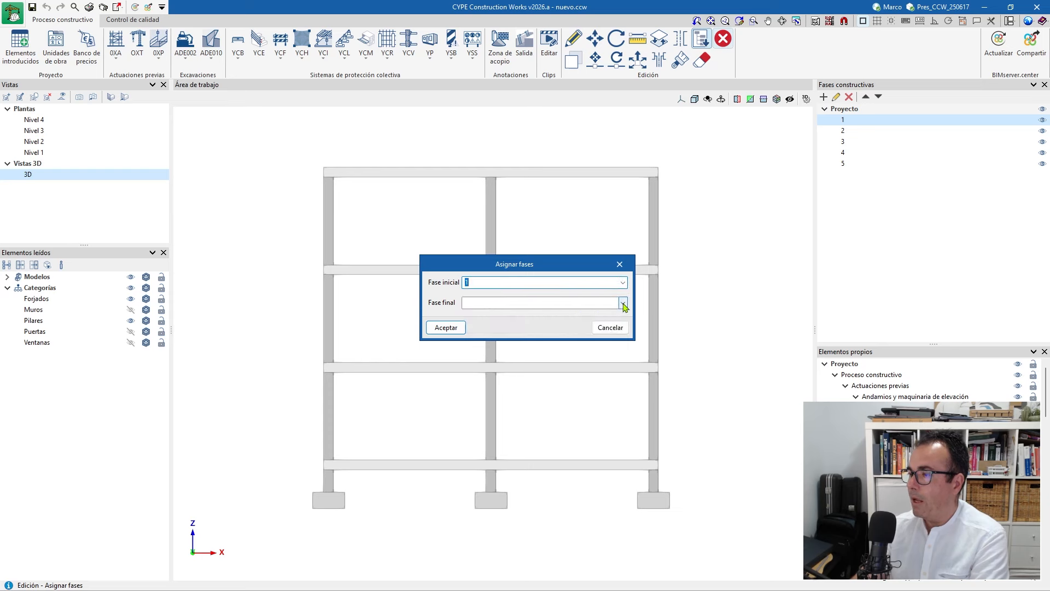
{"action": "left_click", "coordinate": [623, 303]}
{"action": "left_click", "coordinate": [486, 316]}
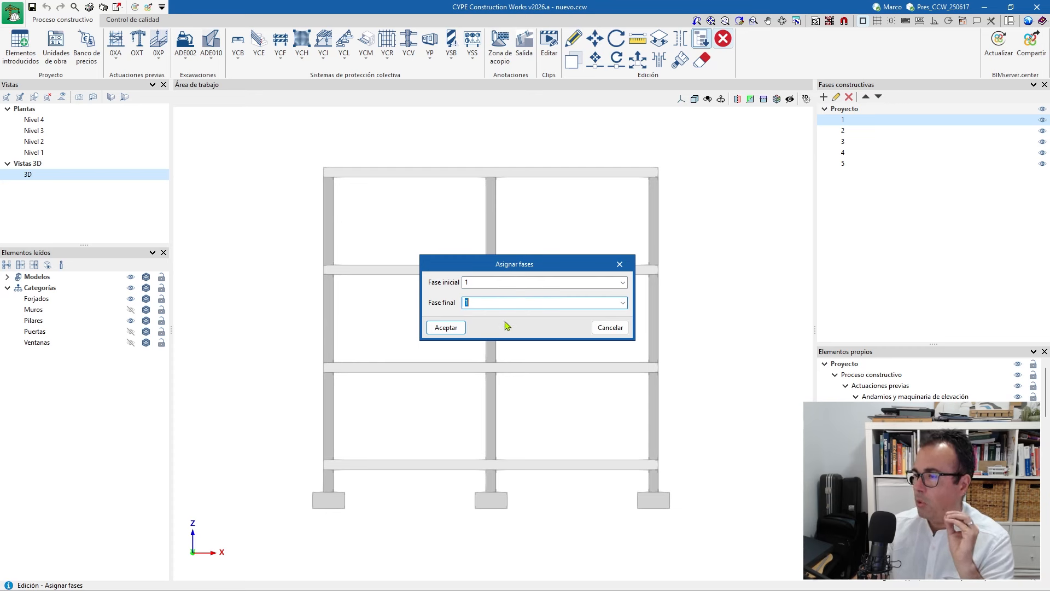
{"action": "left_click", "coordinate": [623, 302]}
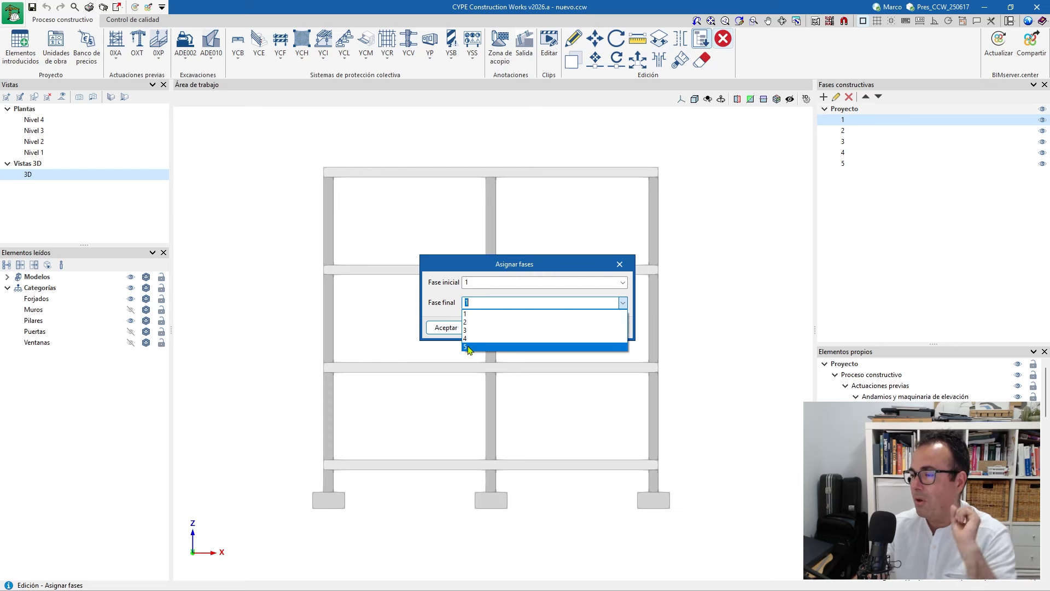
{"action": "left_click", "coordinate": [468, 313]}
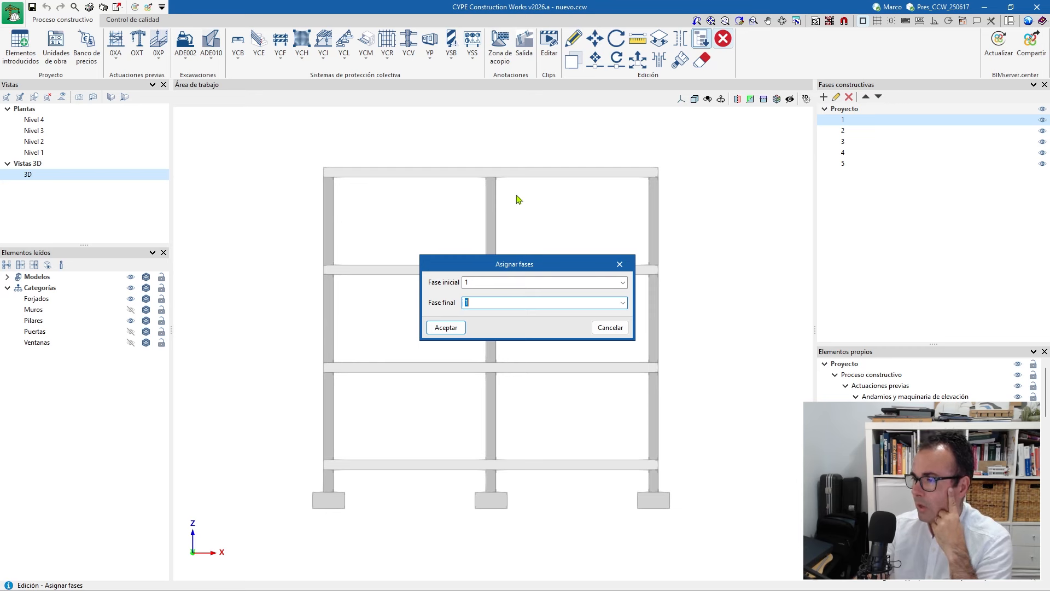
{"action": "left_click", "coordinate": [446, 329]}
{"action": "left_click_drag", "start_coordinate": [712, 536], "coordinate": [274, 481]}
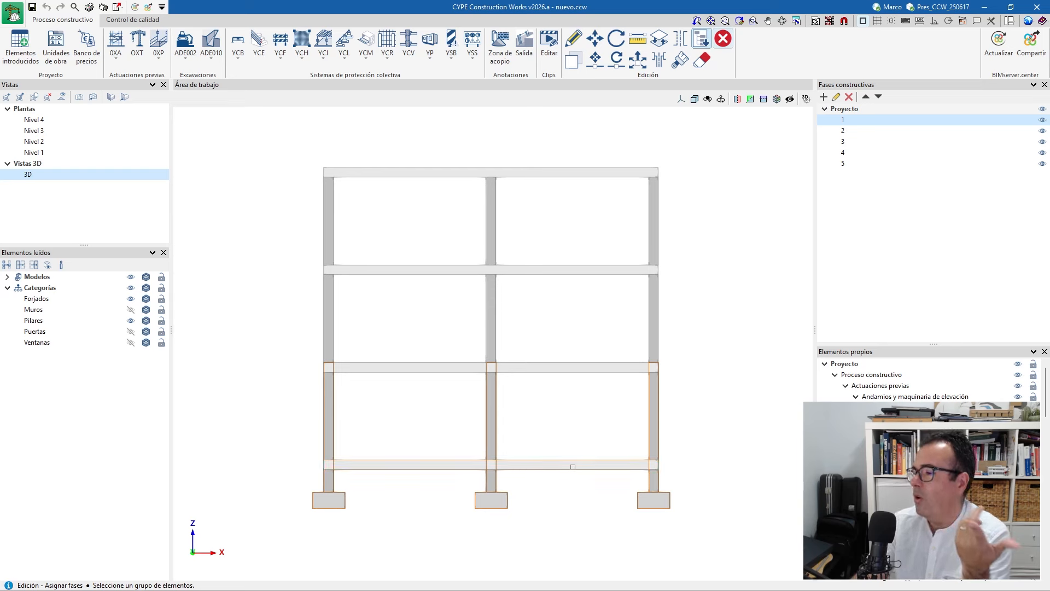
{"action": "key", "text": "ctrl"}
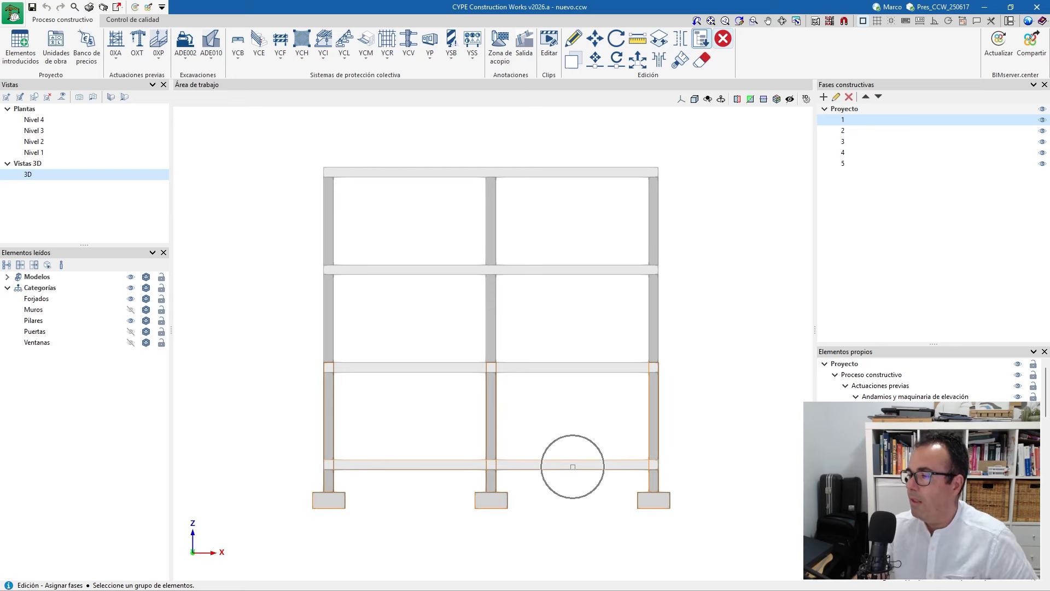
{"action": "right_click", "coordinate": [577, 515]}
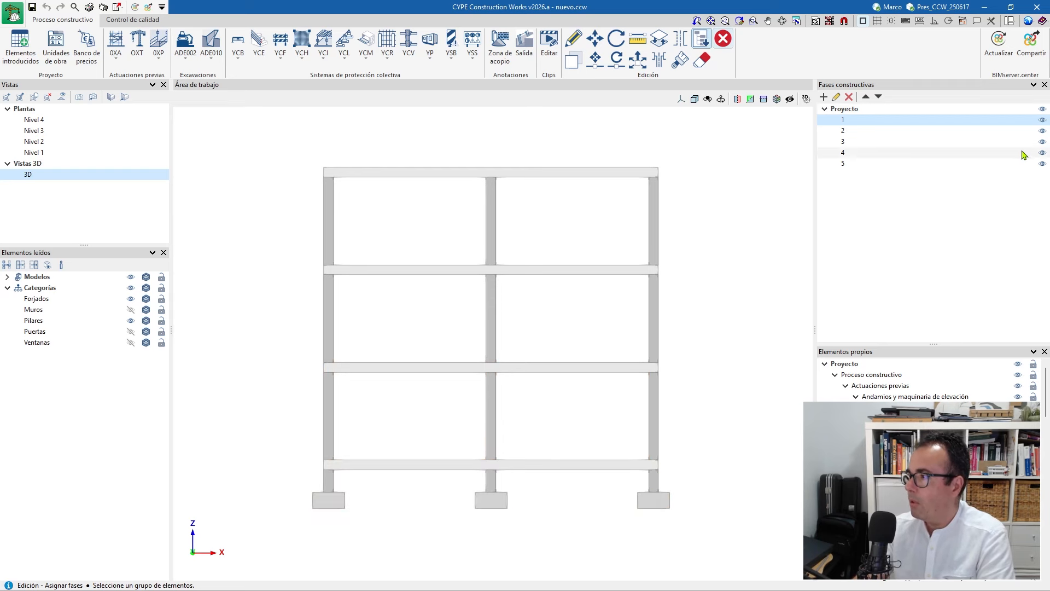
Hide phase 1 and assign phase 2 as initial and final phase to the lowest visible slab and its columns
{"action": "left_click", "coordinate": [1042, 120]}
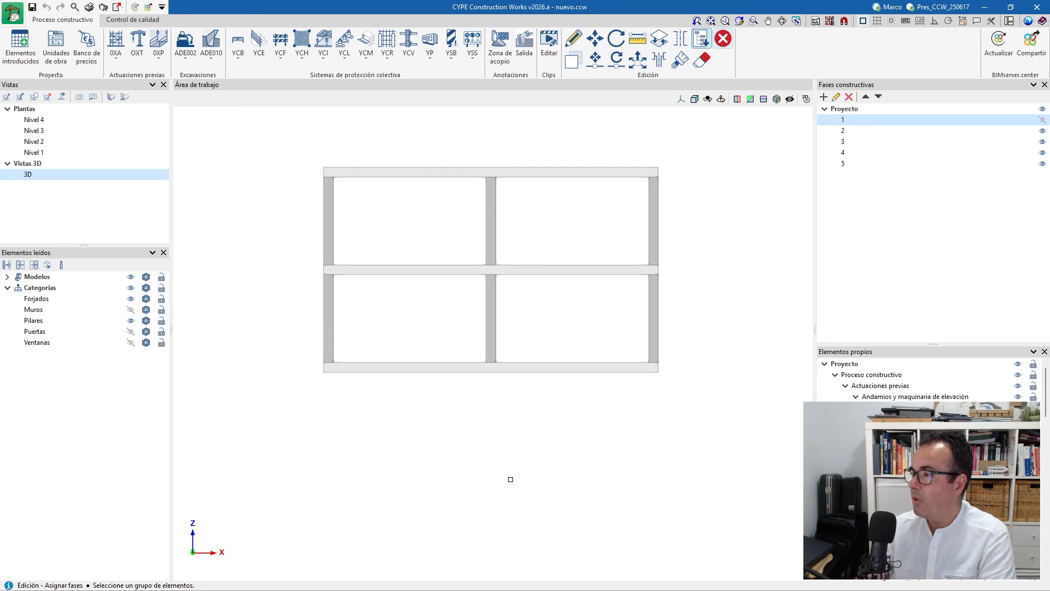
{"action": "left_click", "coordinate": [701, 38]}
{"action": "left_click", "coordinate": [624, 282]}
{"action": "left_click", "coordinate": [495, 301]}
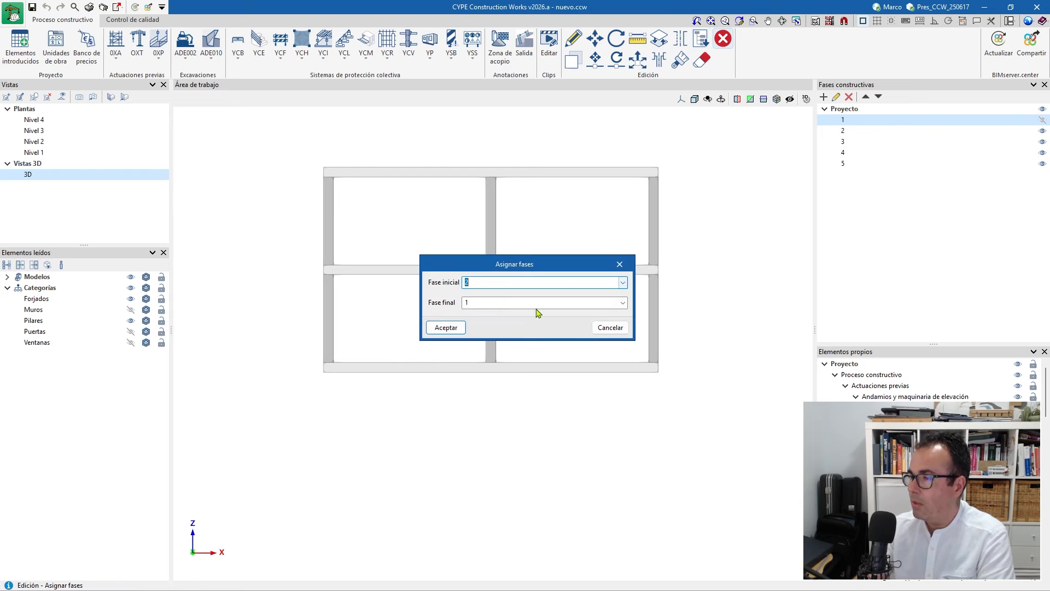
{"action": "left_click", "coordinate": [622, 303]}
{"action": "left_click", "coordinate": [472, 322]}
{"action": "left_click", "coordinate": [449, 329]}
{"action": "left_click_drag", "start_coordinate": [700, 419], "coordinate": [264, 312]}
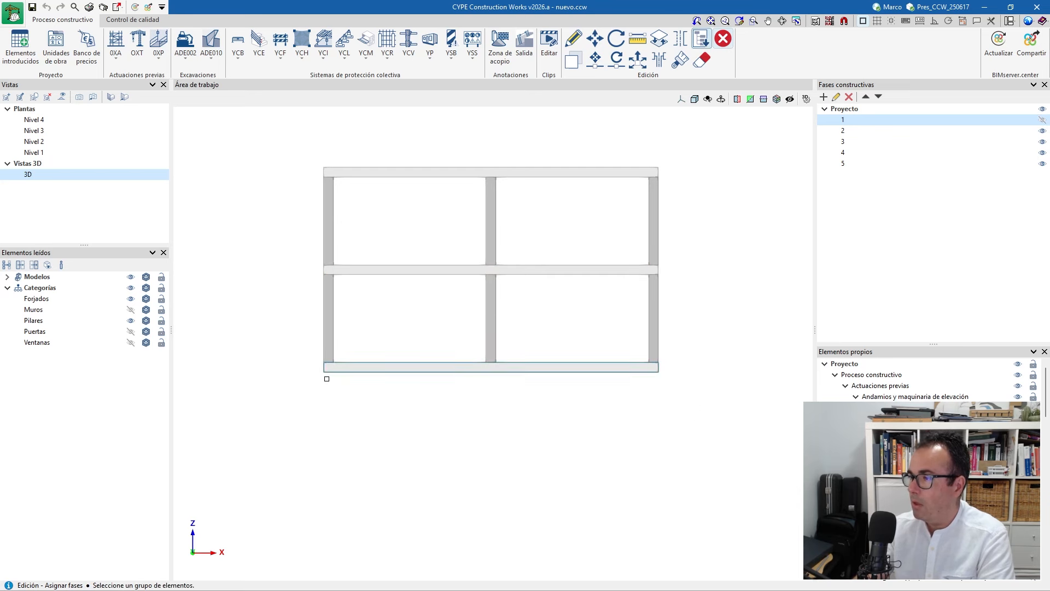
Hide phase 2 and assign phase 3 as initial and final phase to the lower remaining slab and the top-storey columns
{"action": "left_click", "coordinate": [1041, 130]}
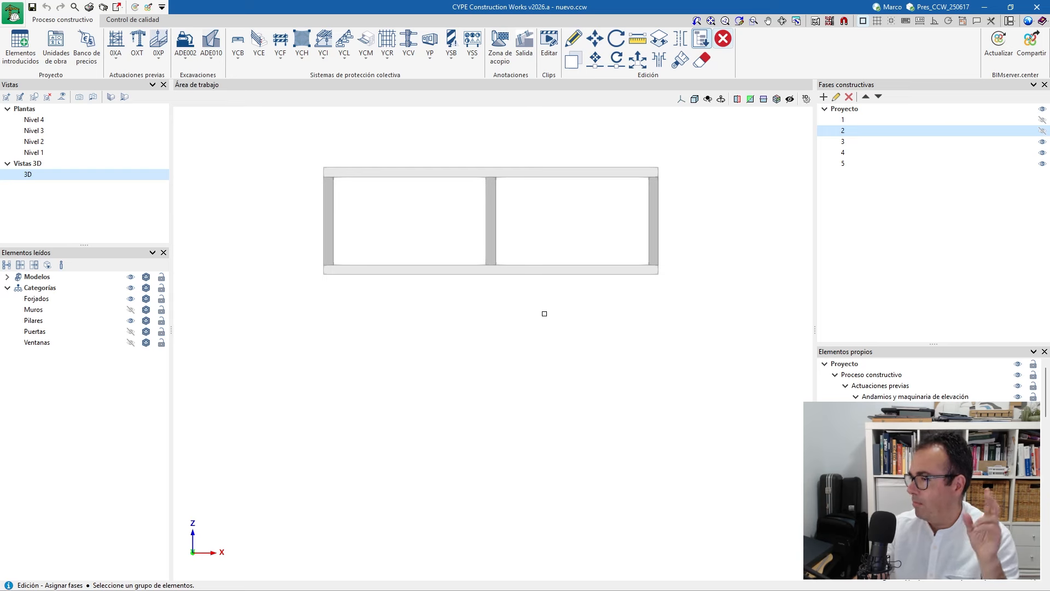
{"action": "left_click", "coordinate": [701, 41]}
{"action": "left_click", "coordinate": [624, 283]}
{"action": "left_click", "coordinate": [499, 310]}
{"action": "left_click", "coordinate": [623, 302]}
{"action": "left_click", "coordinate": [500, 335]}
{"action": "left_click", "coordinate": [444, 328]}
{"action": "left_click", "coordinate": [712, 292]}
{"action": "left_click", "coordinate": [251, 237]}
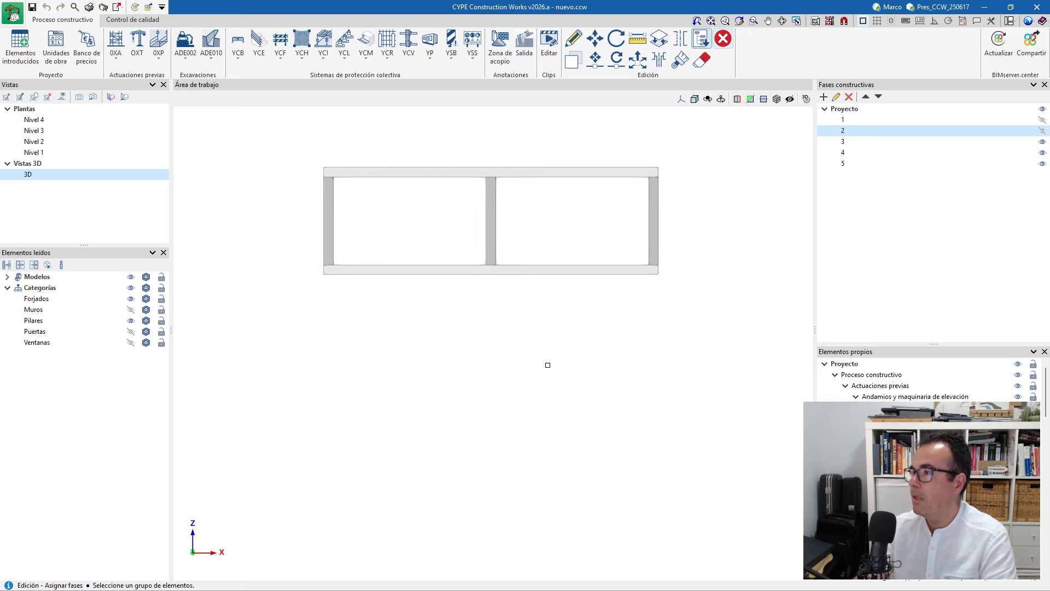
Assign phase 4 as initial and final phase to the roof slab
{"action": "left_click", "coordinate": [701, 40]}
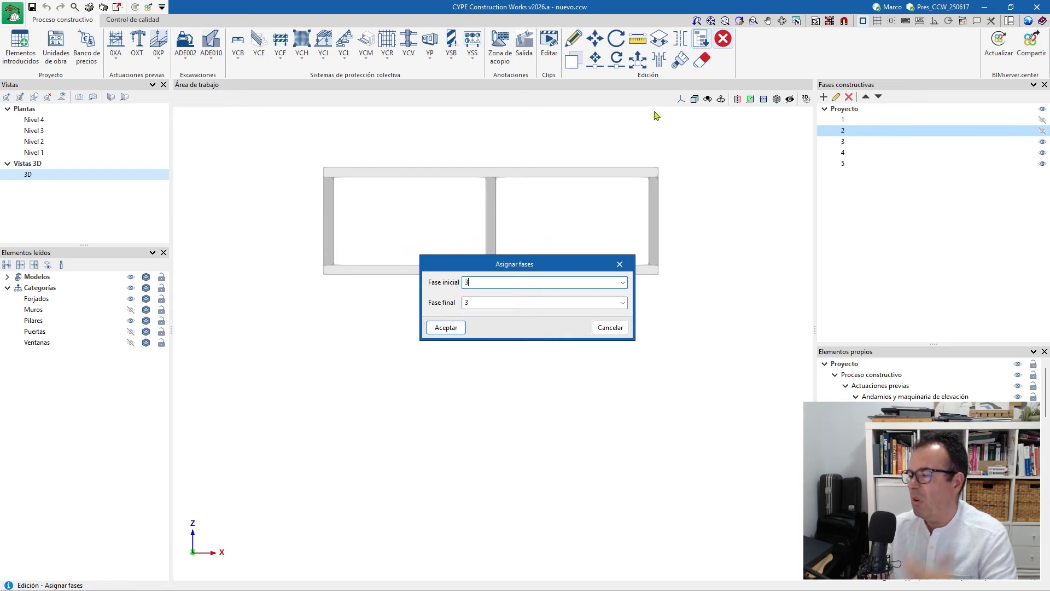
{"action": "left_click", "coordinate": [623, 283]}
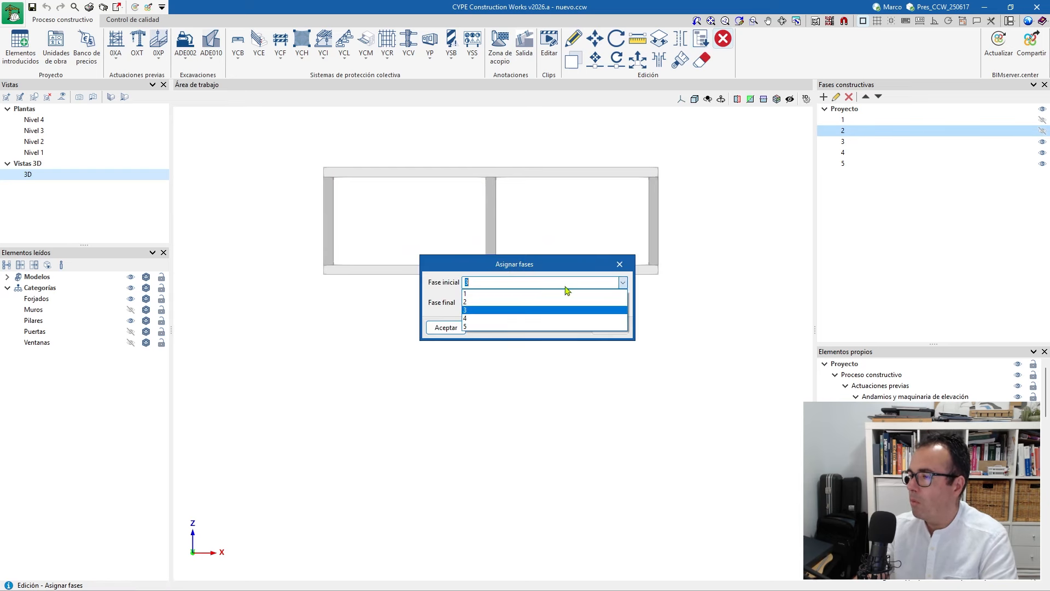
{"action": "left_click", "coordinate": [477, 322]}
{"action": "left_click", "coordinate": [622, 303]}
{"action": "left_click", "coordinate": [477, 338]}
{"action": "left_click", "coordinate": [444, 328]}
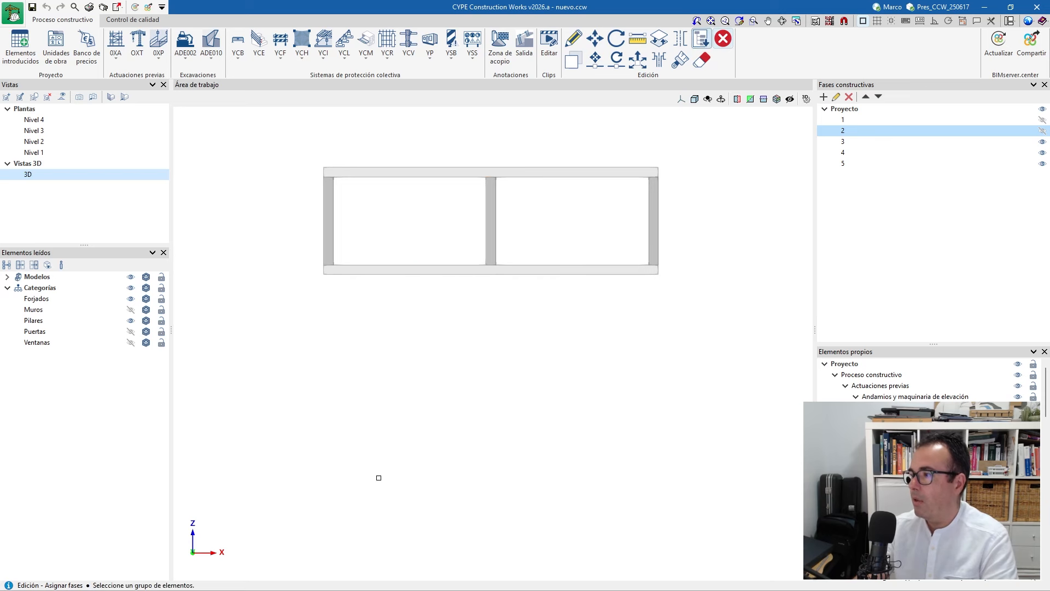
Show phases 1 and 2 again, hide the Forjados and Pilares categories and display Muros
{"action": "left_click", "coordinate": [1042, 130]}
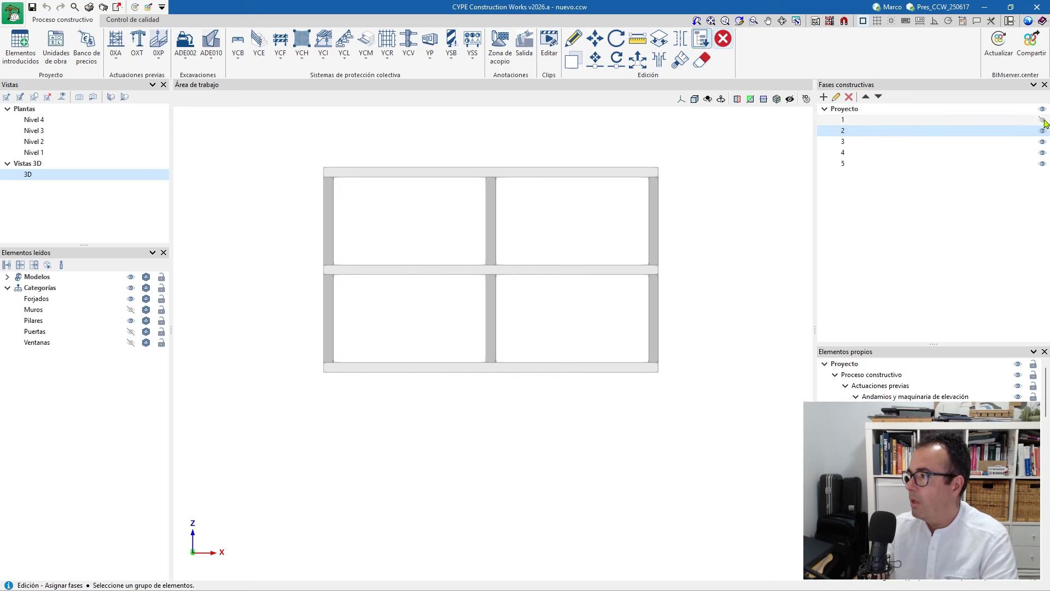
{"action": "left_click", "coordinate": [1041, 119]}
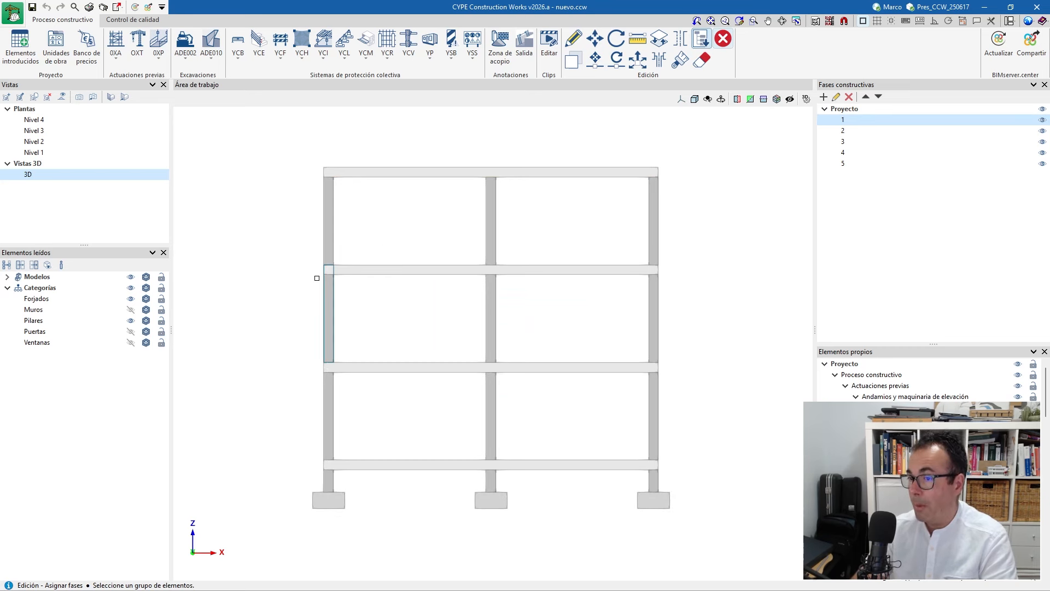
{"action": "left_click", "coordinate": [131, 299]}
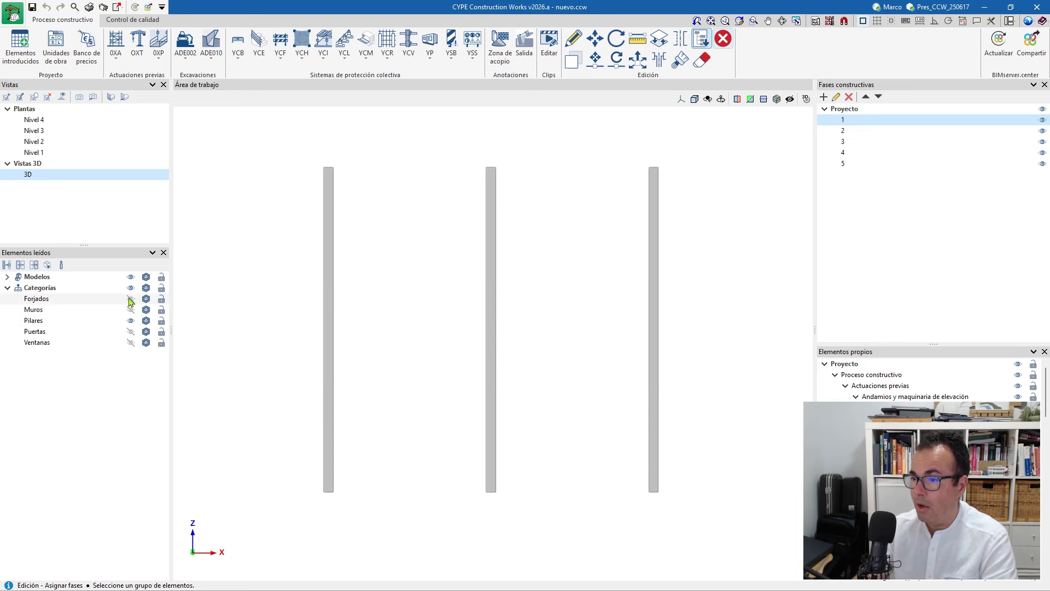
{"action": "left_click", "coordinate": [131, 320]}
{"action": "left_click", "coordinate": [131, 310]}
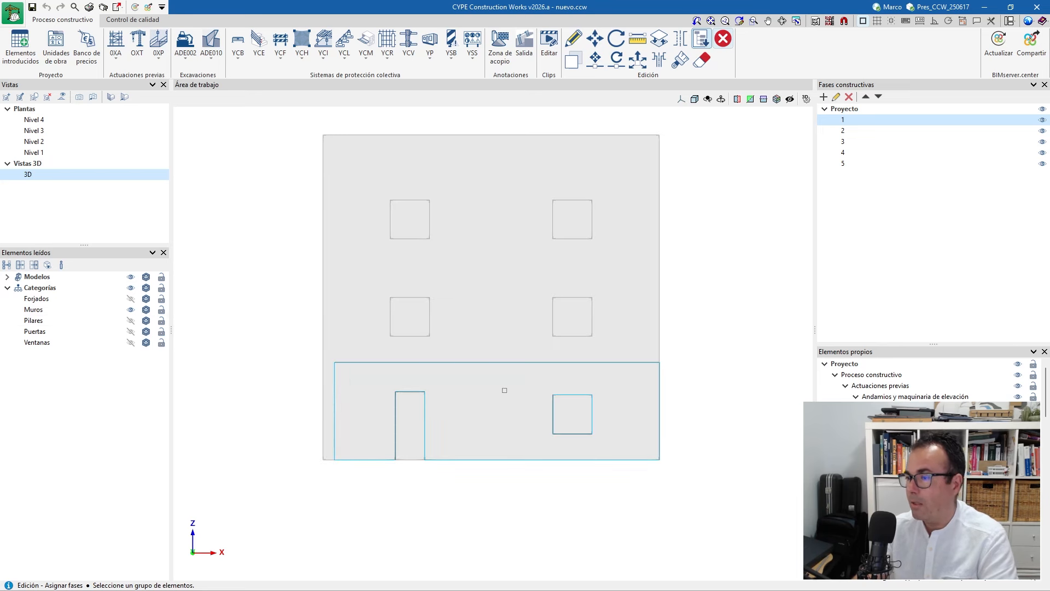
Assign phase 2 as initial and final phase to the ground-floor walls
{"action": "scroll", "coordinate": [372, 383], "scroll_direction": "down", "scroll_amount": 3}
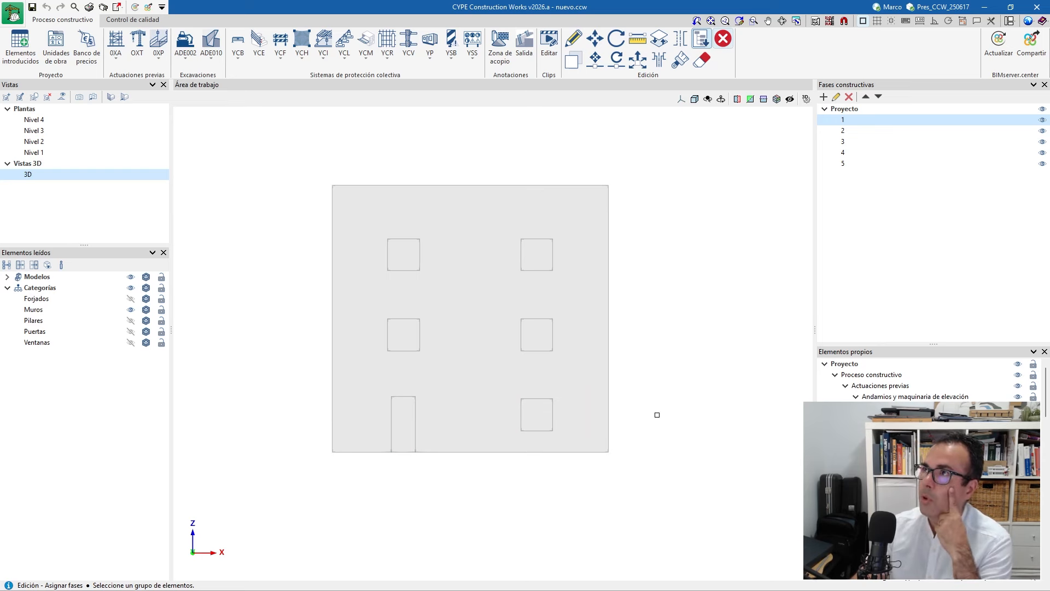
{"action": "right_click", "coordinate": [675, 176]}
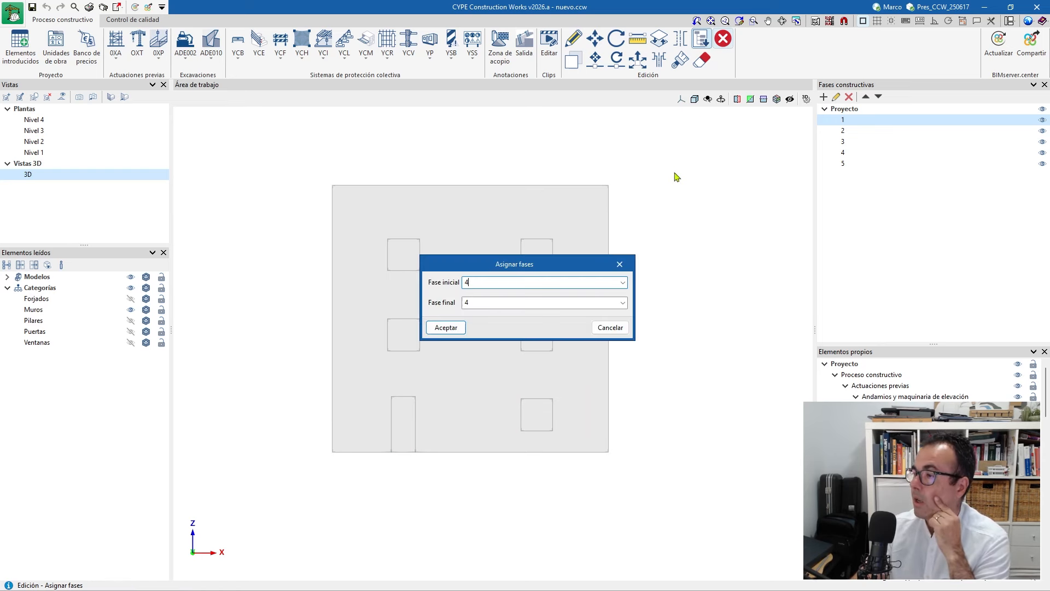
{"action": "left_click", "coordinate": [622, 282]}
{"action": "left_click", "coordinate": [494, 302]}
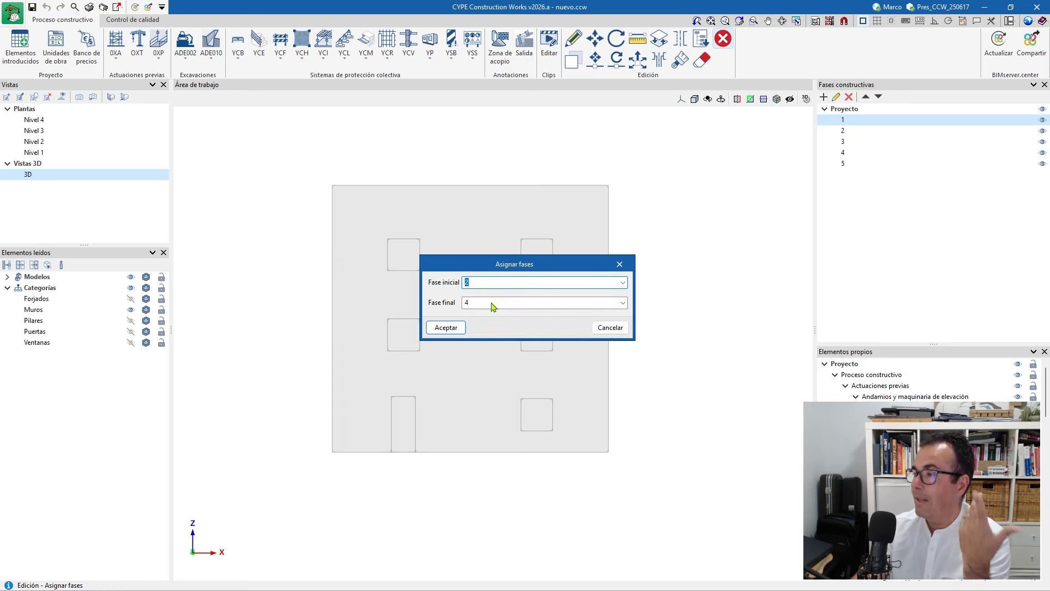
{"action": "left_click", "coordinate": [623, 304]}
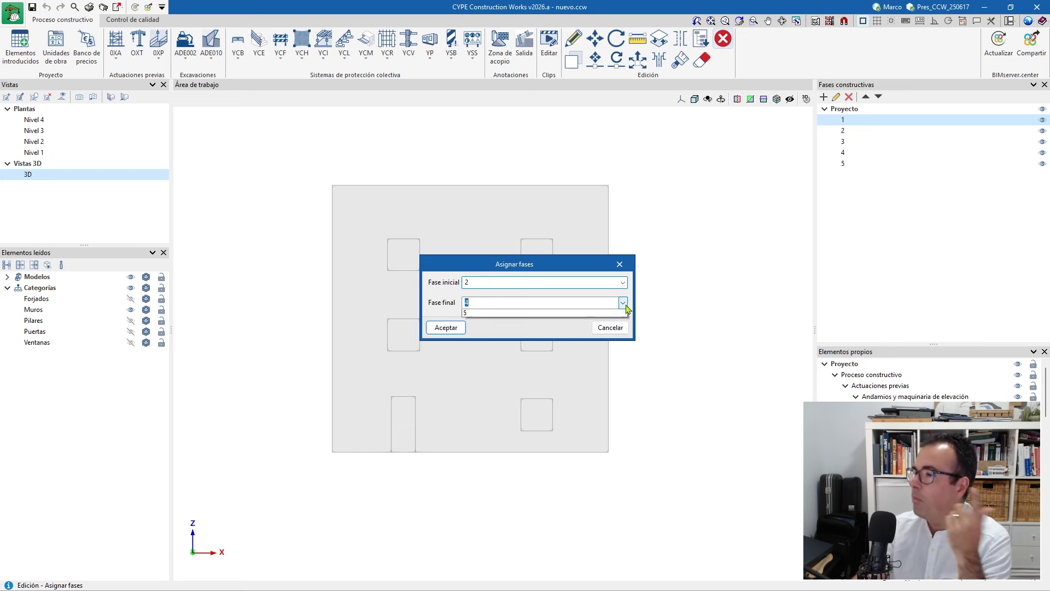
{"action": "left_click", "coordinate": [479, 323]}
{"action": "left_click", "coordinate": [446, 328]}
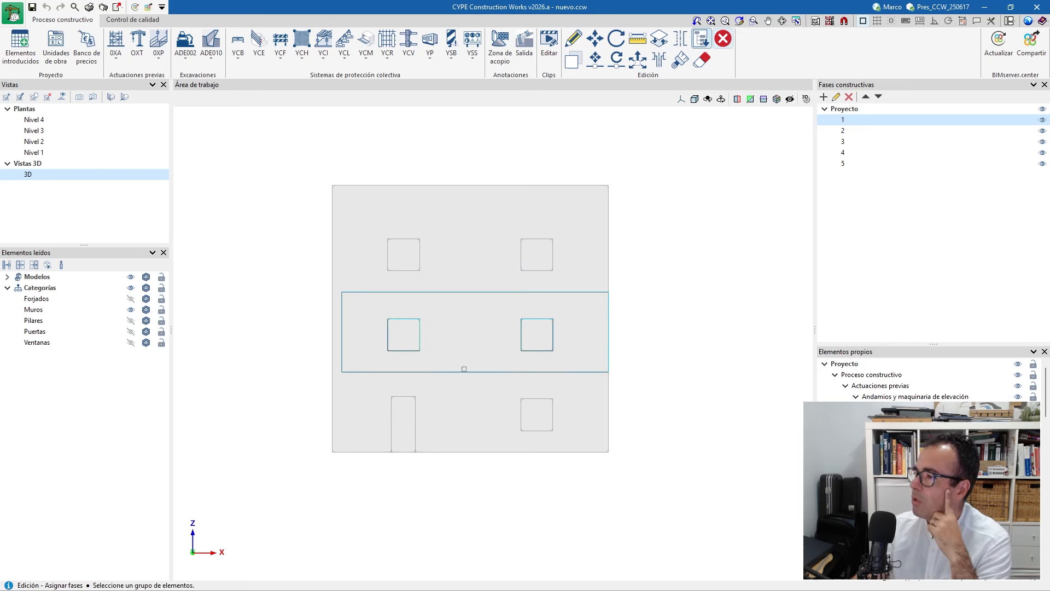
{"action": "left_click", "coordinate": [685, 493]}
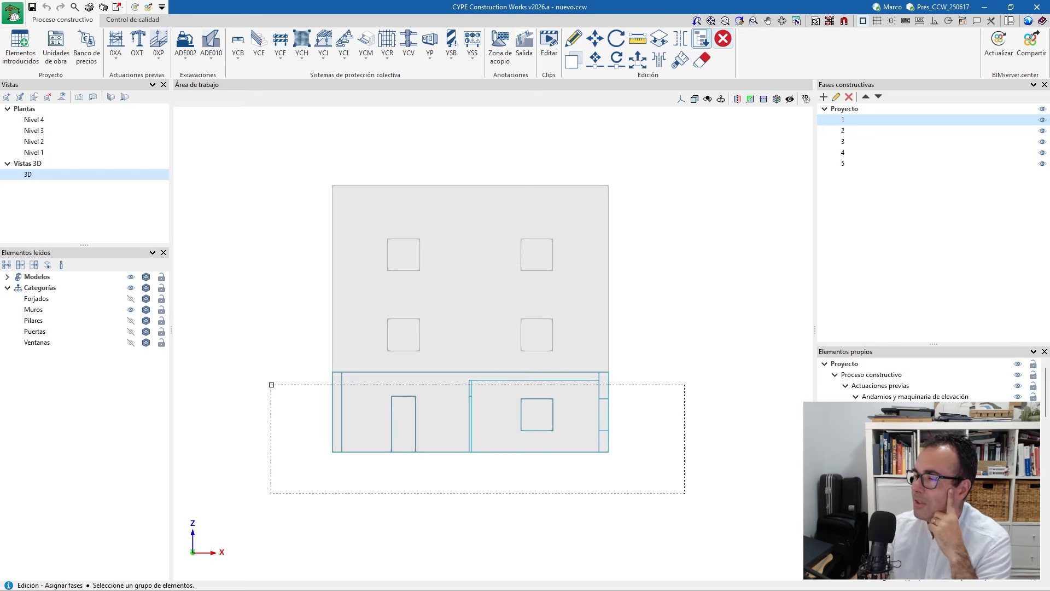
{"action": "left_click", "coordinate": [272, 372]}
{"action": "right_click", "coordinate": [694, 498]}
Hide phase 2 and assign phase 3 as initial and final phase to the walls of the middle storey
{"action": "left_click", "coordinate": [930, 131]}
{"action": "left_click", "coordinate": [1041, 130]}
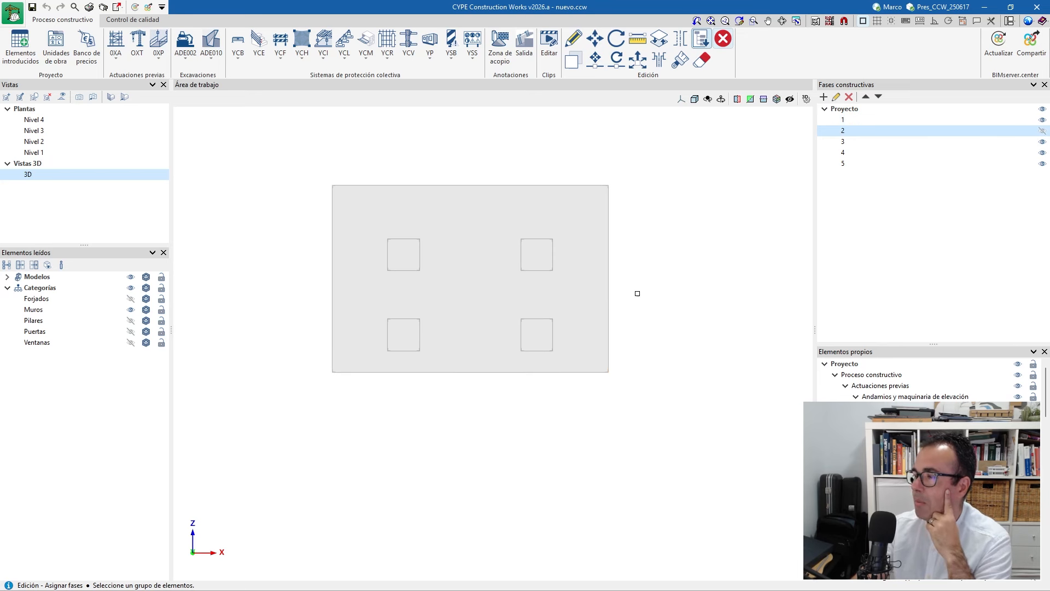
{"action": "left_click", "coordinate": [699, 44]}
{"action": "left_click", "coordinate": [623, 282]}
{"action": "left_click", "coordinate": [492, 313]}
{"action": "left_click", "coordinate": [622, 303]}
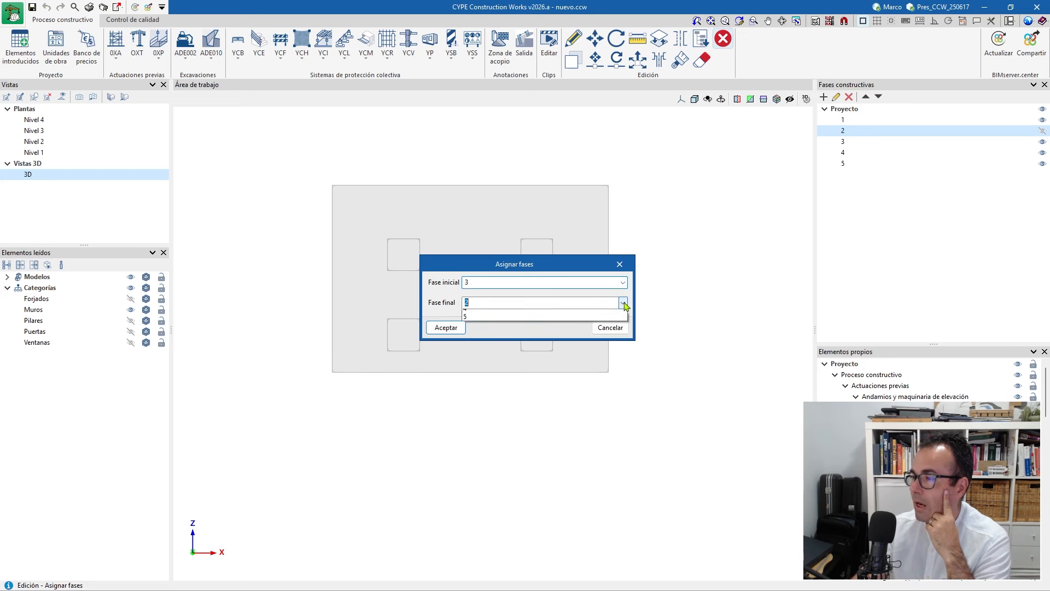
{"action": "left_click", "coordinate": [474, 335]}
{"action": "left_click", "coordinate": [445, 328]}
{"action": "left_click_drag", "start_coordinate": [657, 417], "coordinate": [292, 309]}
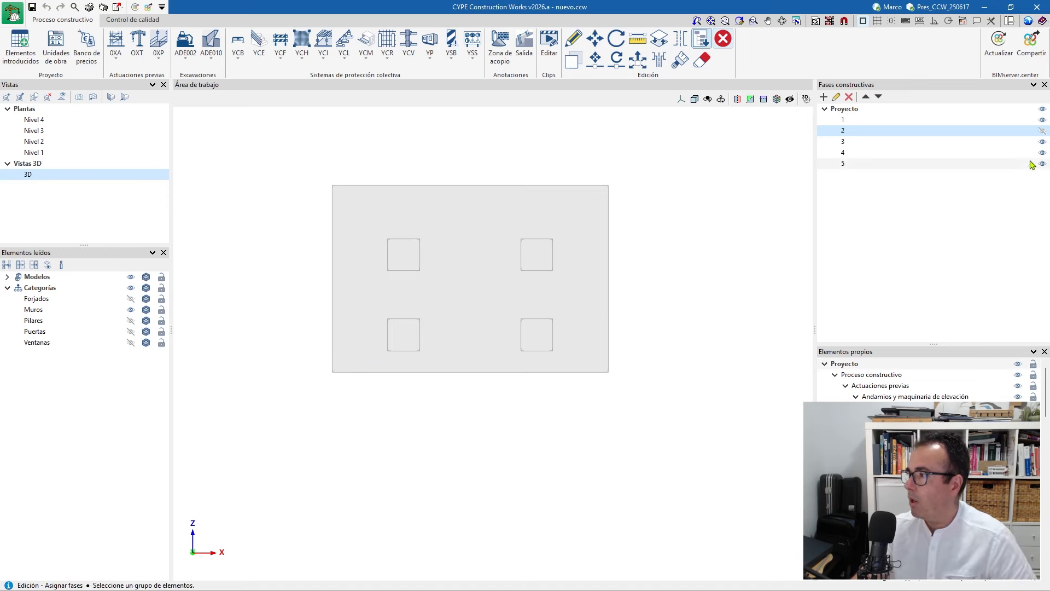
Hide phase 3 and assign phase 4 as initial and final phase to the outer walls of the top storey
{"action": "left_click", "coordinate": [1042, 141]}
{"action": "middle_click_drag", "start_coordinate": [621, 336], "coordinate": [595, 376]}
{"action": "middle_click_drag", "start_coordinate": [662, 267], "coordinate": [578, 366], "text": "shift"}
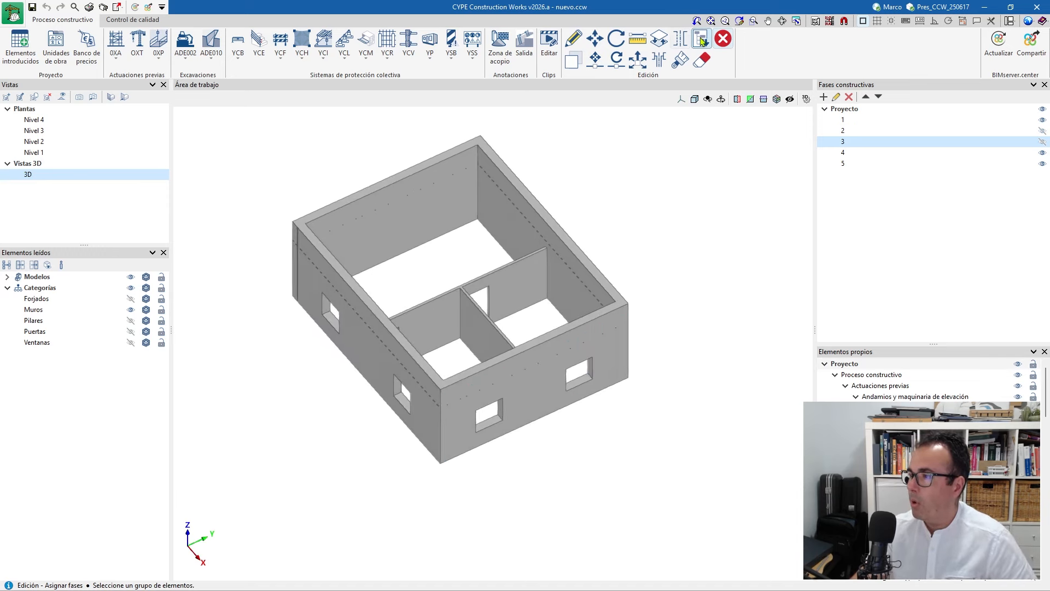
{"action": "left_click", "coordinate": [701, 39]}
{"action": "left_click", "coordinate": [622, 282]}
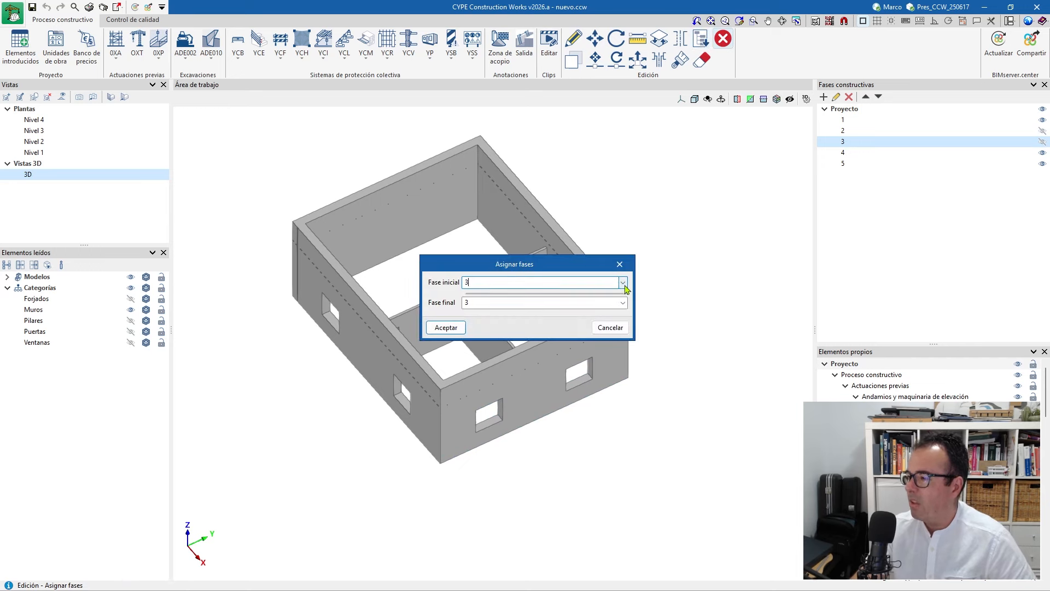
{"action": "left_click", "coordinate": [487, 320]}
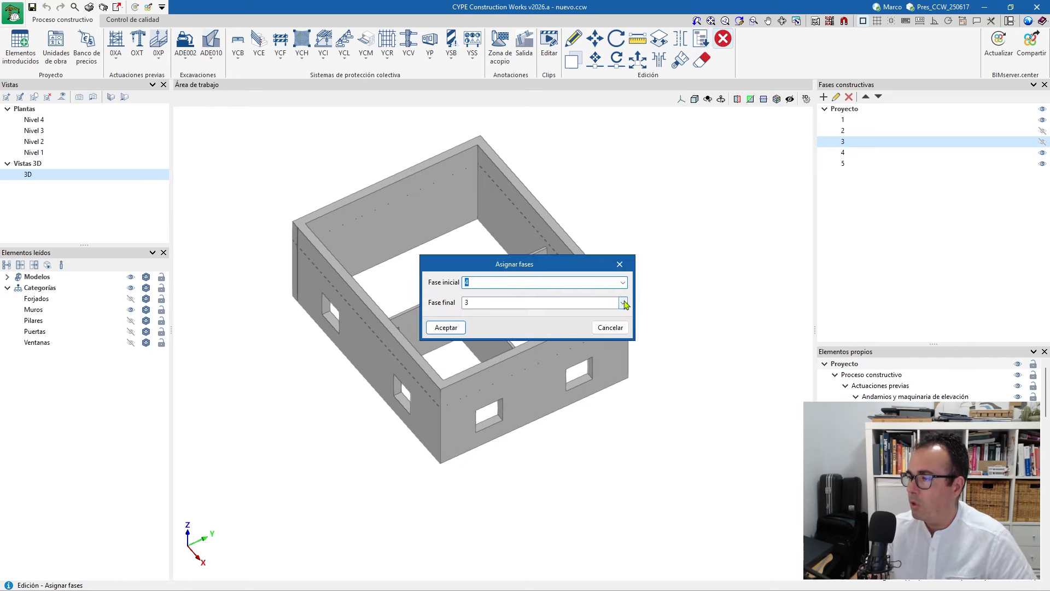
{"action": "left_click", "coordinate": [623, 303]}
{"action": "left_click", "coordinate": [468, 337]}
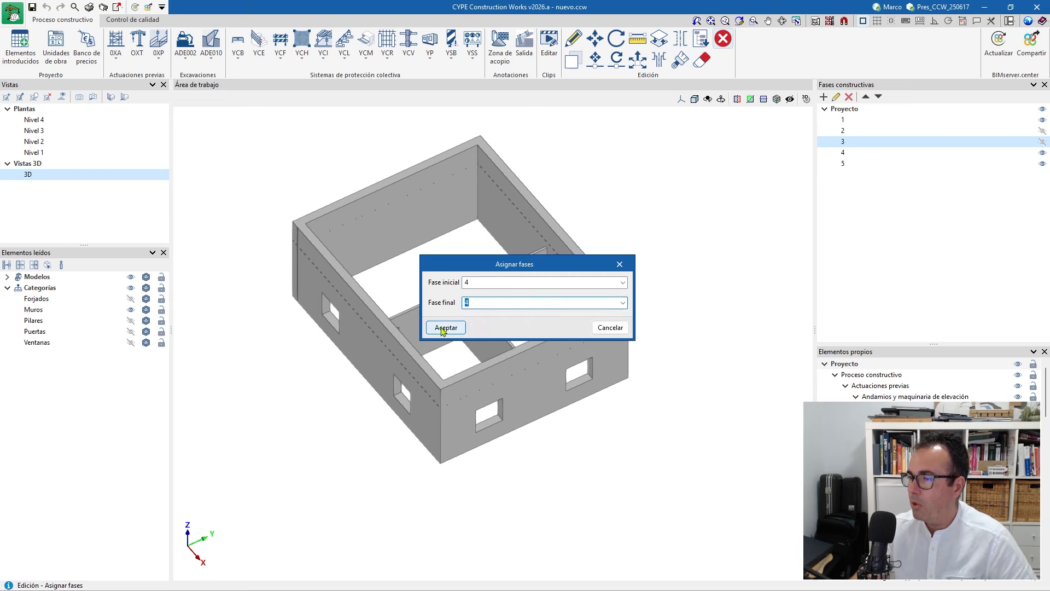
{"action": "left_click", "coordinate": [445, 328]}
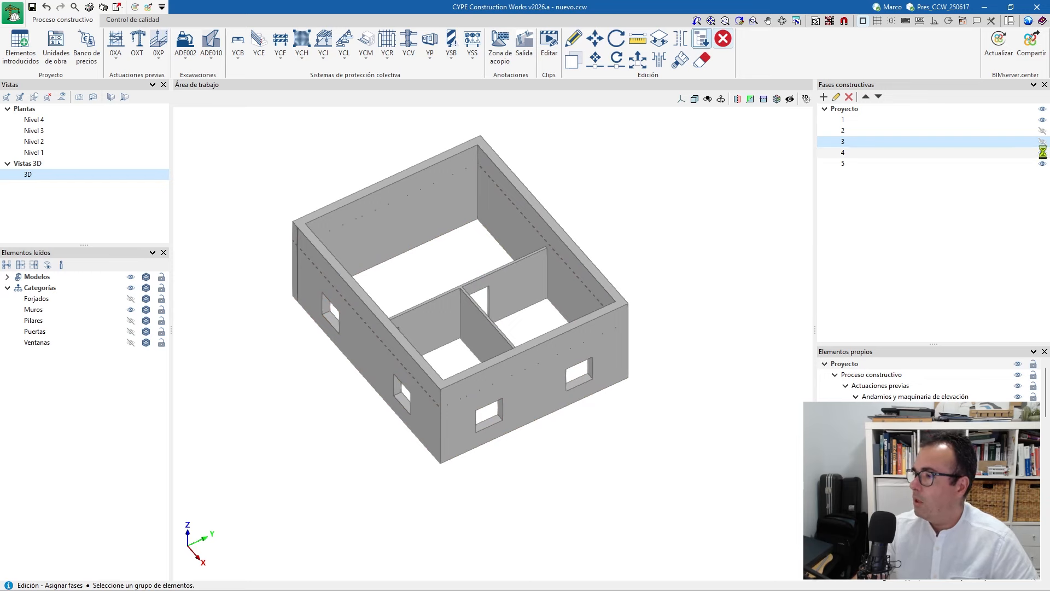
Hide phase 4 and assign phase 5 as initial and final phase to the remaining roof parapets and interior partitions
{"action": "left_click", "coordinate": [1041, 152]}
{"action": "middle_click_drag", "start_coordinate": [499, 417], "coordinate": [514, 393], "text": "shift"}
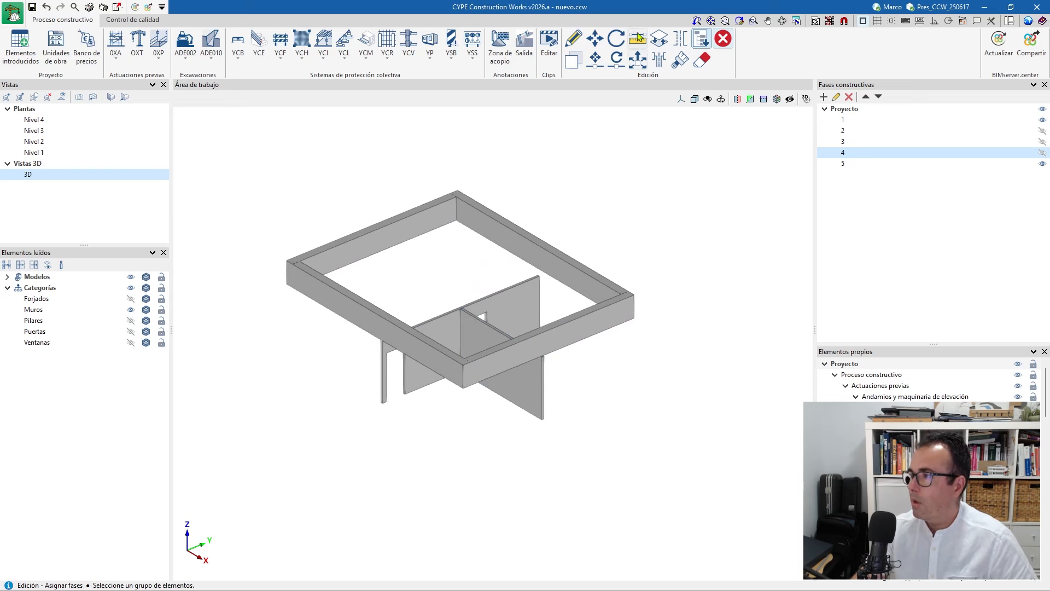
{"action": "left_click", "coordinate": [706, 43]}
{"action": "left_click", "coordinate": [622, 282]}
{"action": "left_click", "coordinate": [622, 319]}
{"action": "left_click", "coordinate": [623, 303]}
{"action": "left_click", "coordinate": [469, 338]}
{"action": "left_click", "coordinate": [446, 327]}
{"action": "left_click_drag", "start_coordinate": [676, 510], "coordinate": [236, 158]}
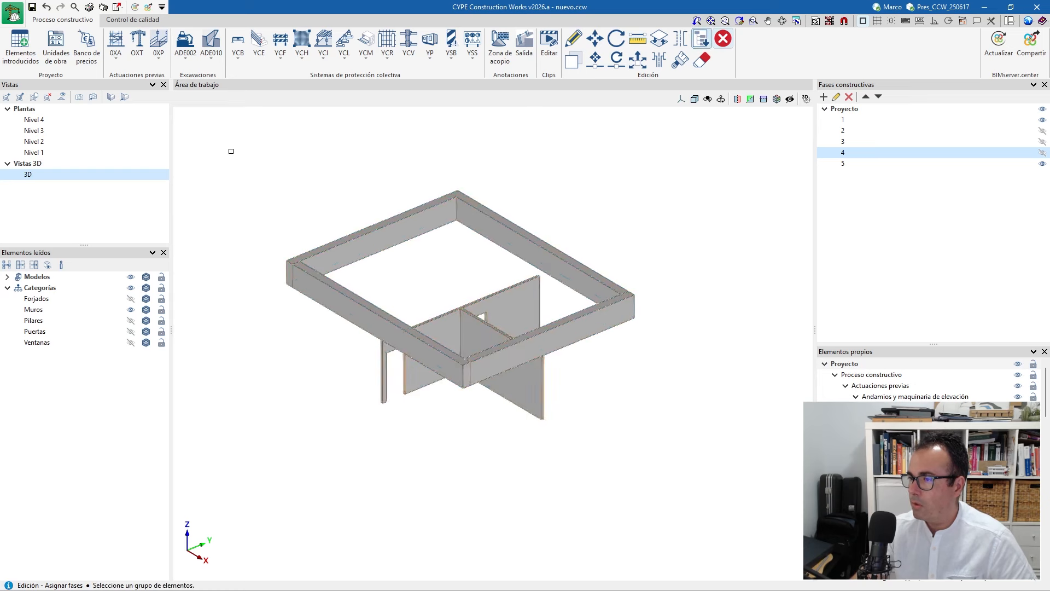
Show all the project's phases again and display only the Puertas and Ventanas categories
{"action": "left_click", "coordinate": [1042, 109]}
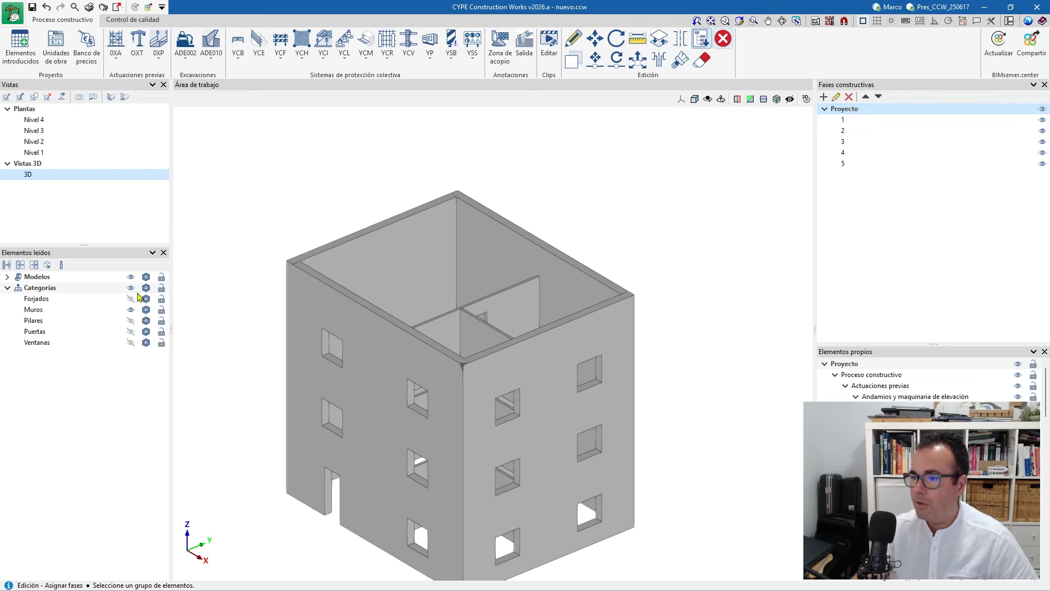
{"action": "left_click", "coordinate": [131, 310]}
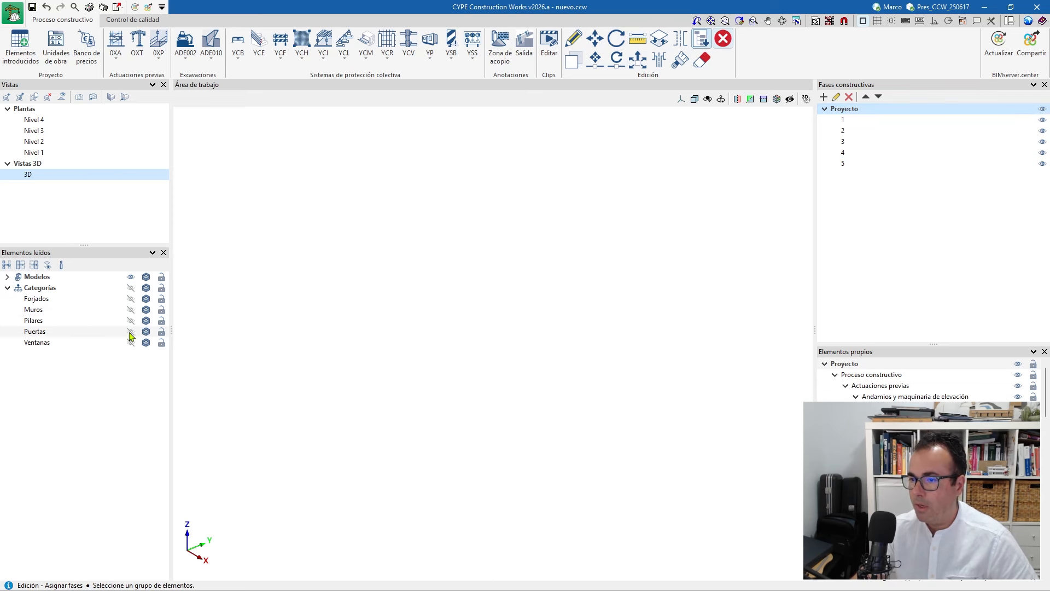
{"action": "left_click", "coordinate": [131, 331]}
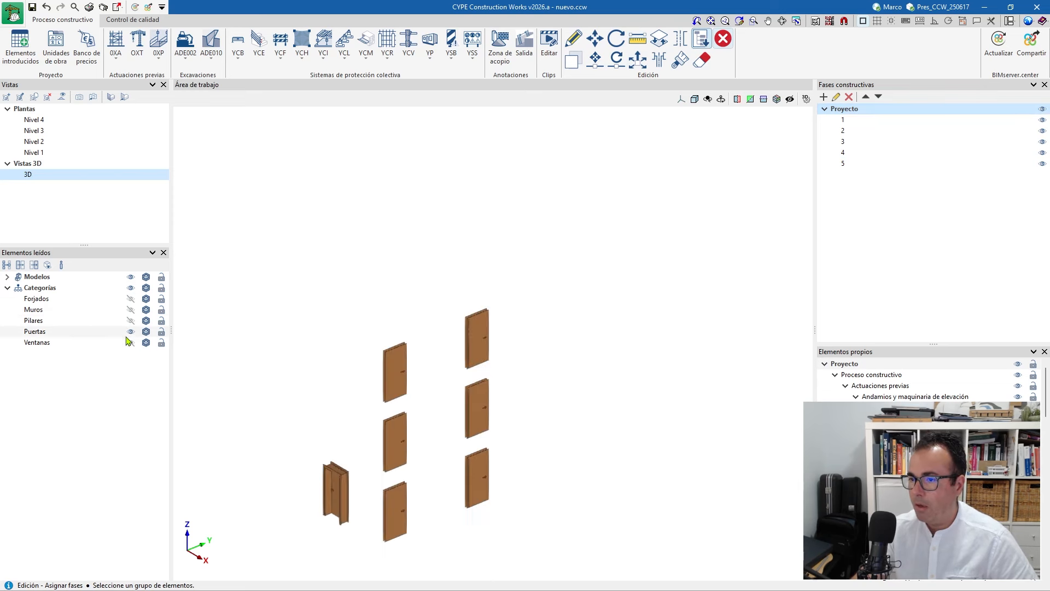
{"action": "left_click", "coordinate": [130, 299]}
{"action": "left_click", "coordinate": [131, 300]}
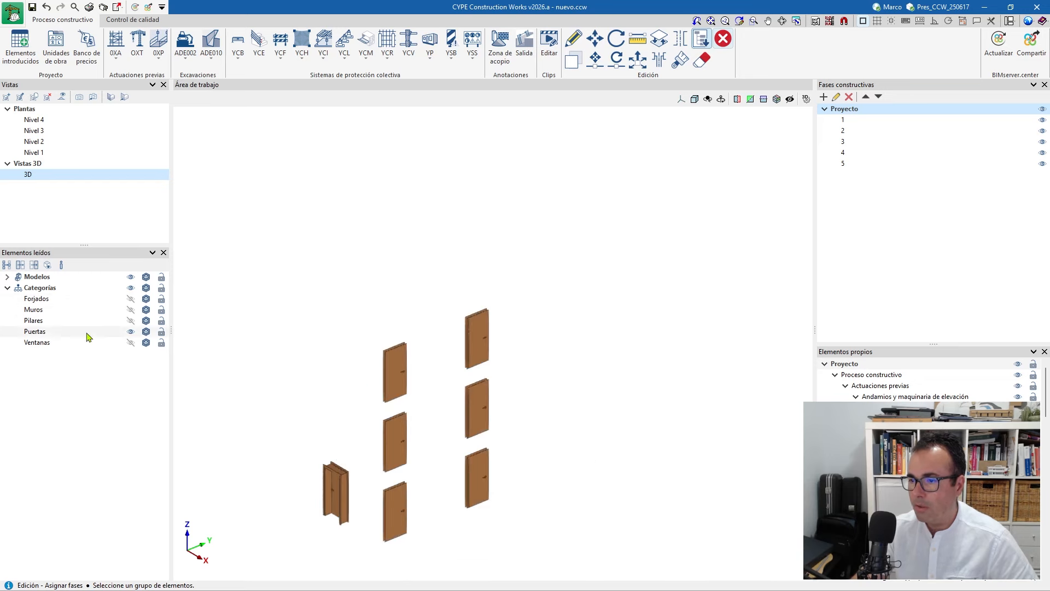
{"action": "left_click", "coordinate": [131, 342]}
Assign phase 5 as initial and final phase to all the doors and windows
{"action": "scroll", "coordinate": [356, 363], "scroll_direction": "down", "scroll_amount": 2}
{"action": "middle_click_drag", "start_coordinate": [399, 501], "coordinate": [418, 454]}
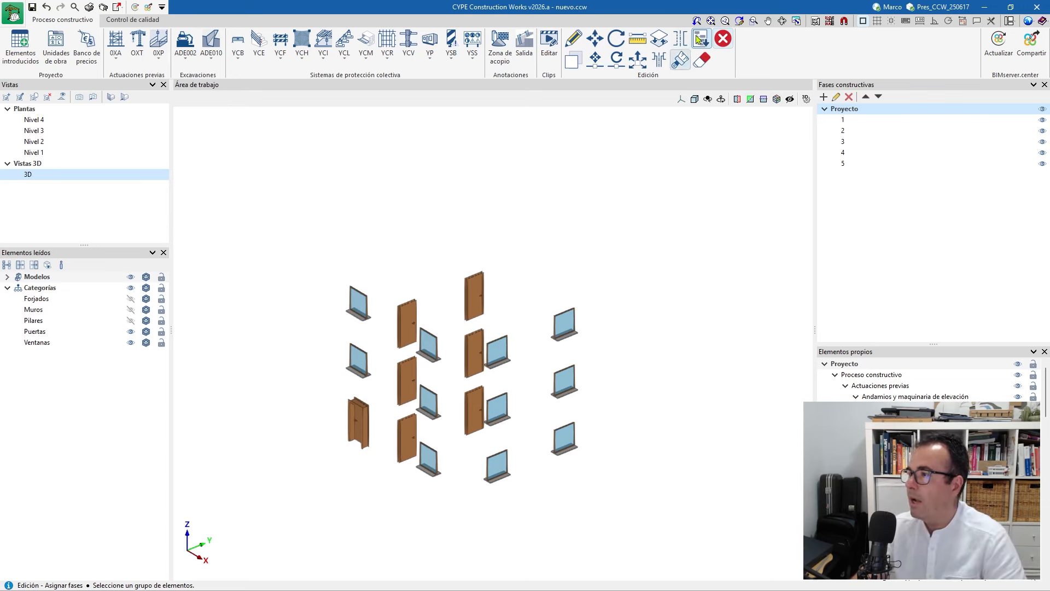
{"action": "left_click", "coordinate": [700, 39]}
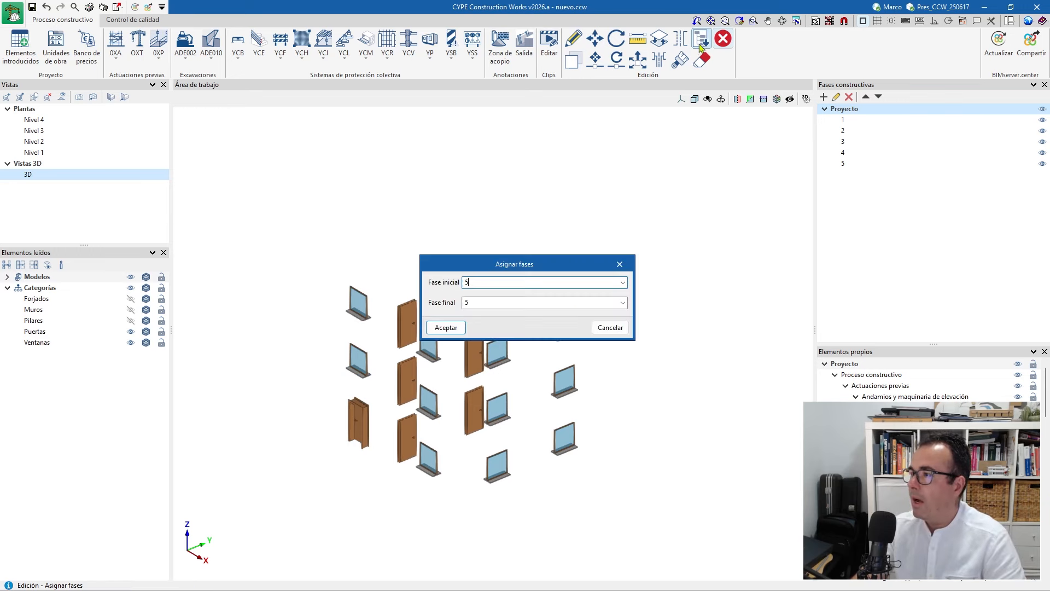
{"action": "left_click", "coordinate": [446, 327]}
{"action": "left_click_drag", "start_coordinate": [657, 520], "coordinate": [251, 199]}
{"action": "right_click", "coordinate": [416, 174]}
Display the Forjados, Muros and Pilares categories again
{"action": "left_click", "coordinate": [130, 299]}
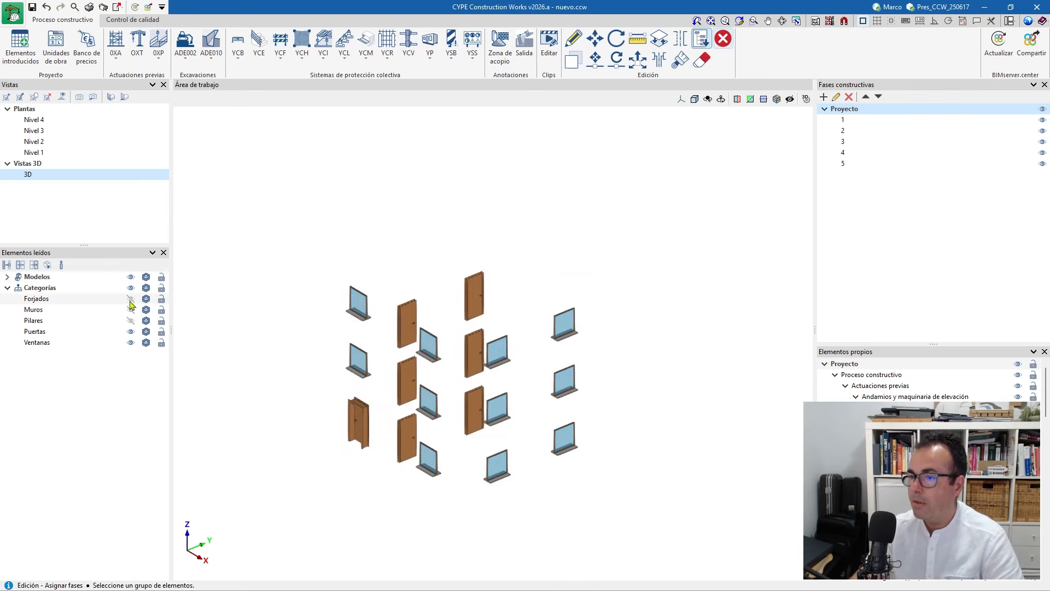
{"action": "left_click", "coordinate": [131, 310]}
{"action": "left_click", "coordinate": [130, 321]}
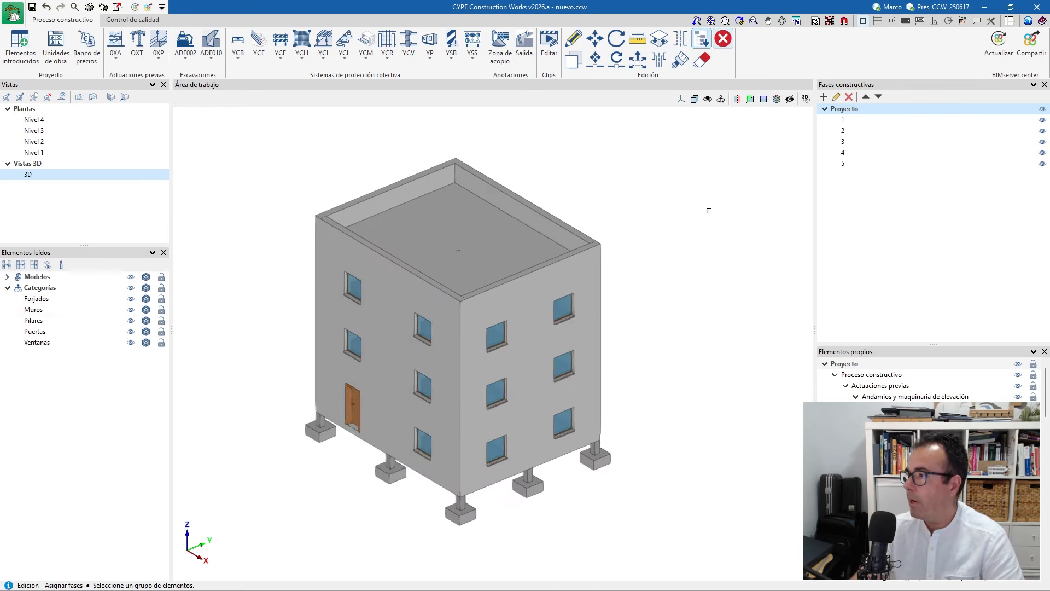
Show only construction phase 1 and examine its elements in a perspective view
{"action": "left_click", "coordinate": [1044, 109]}
{"action": "left_click", "coordinate": [1043, 120]}
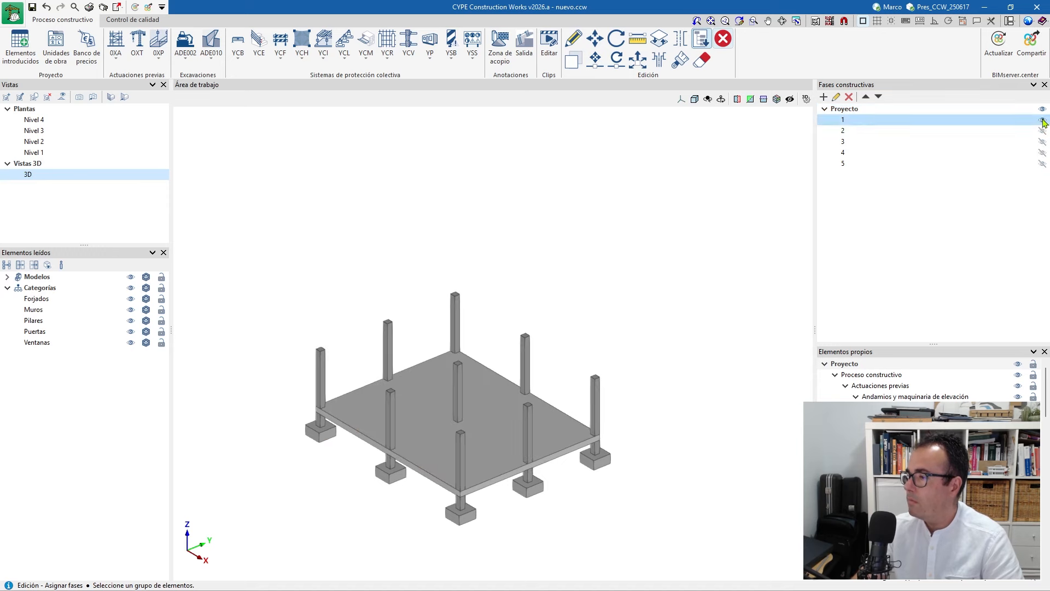
{"action": "mouse_move", "coordinate": [370, 472]}
{"action": "middle_mouse_down"}
{"action": "mouse_move", "coordinate": [404, 443]}
{"action": "mouse_move", "coordinate": [357, 471]}
{"action": "middle_mouse_up"}
{"action": "left_click", "coordinate": [694, 99]}
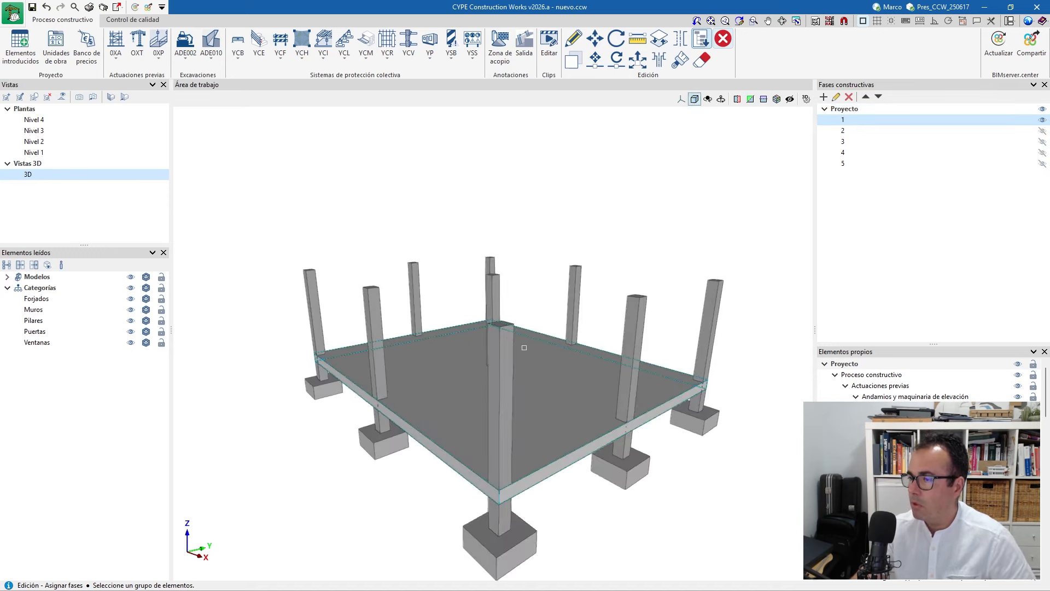
{"action": "middle_click_drag", "start_coordinate": [517, 342], "coordinate": [428, 441], "text": "shift"}
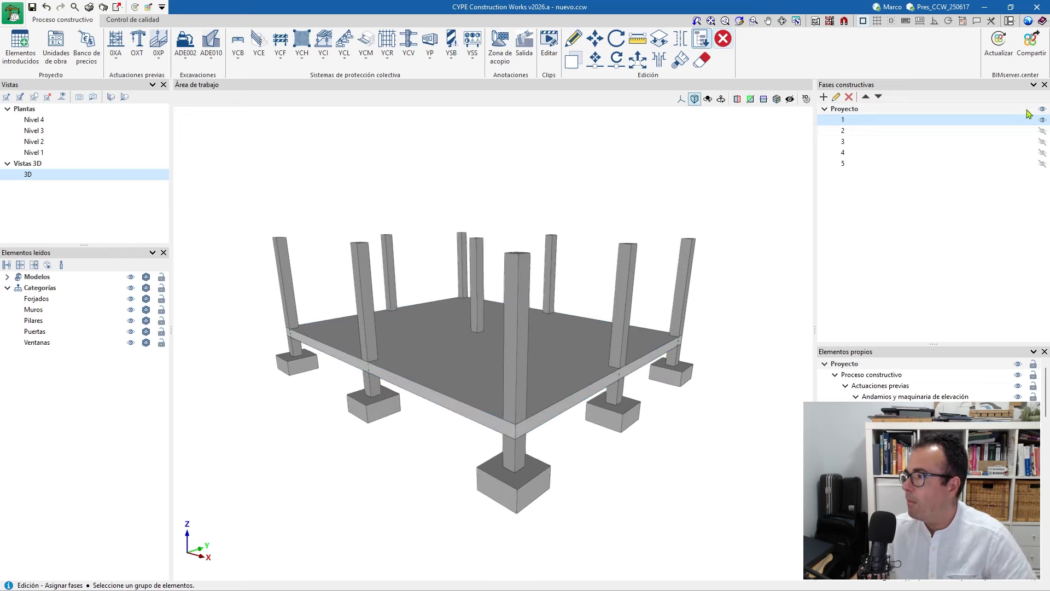
Show phases 2, 3 and 4 one after another to review how the building grows
{"action": "left_click", "coordinate": [843, 130]}
{"action": "left_click", "coordinate": [1042, 131]}
{"action": "middle_click_drag", "start_coordinate": [580, 241], "coordinate": [415, 377], "text": "shift"}
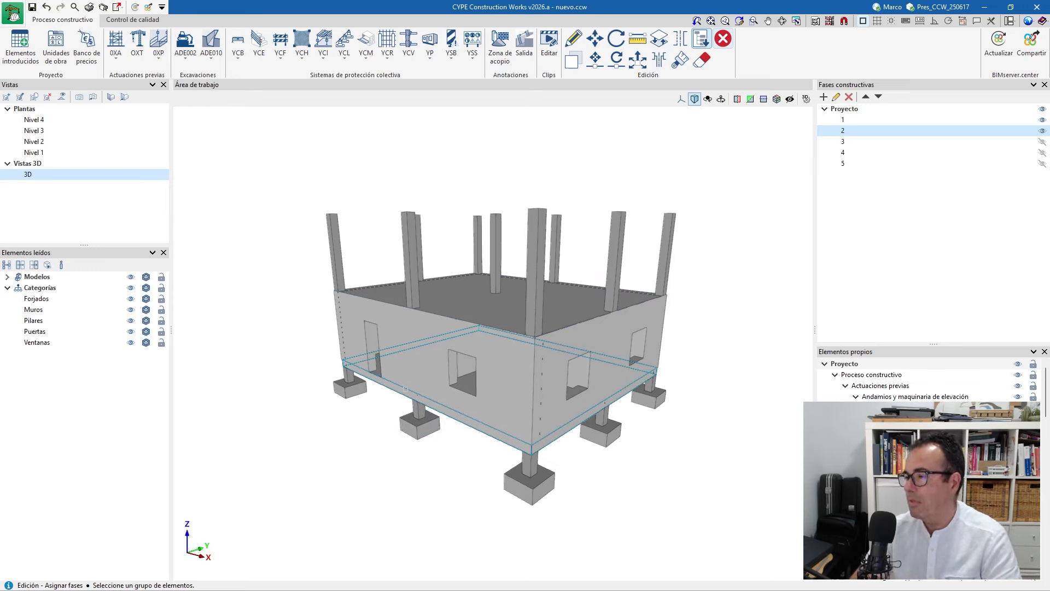
{"action": "left_click", "coordinate": [843, 141]}
{"action": "left_click", "coordinate": [1042, 141]}
{"action": "middle_click_drag", "start_coordinate": [580, 276], "coordinate": [574, 301], "text": "shift"}
{"action": "scroll", "coordinate": [571, 273], "scroll_direction": "down", "scroll_amount": 2}
{"action": "middle_click_drag", "start_coordinate": [537, 268], "coordinate": [540, 323], "text": "shift"}
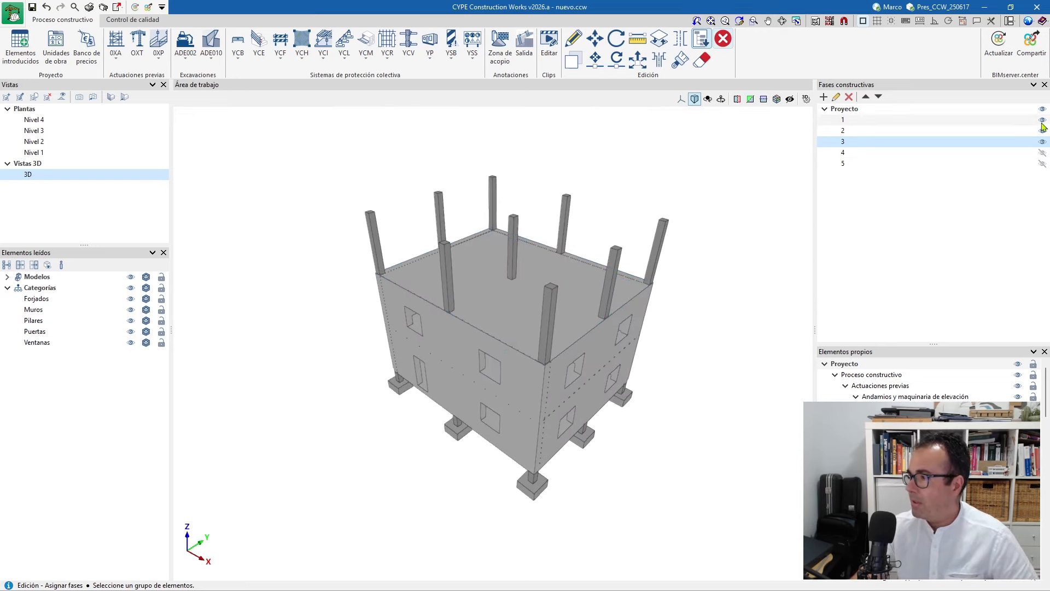
{"action": "left_click", "coordinate": [1042, 153]}
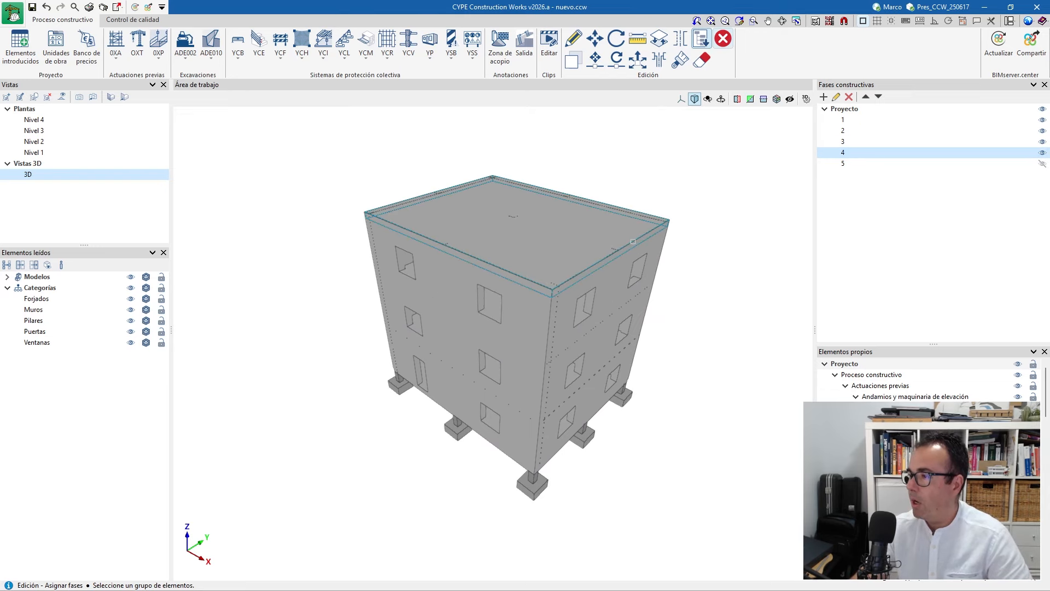
Cut the building with a vertical section plane across the X direction and move it to examine the interior rooms
{"action": "mouse_move", "coordinate": [281, 429]}
{"action": "middle_mouse_down"}
{"action": "mouse_move", "coordinate": [382, 399]}
{"action": "mouse_move", "coordinate": [269, 417]}
{"action": "mouse_move", "coordinate": [284, 427]}
{"action": "middle_mouse_up"}
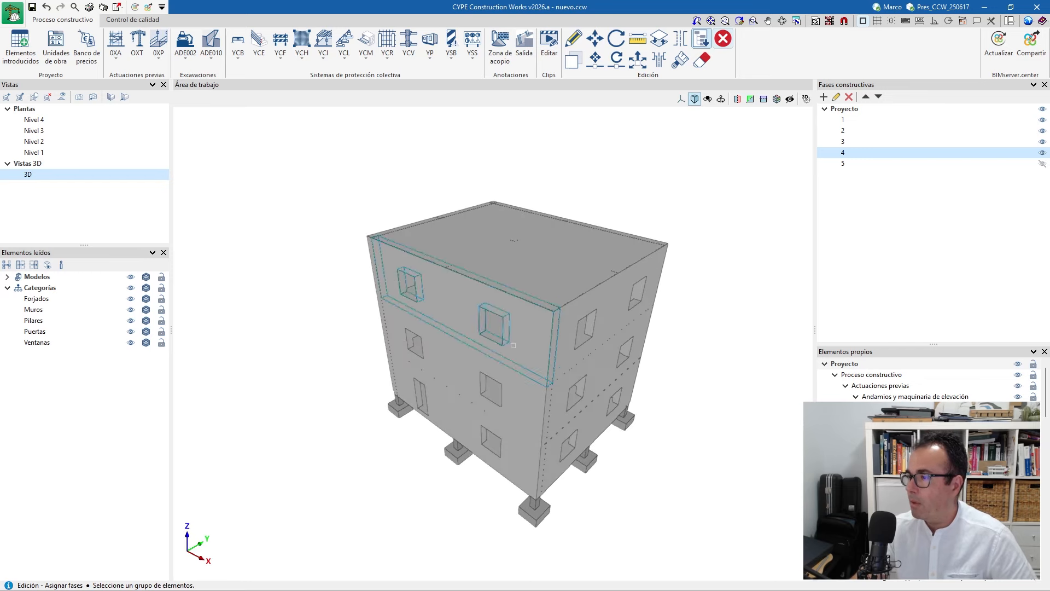
{"action": "middle_click_drag", "start_coordinate": [629, 298], "coordinate": [612, 275]}
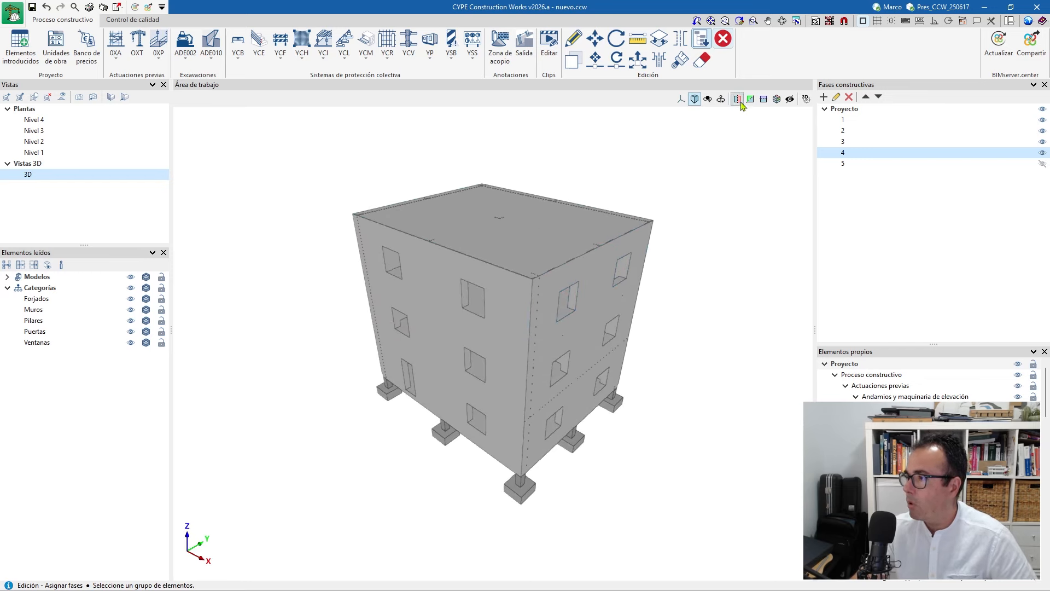
{"action": "mouse_move", "coordinate": [569, 408]}
{"action": "middle_mouse_down"}
{"action": "mouse_move", "coordinate": [563, 416]}
{"action": "mouse_move", "coordinate": [556, 399]}
{"action": "middle_mouse_up"}
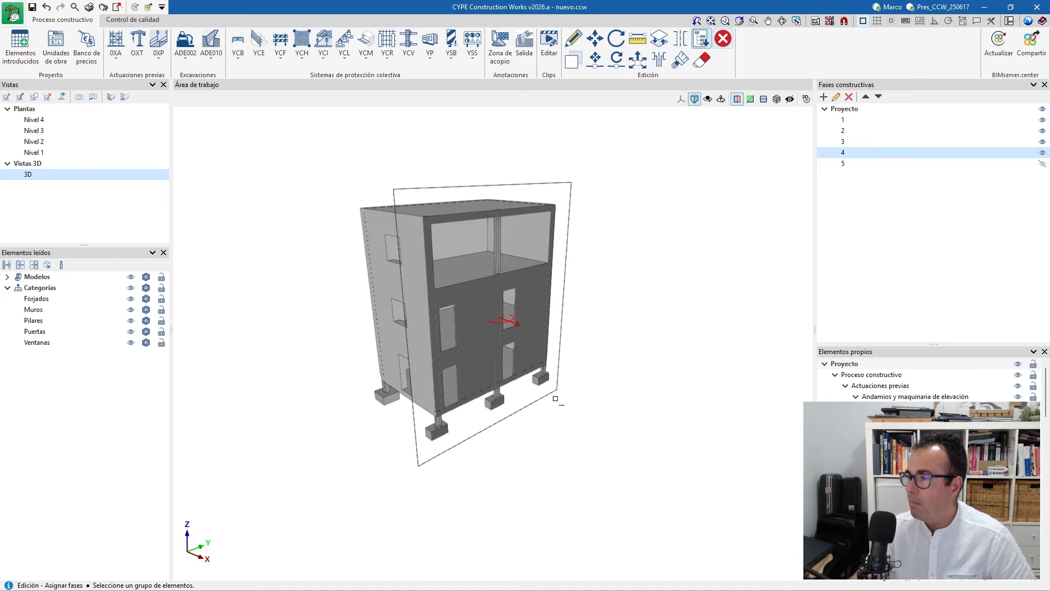
{"action": "middle_click_drag", "start_coordinate": [516, 323], "coordinate": [544, 329]}
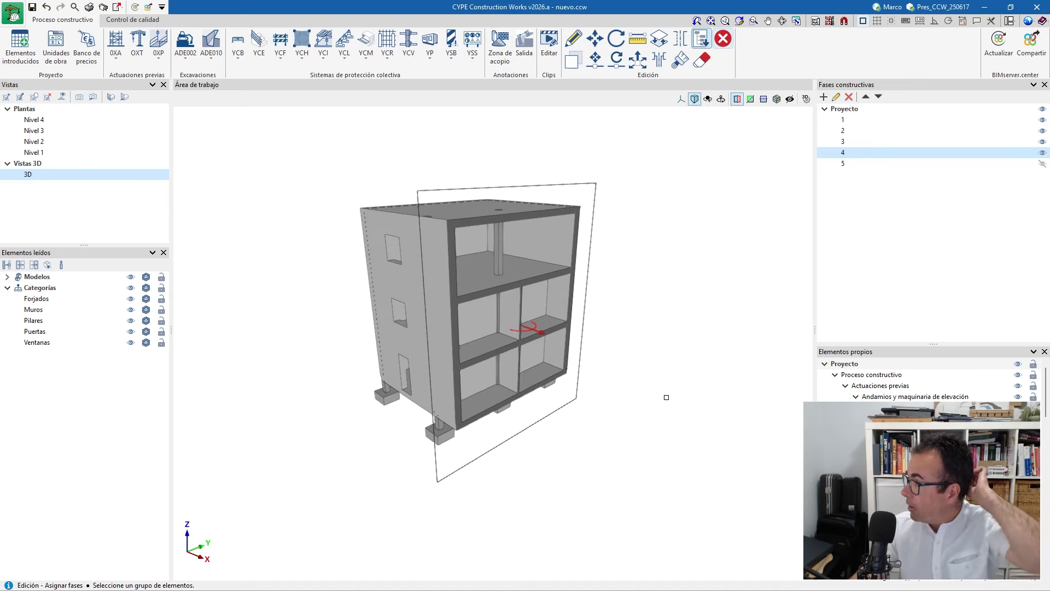
{"action": "middle_click_drag", "start_coordinate": [445, 400], "coordinate": [463, 421]}
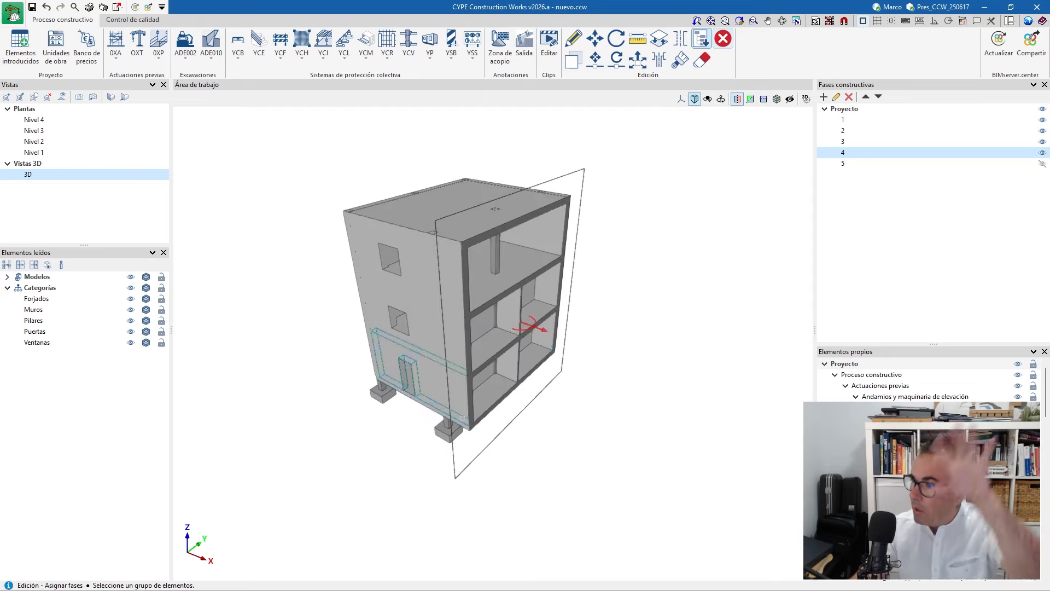
Display construction phase 5 as well and turn off the section cut to view the whole building
{"action": "left_click", "coordinate": [1041, 163]}
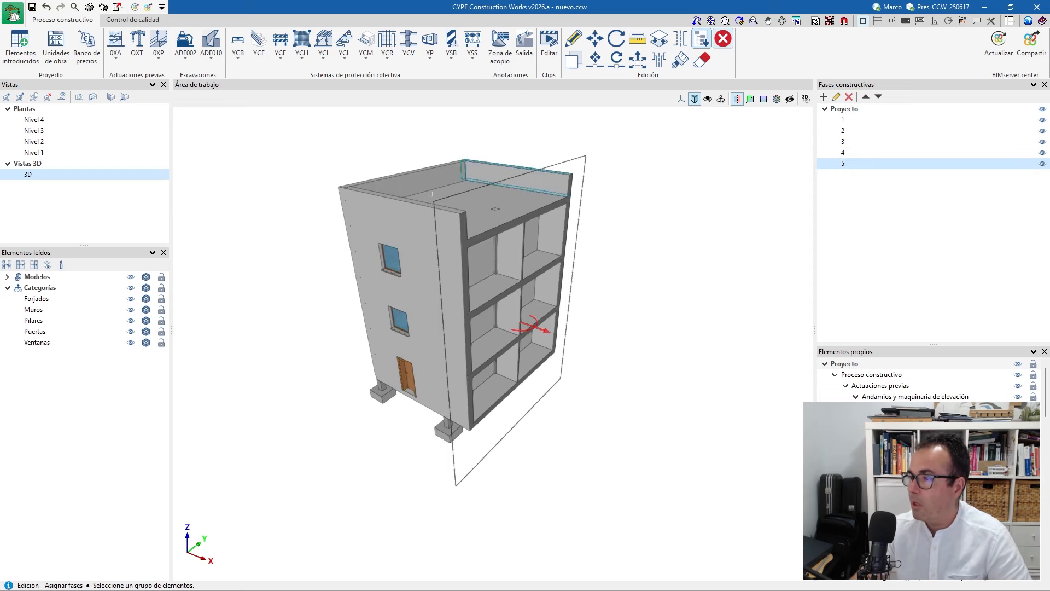
{"action": "left_click", "coordinate": [738, 102]}
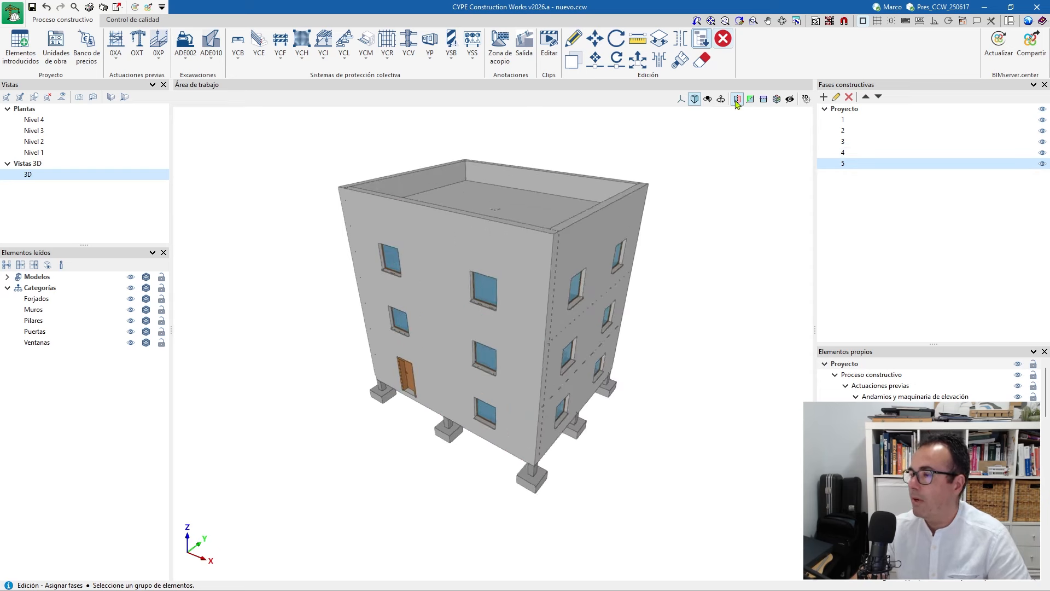
{"action": "middle_click_drag", "start_coordinate": [376, 469], "coordinate": [382, 467]}
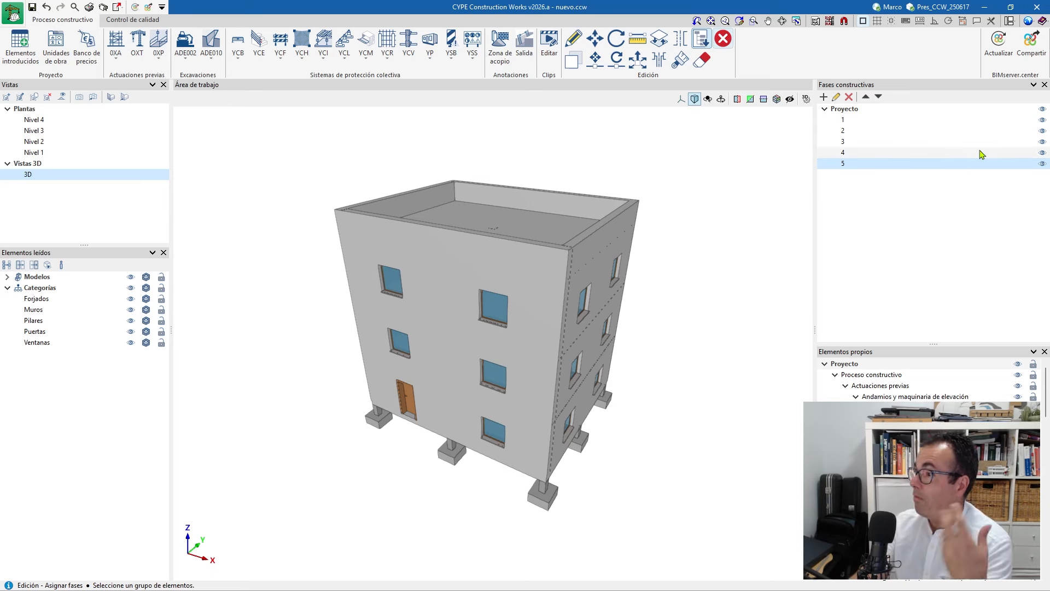
Hide all construction phases, examine the elements of phase 5 on their own and hide them again
{"action": "left_click", "coordinate": [1042, 109]}
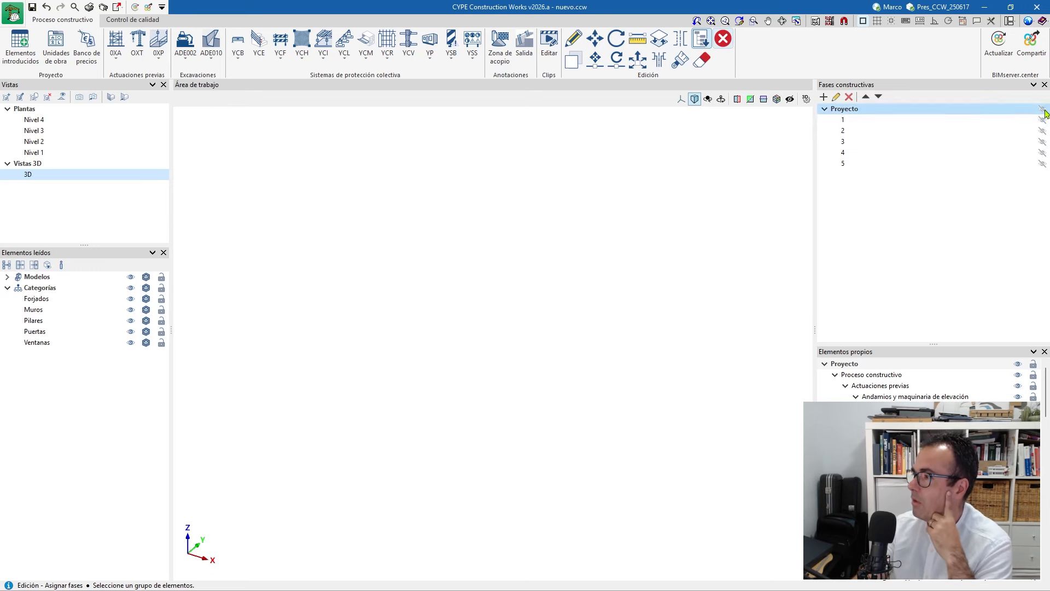
{"action": "left_click", "coordinate": [1042, 164]}
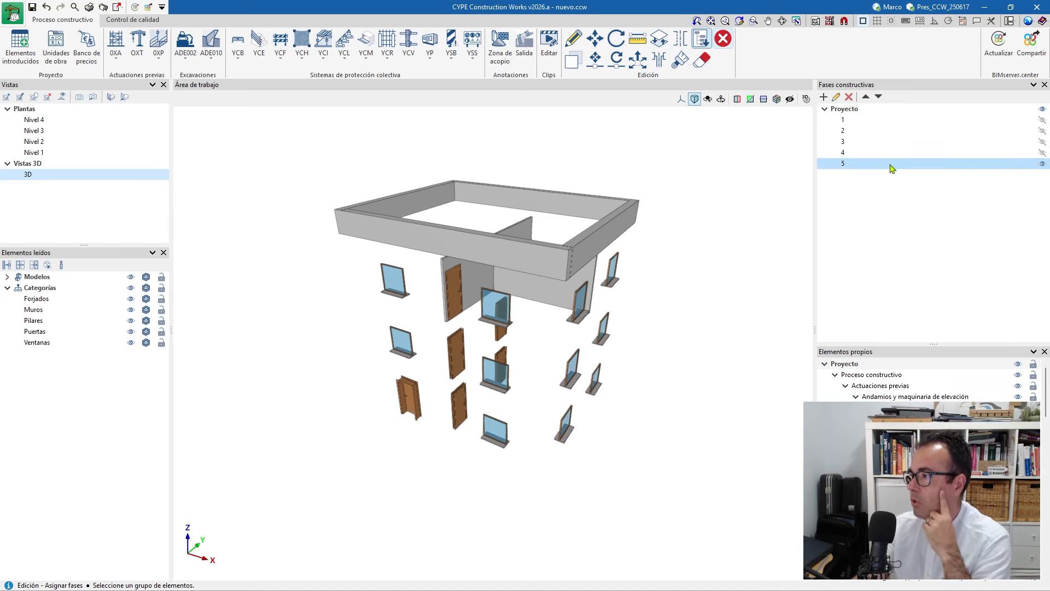
{"action": "left_click", "coordinate": [1043, 163]}
Isolate phase 4 and assign all its elements an initial phase of 4 and a final phase of 5
{"action": "left_click", "coordinate": [1042, 153]}
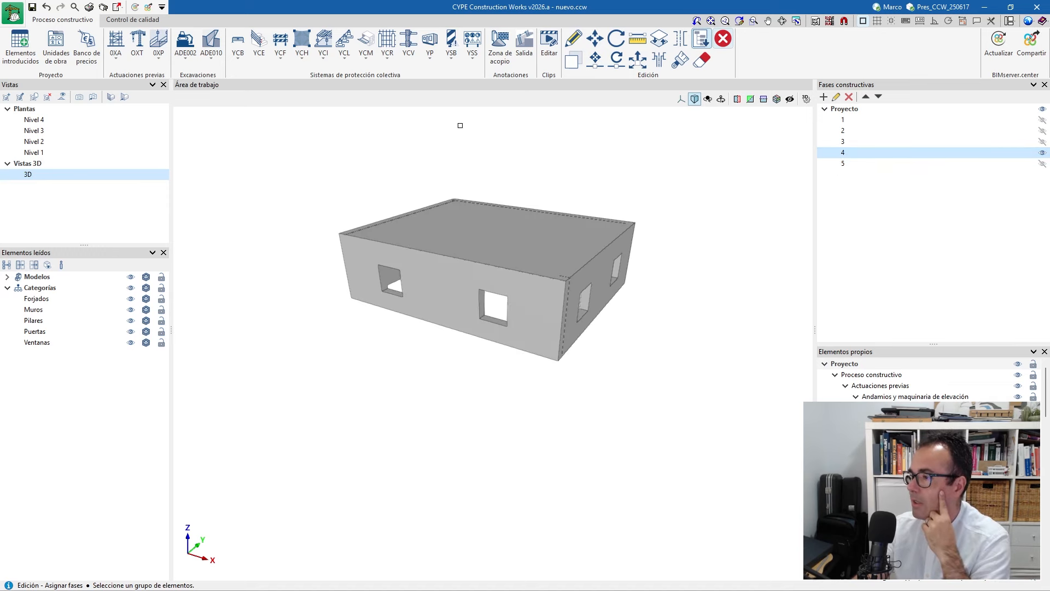
{"action": "left_click", "coordinate": [699, 41]}
{"action": "left_click", "coordinate": [623, 282]}
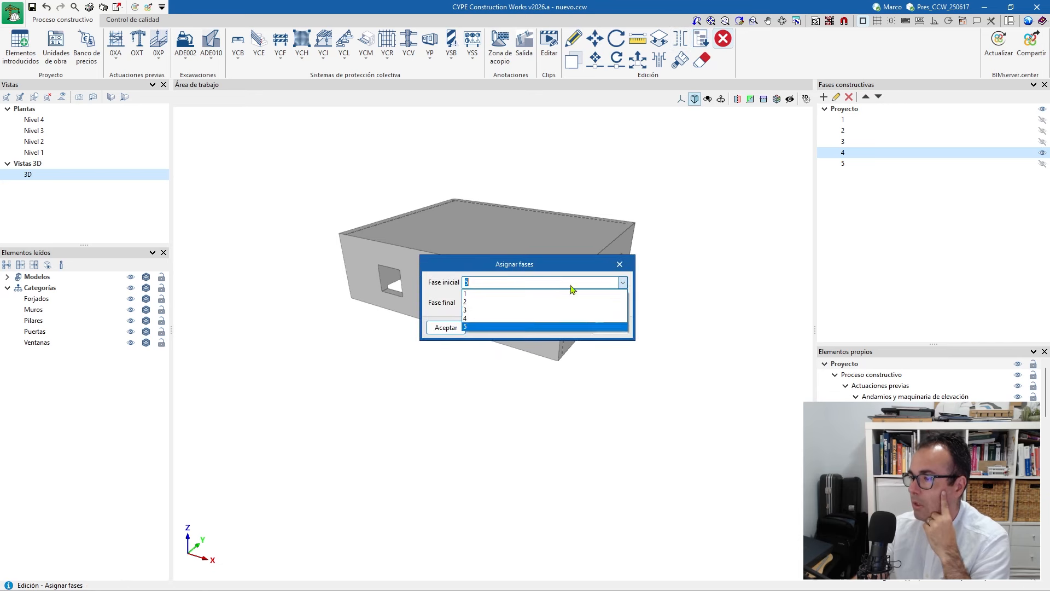
{"action": "left_click", "coordinate": [547, 321]}
{"action": "left_click", "coordinate": [446, 327]}
{"action": "left_click_drag", "start_coordinate": [709, 453], "coordinate": [280, 146]}
{"action": "right_click", "coordinate": [738, 217]}
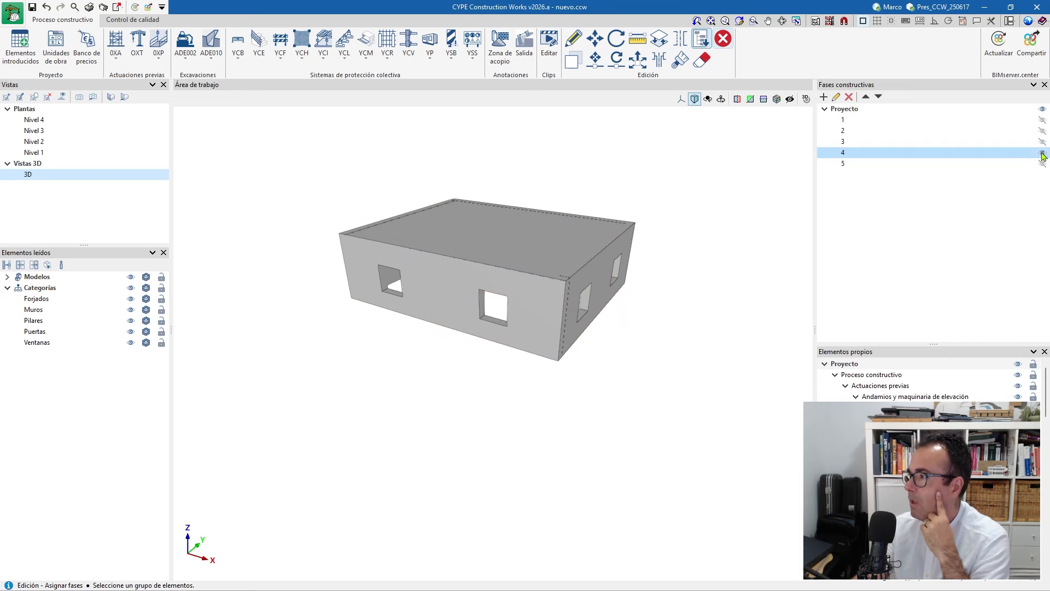
Isolate phase 3 and assign all its elements an initial phase of 3 and a final phase of 5
{"action": "left_click", "coordinate": [1043, 153]}
{"action": "left_click", "coordinate": [1042, 142]}
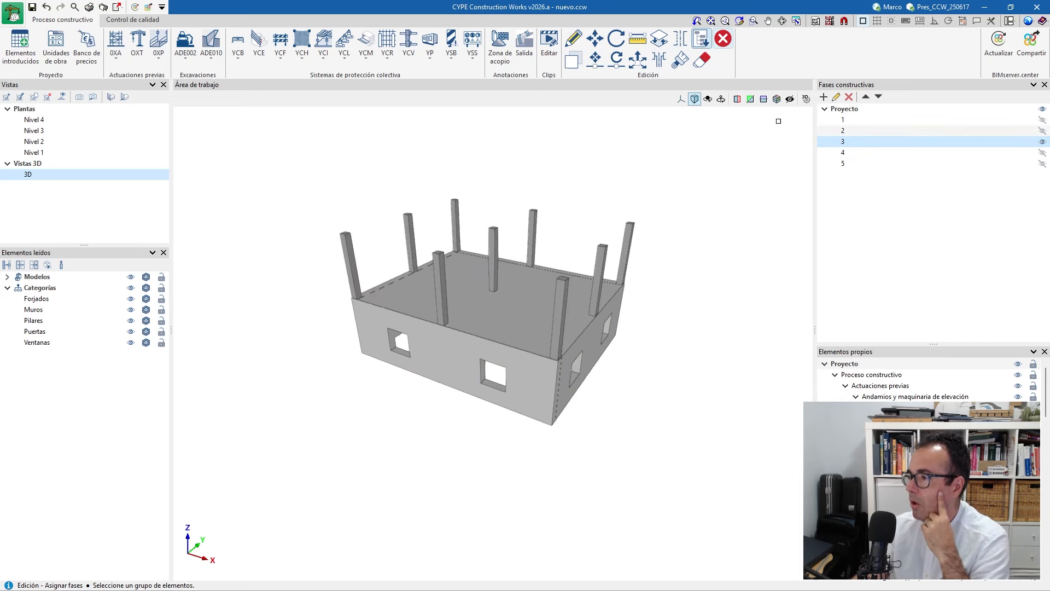
{"action": "left_click", "coordinate": [700, 38]}
{"action": "left_click", "coordinate": [624, 281]}
{"action": "left_click", "coordinate": [479, 315]}
{"action": "left_click", "coordinate": [446, 327]}
{"action": "left_click_drag", "start_coordinate": [729, 525], "coordinate": [301, 139]}
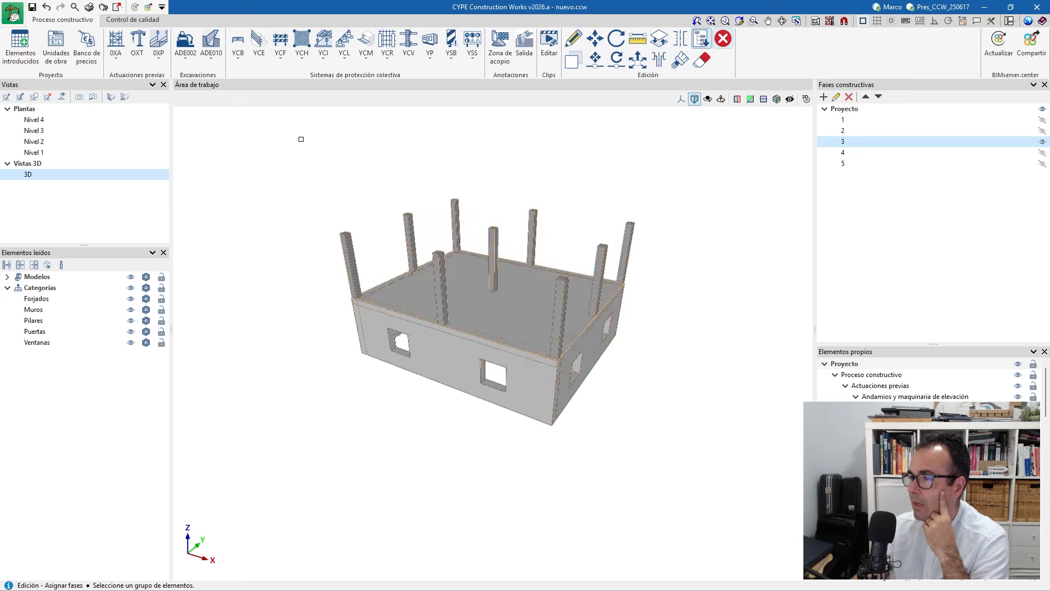
Isolate phase 2 and assign all its elements an initial phase of 2 and a final phase of 5
{"action": "left_click", "coordinate": [1042, 141]}
{"action": "left_click", "coordinate": [1042, 130]}
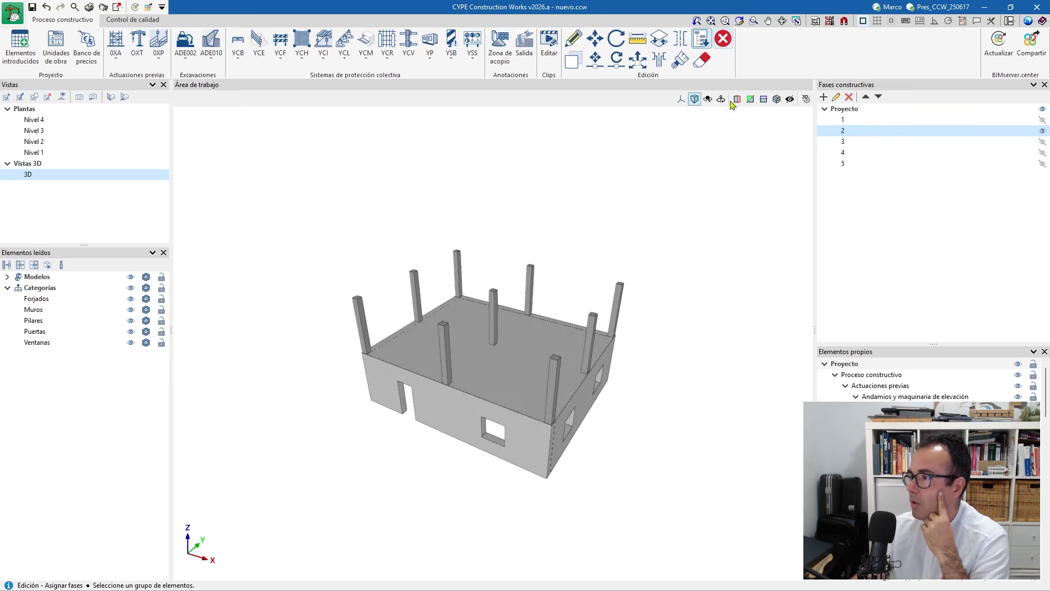
{"action": "left_click", "coordinate": [702, 40]}
{"action": "left_click", "coordinate": [620, 283]}
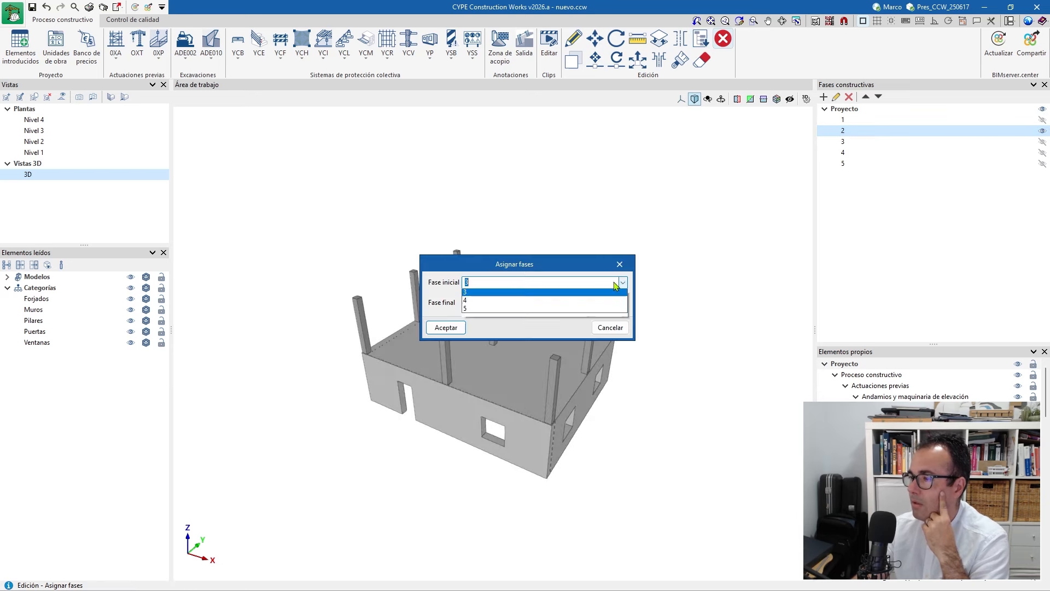
{"action": "left_click", "coordinate": [466, 305]}
{"action": "left_click", "coordinate": [444, 327]}
{"action": "left_click_drag", "start_coordinate": [676, 518], "coordinate": [249, 164]}
Show phase 1 alone and assign all its elements an initial phase of 1 and a final phase of 5
{"action": "left_click", "coordinate": [1038, 120]}
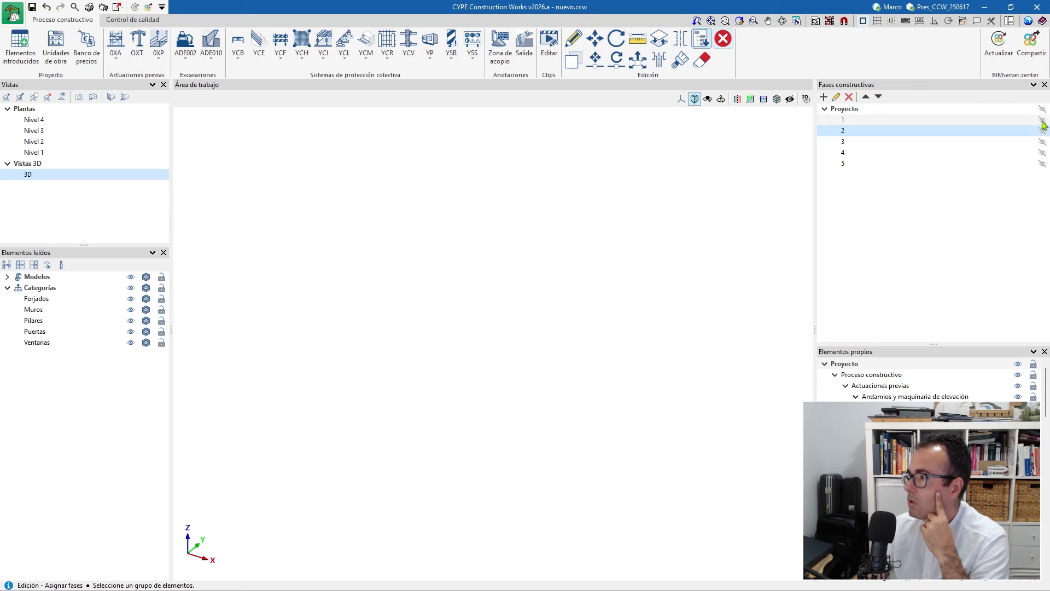
{"action": "left_click", "coordinate": [695, 44]}
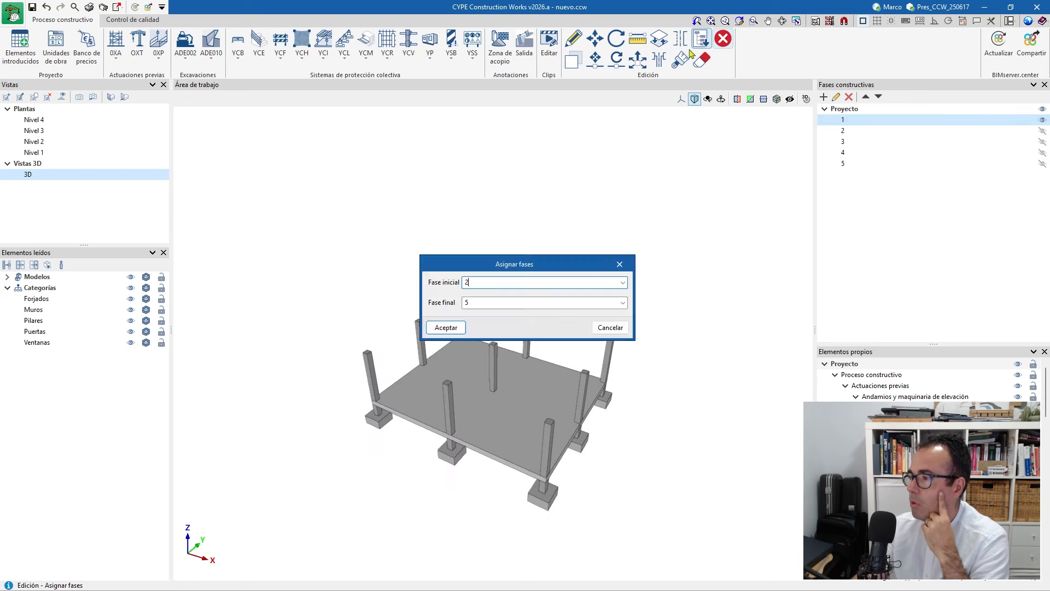
{"action": "left_click", "coordinate": [623, 282]}
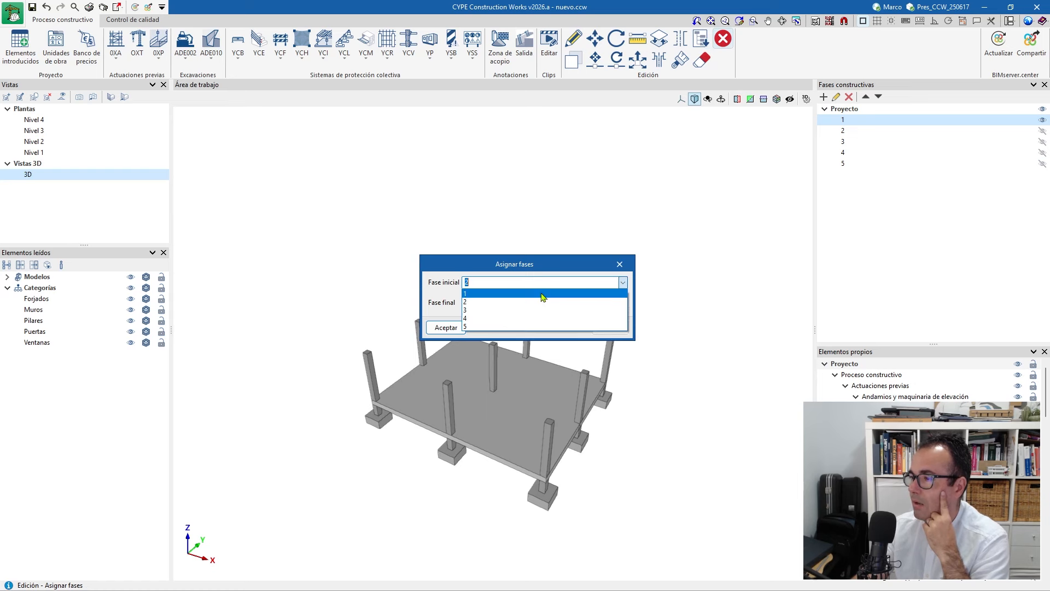
{"action": "left_click", "coordinate": [555, 300]}
{"action": "left_click", "coordinate": [446, 327]}
{"action": "left_click_drag", "start_coordinate": [567, 488], "coordinate": [223, 224]}
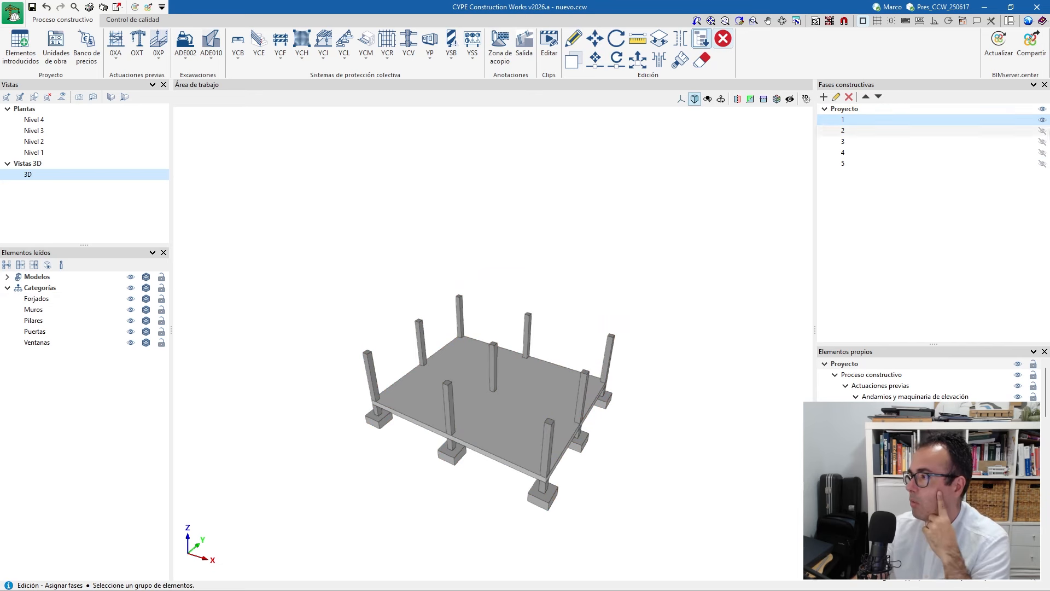
Show phase 4 alone and phase 5 alone to check that each contains the building built so far
{"action": "left_click", "coordinate": [1041, 119]}
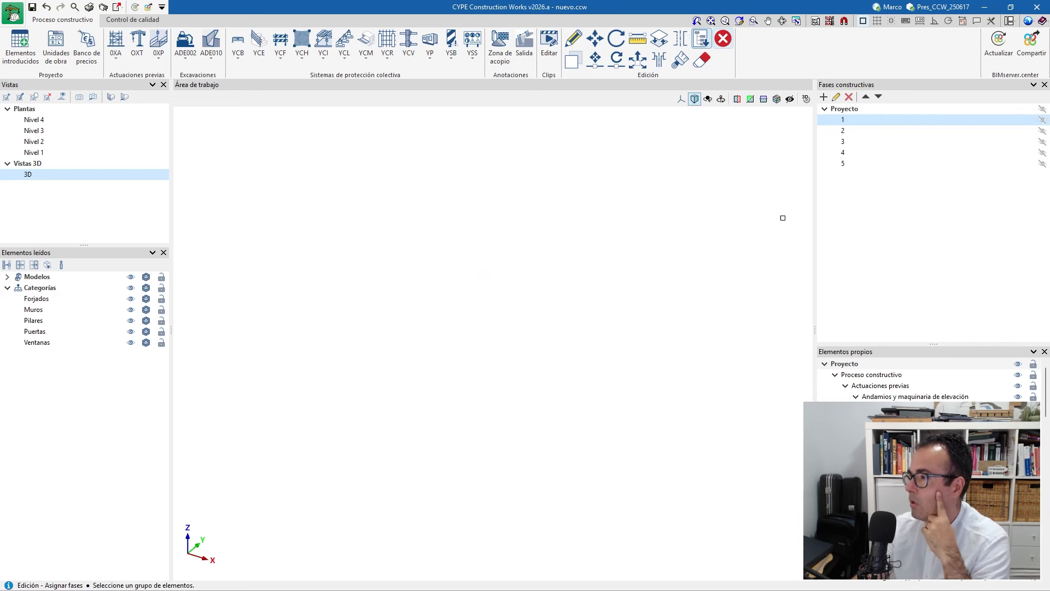
{"action": "left_click", "coordinate": [1042, 153]}
{"action": "middle_click_drag", "start_coordinate": [473, 524], "coordinate": [443, 494], "text": "shift"}
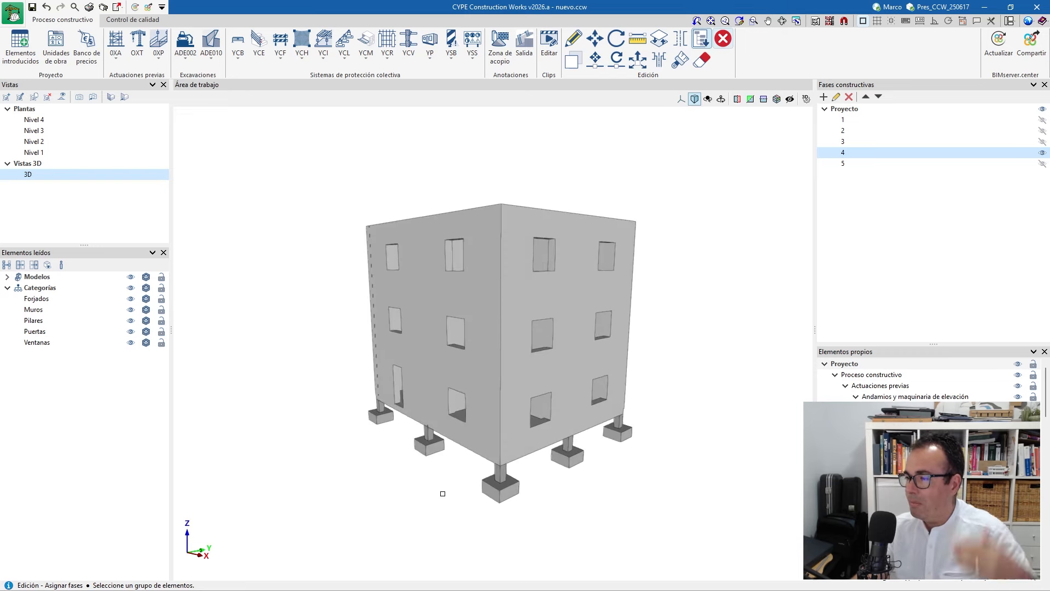
{"action": "left_click", "coordinate": [1041, 164]}
{"action": "left_click", "coordinate": [1042, 153]}
{"action": "middle_click_drag", "start_coordinate": [482, 372], "coordinate": [343, 442], "text": "shift"}
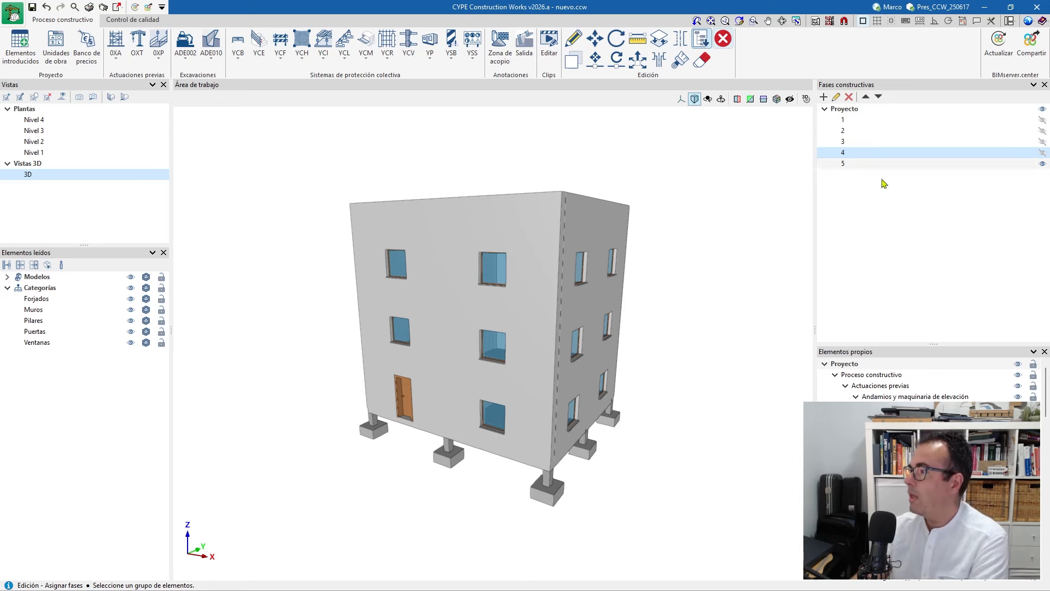
Show phase 3 to check its elements, and leave only phase 2 displayed, viewed from the door side
{"action": "left_click", "coordinate": [1006, 141]}
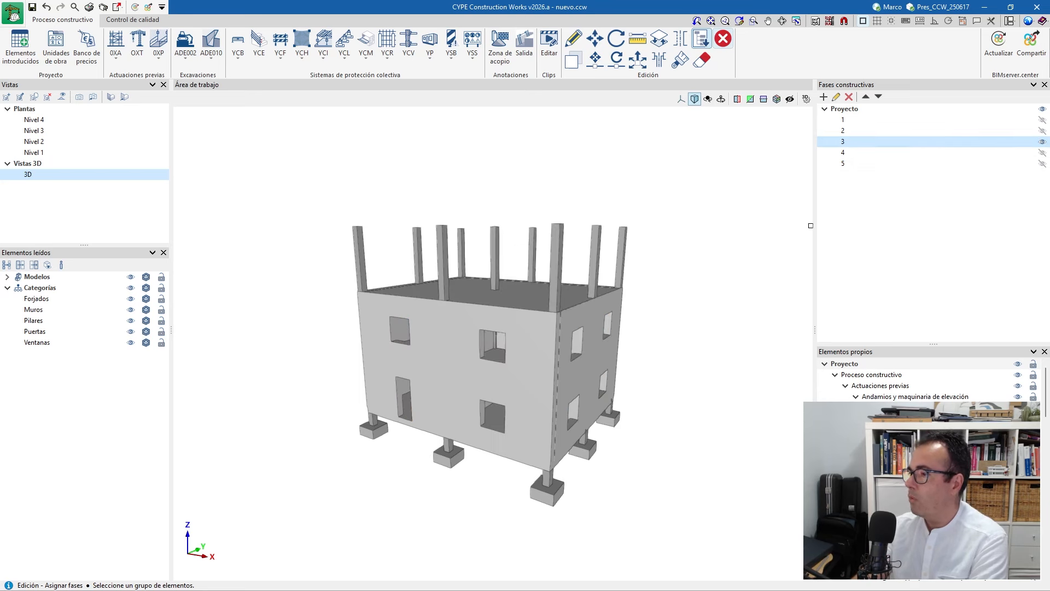
{"action": "left_click", "coordinate": [1043, 132]}
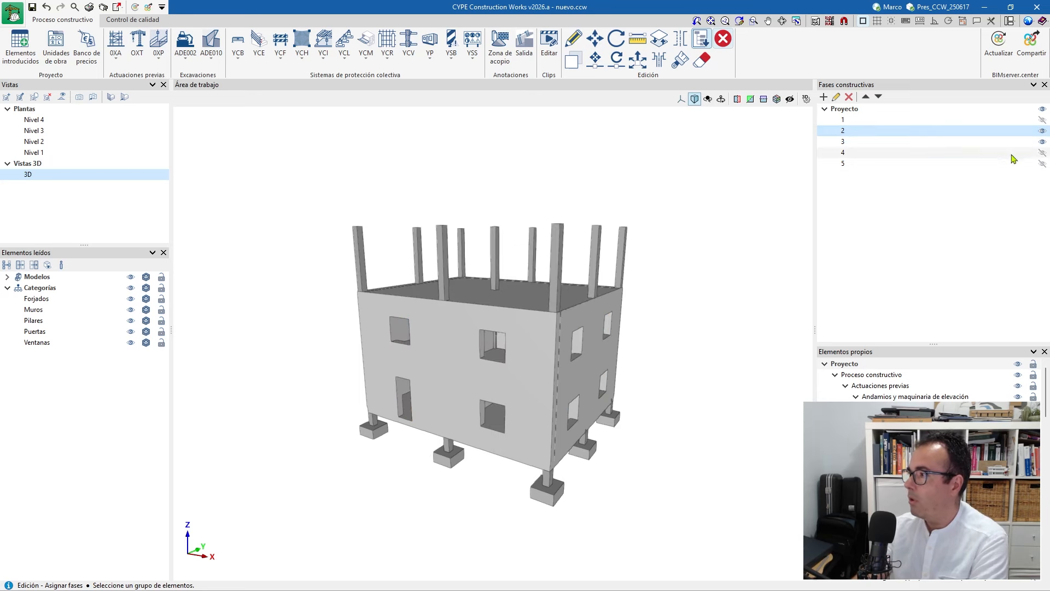
{"action": "left_click", "coordinate": [1042, 142]}
{"action": "middle_click_drag", "start_coordinate": [483, 317], "coordinate": [482, 325]}
{"action": "middle_click_drag", "start_coordinate": [306, 428], "coordinate": [403, 431], "text": "shift"}
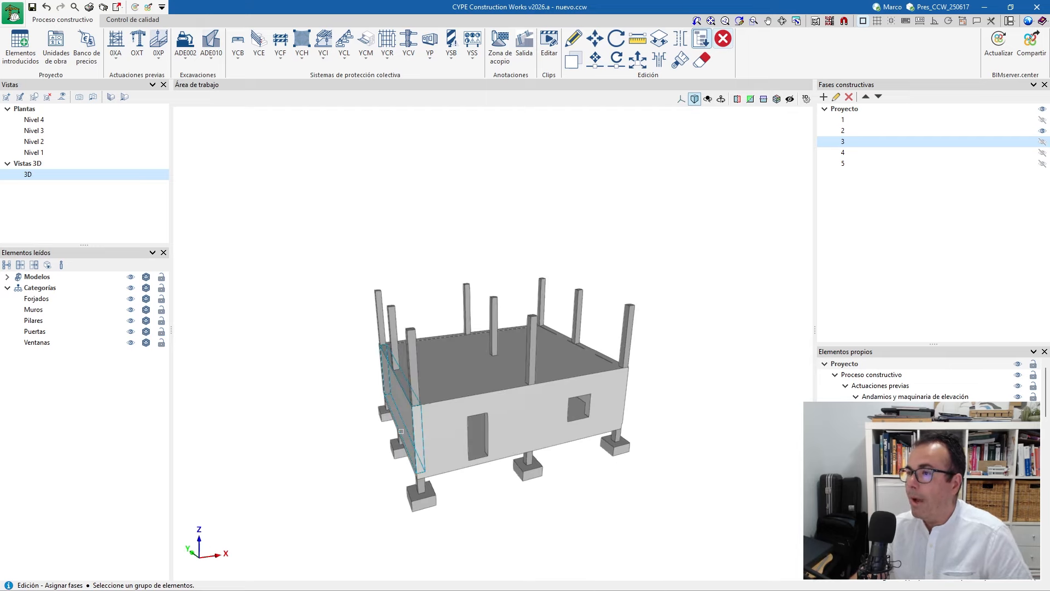
Create a YCF system V vertical safety net with gallows supports, reference RedV, reviewing its net, rope and support settings
{"action": "left_click", "coordinate": [284, 62]}
{"action": "left_click", "coordinate": [432, 194]}
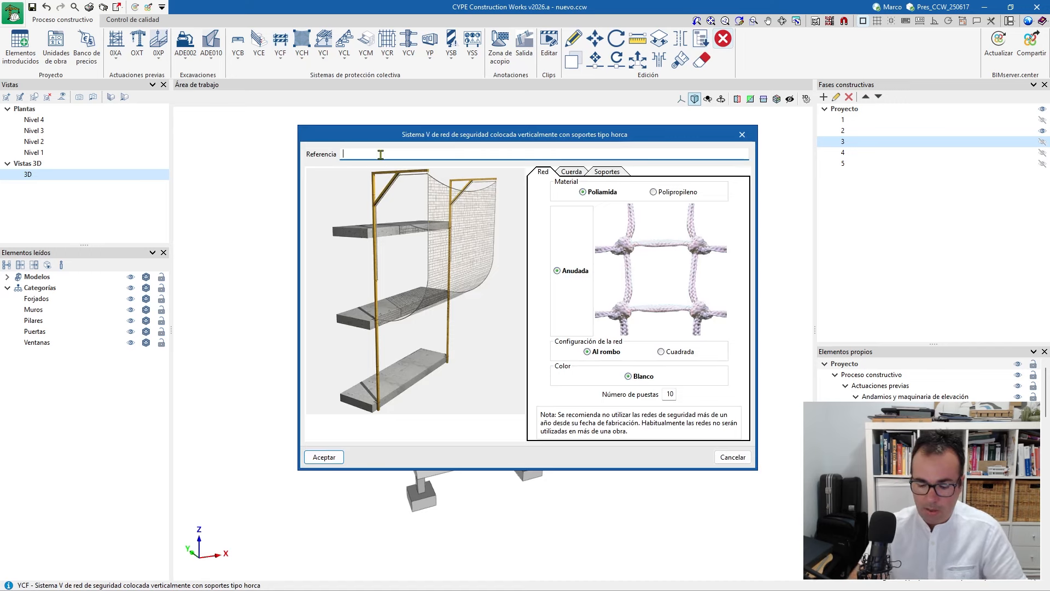
{"action": "type", "text": "RedV"}
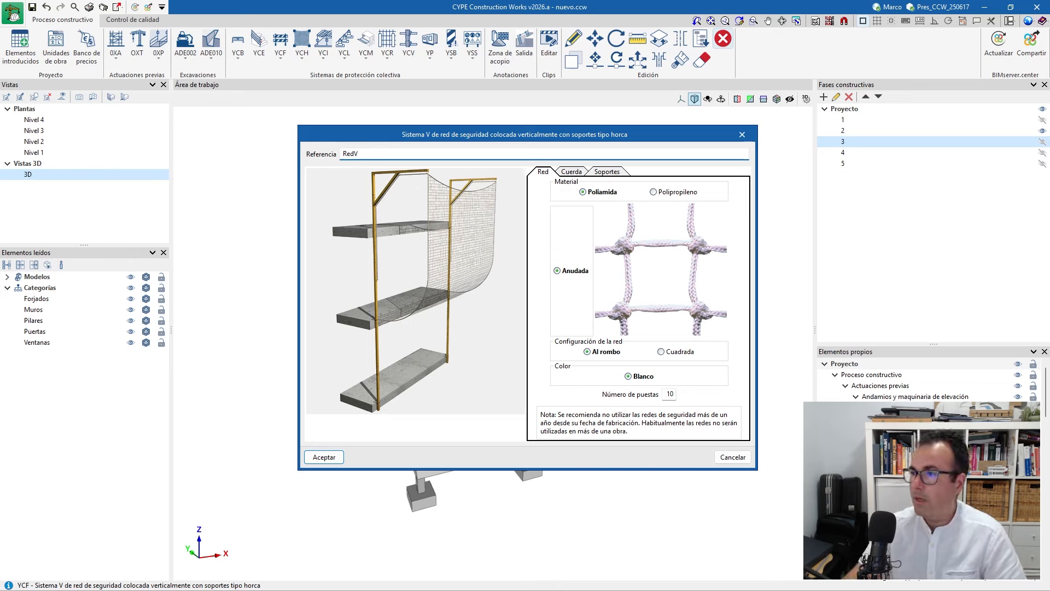
{"action": "left_click", "coordinate": [567, 171]}
{"action": "left_click", "coordinate": [607, 172]}
{"action": "left_click", "coordinate": [572, 171]}
{"action": "left_click", "coordinate": [543, 172]}
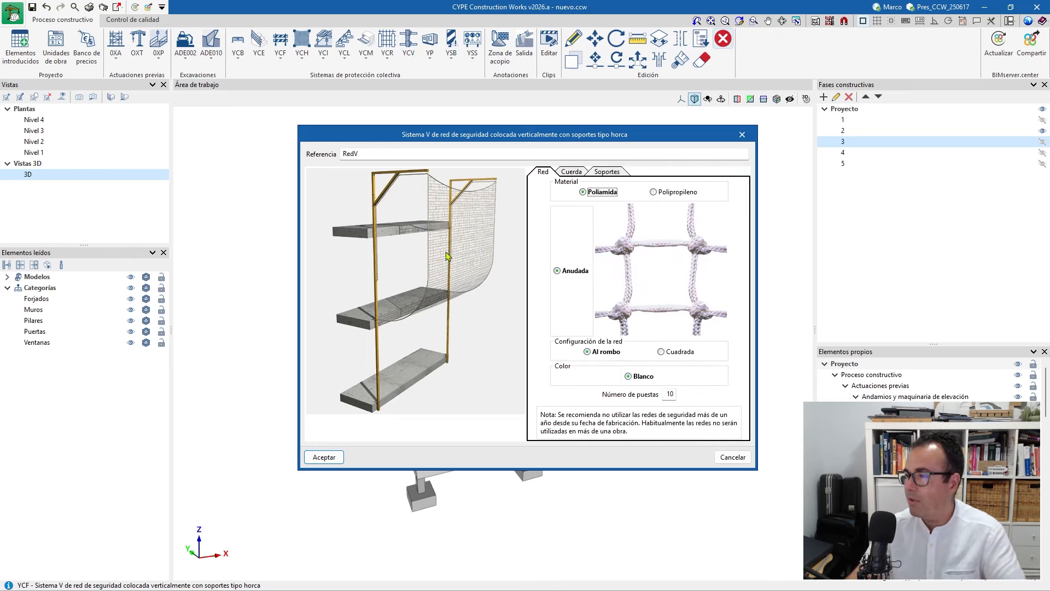
{"action": "left_click", "coordinate": [323, 458]}
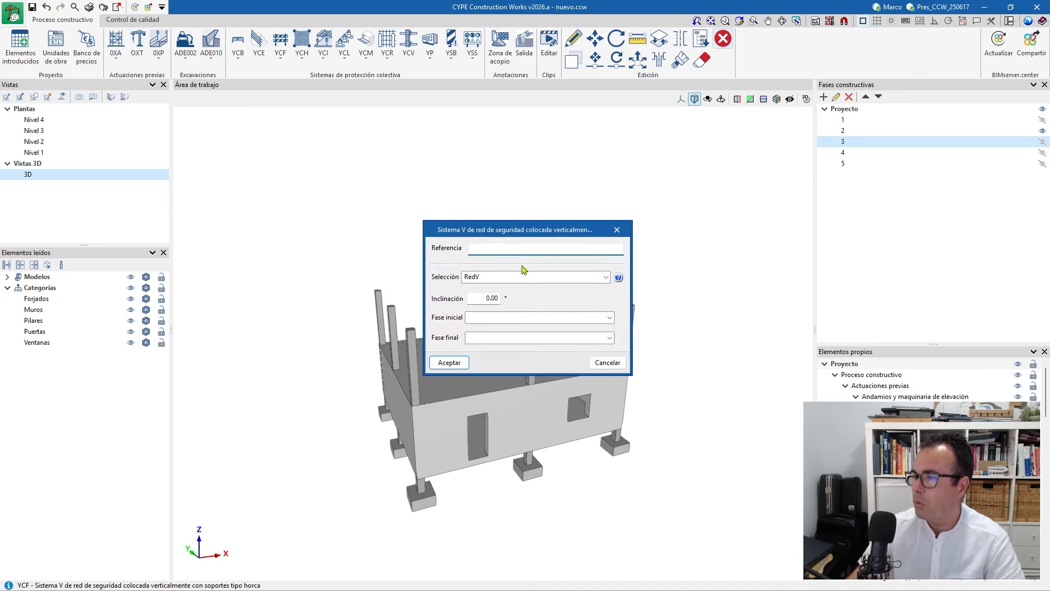
Configure the RedV net to place with reference P2, an inclination of 5° and initial phase 2, and choose its final phase
{"action": "type", "text": "P2"}
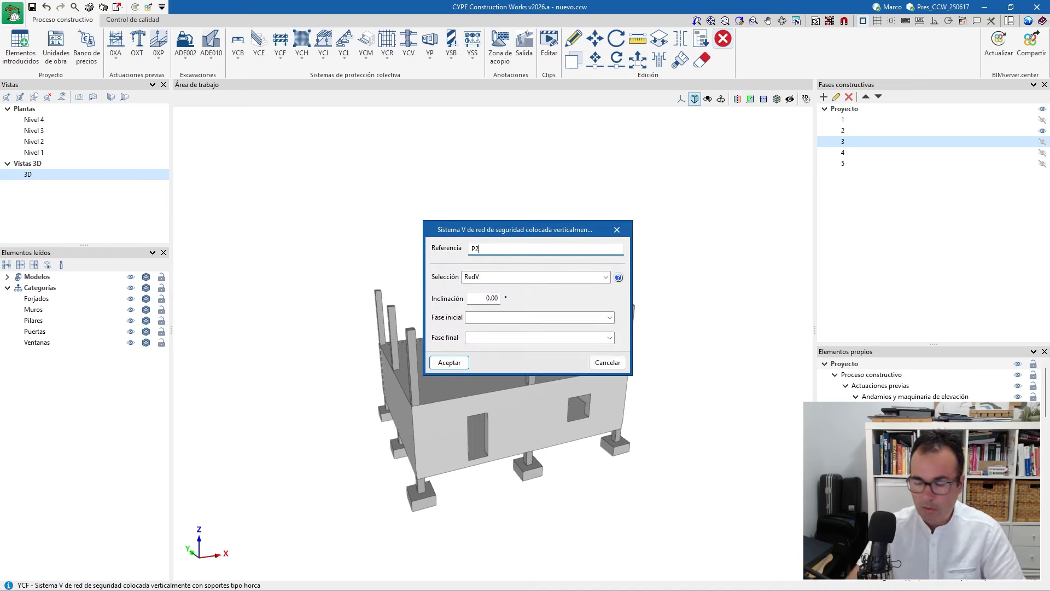
{"action": "left_click", "coordinate": [480, 298]}
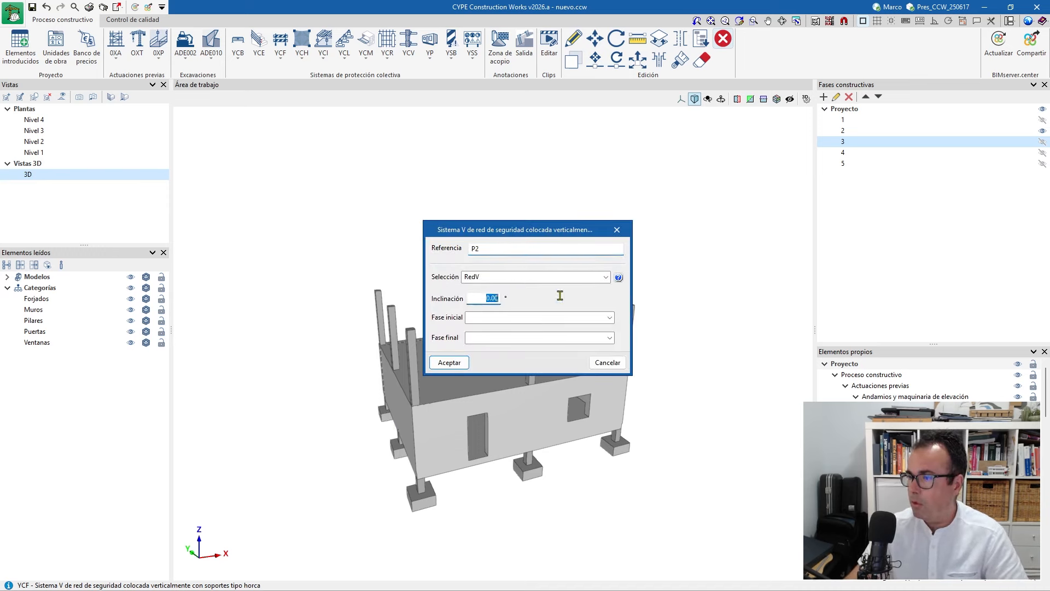
{"action": "type", "text": "5"}
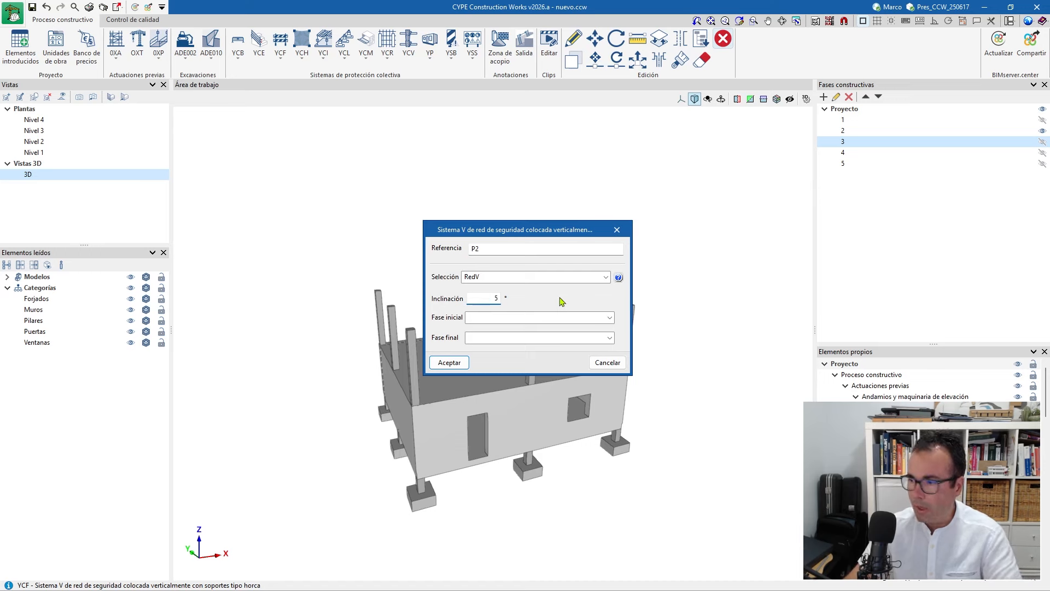
{"action": "left_click", "coordinate": [608, 318]}
{"action": "left_click", "coordinate": [515, 337]}
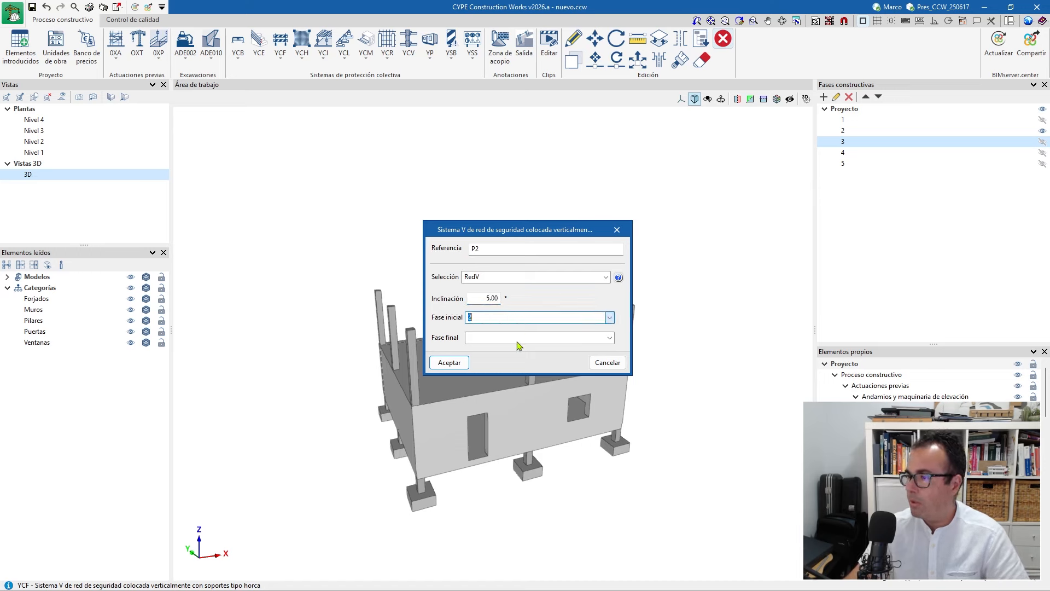
{"action": "left_click", "coordinate": [610, 339]}
{"action": "left_click", "coordinate": [469, 358]}
{"action": "left_click", "coordinate": [448, 362]}
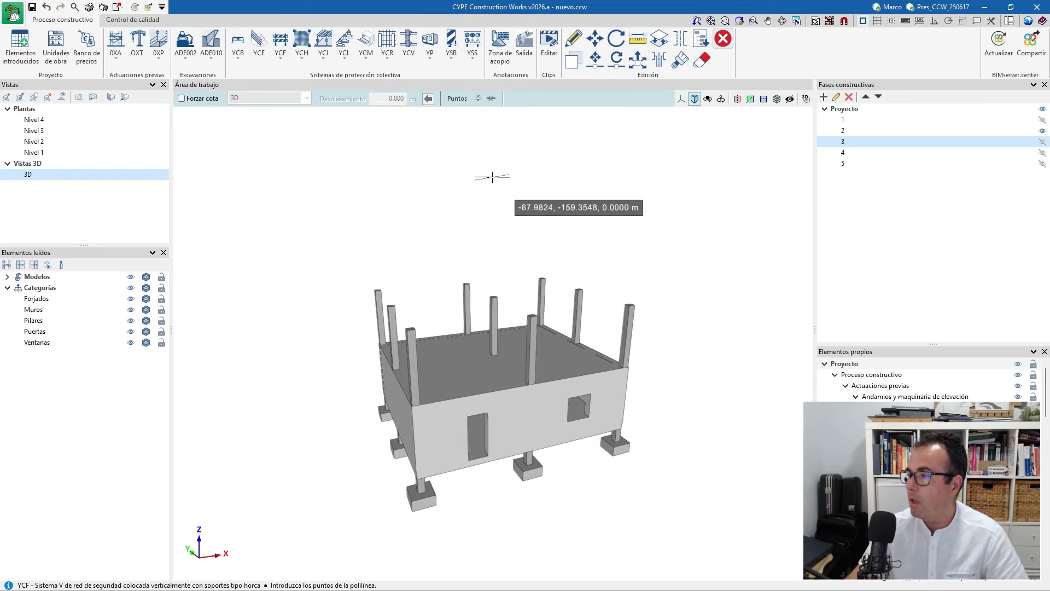
Draw the P2 safety net's polyline along the outer slab corners around the perimeter of the phase 2 building
{"action": "scroll", "coordinate": [634, 356], "scroll_direction": "up", "scroll_amount": 5}
{"action": "scroll", "coordinate": [633, 356], "scroll_direction": "up", "scroll_amount": 3}
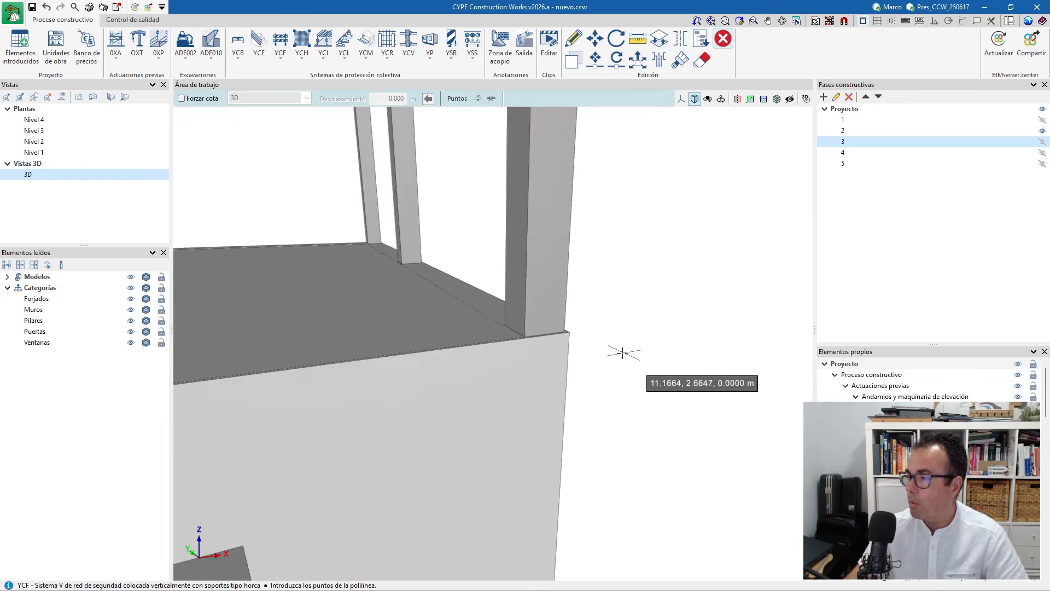
{"action": "left_click", "coordinate": [572, 330]}
{"action": "scroll", "coordinate": [492, 383], "scroll_direction": "up", "scroll_amount": 2}
{"action": "scroll", "coordinate": [439, 410], "scroll_direction": "down", "scroll_amount": 5}
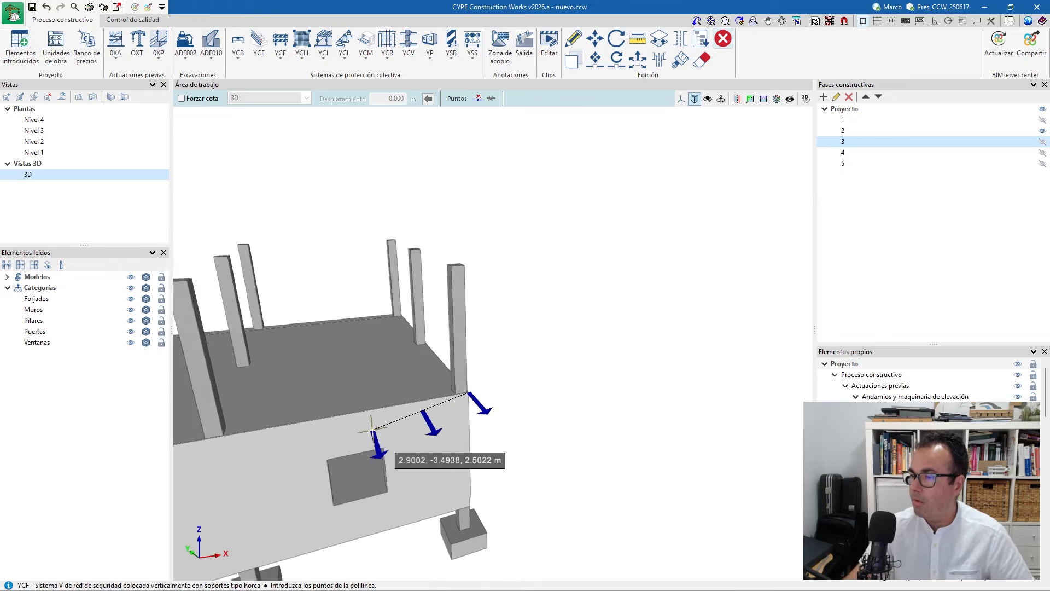
{"action": "middle_click_drag", "start_coordinate": [383, 427], "coordinate": [629, 358]}
{"action": "middle_click_drag", "start_coordinate": [443, 456], "coordinate": [670, 446], "text": "shift"}
{"action": "scroll", "coordinate": [549, 416], "scroll_direction": "up", "scroll_amount": 4}
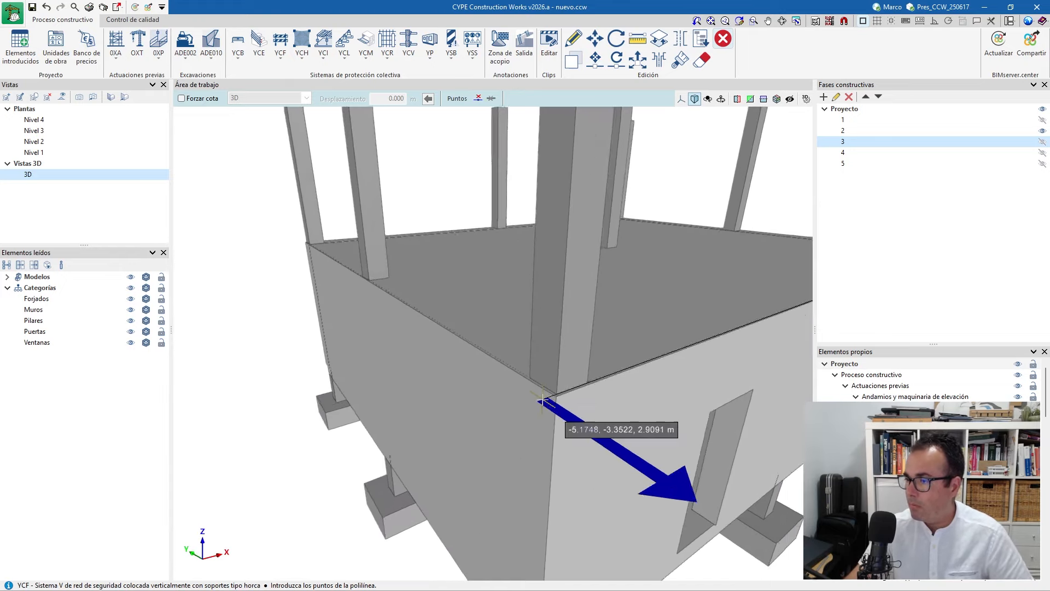
{"action": "left_click", "coordinate": [569, 390]}
{"action": "right_click", "coordinate": [569, 390]}
{"action": "scroll", "coordinate": [528, 405], "scroll_direction": "down", "scroll_amount": 10}
{"action": "mouse_move", "coordinate": [616, 295]}
{"action": "middle_mouse_down", "text": "shift"}
{"action": "mouse_move", "coordinate": [639, 281]}
{"action": "mouse_move", "coordinate": [634, 304]}
{"action": "middle_mouse_up", "text": "shift"}
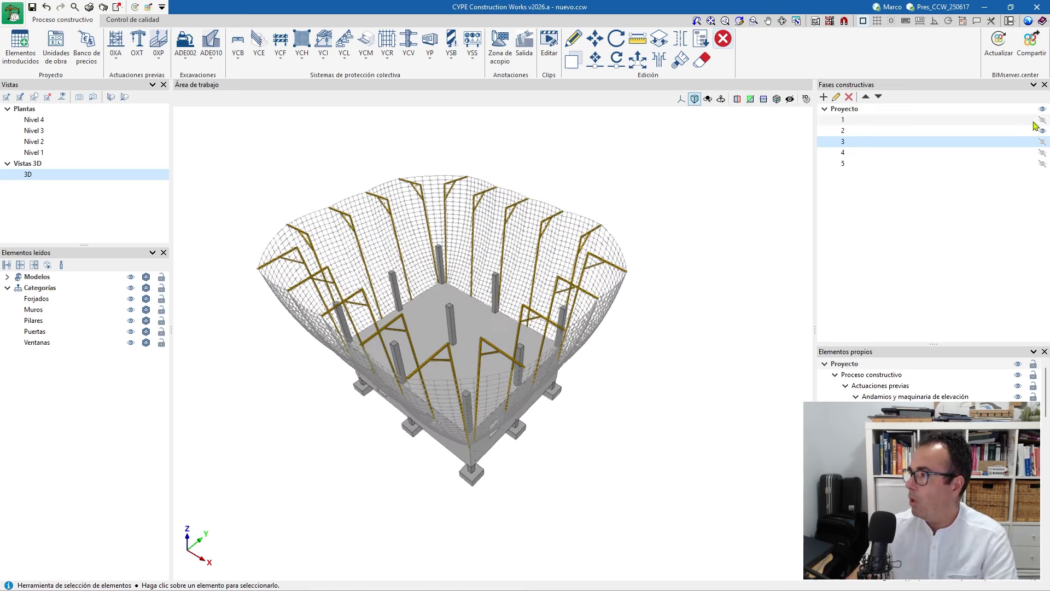
Display only construction phase 3 and frame the building so its upper slab is seen from above
{"action": "left_click", "coordinate": [1043, 142]}
{"action": "left_click", "coordinate": [1043, 131]}
{"action": "middle_click_drag", "start_coordinate": [391, 356], "coordinate": [417, 342], "text": "shift"}
{"action": "middle_click_drag", "start_coordinate": [416, 342], "coordinate": [410, 375]}
Create a YCF class A provisional slab-edge protection system with reference Bca, keeping the default fixed steel posts and 20 uses
{"action": "left_click", "coordinate": [281, 60]}
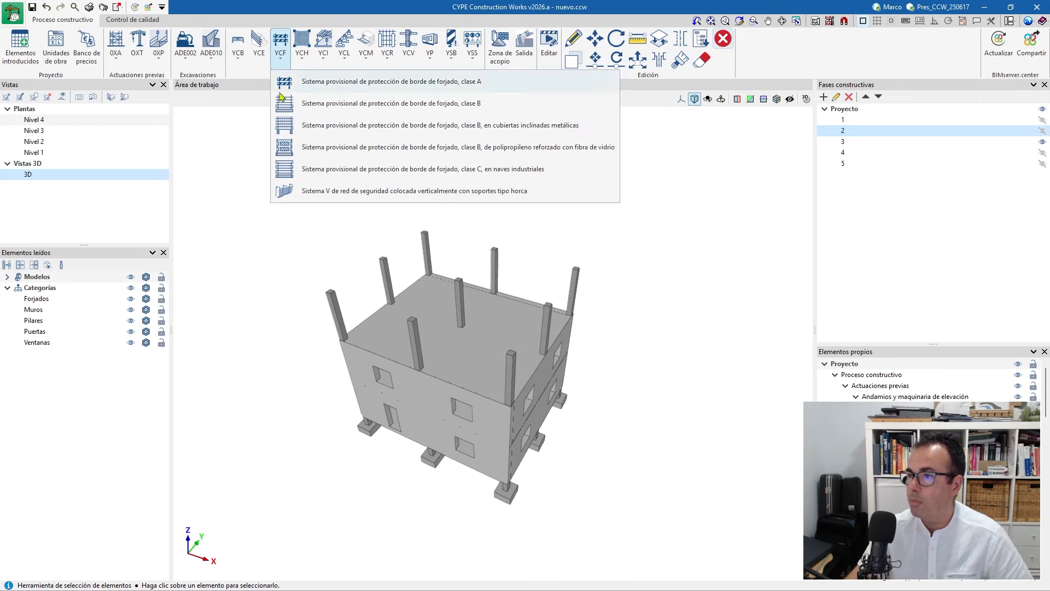
{"action": "left_click", "coordinate": [346, 86]}
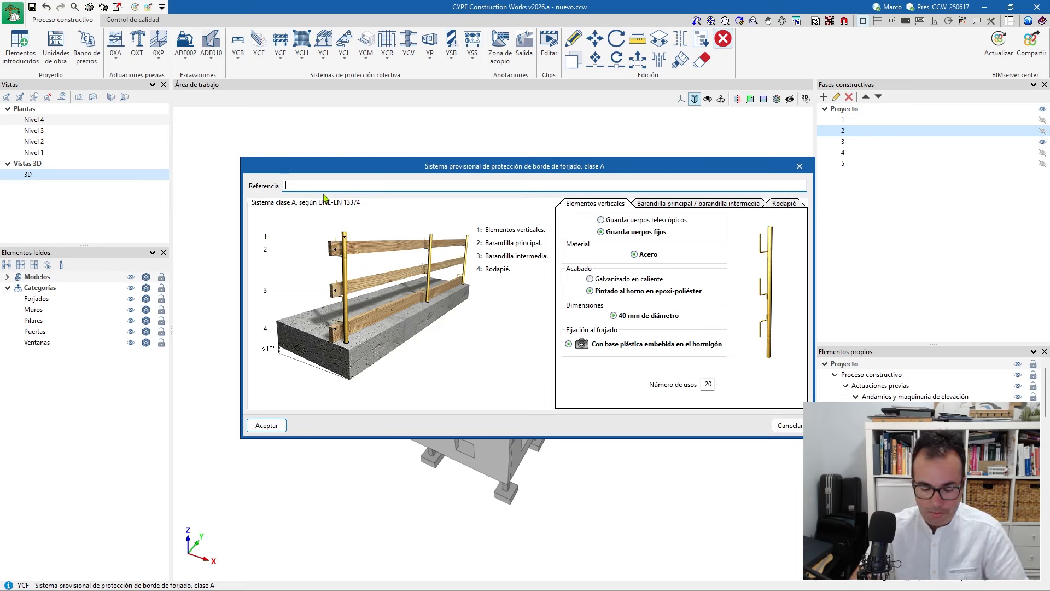
{"action": "type", "text": "V"}
{"action": "key", "text": "BackSpace"}
{"action": "type", "text": "B"}
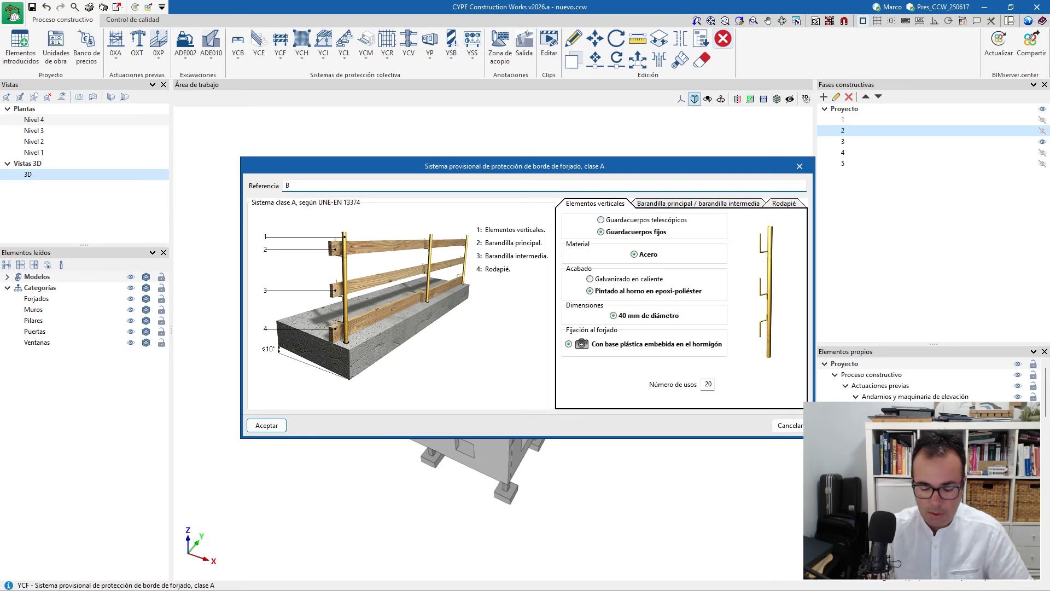
{"action": "type", "text": "ca"}
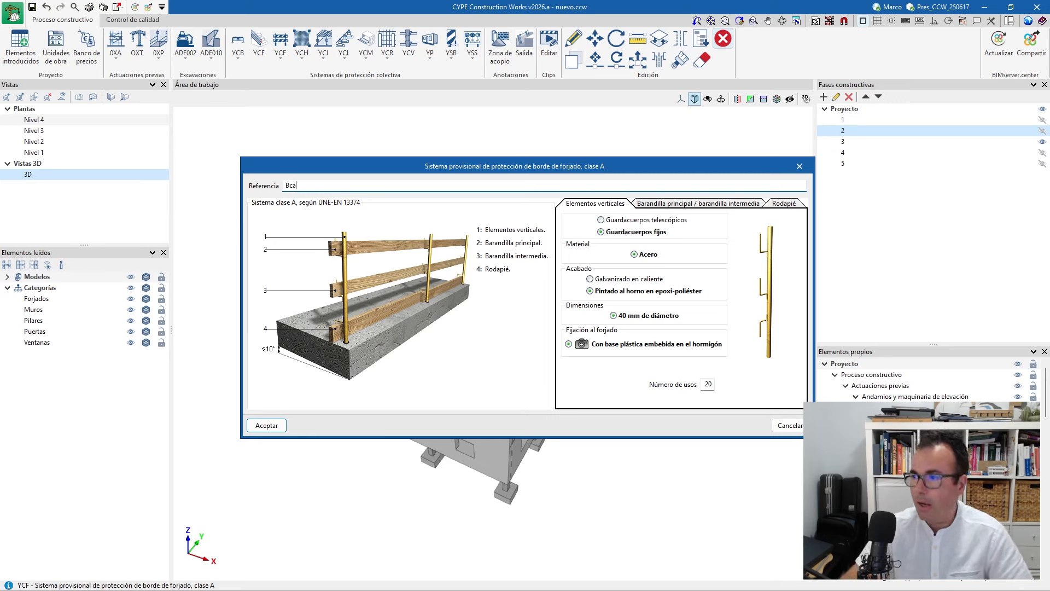
{"action": "left_click", "coordinate": [267, 426]}
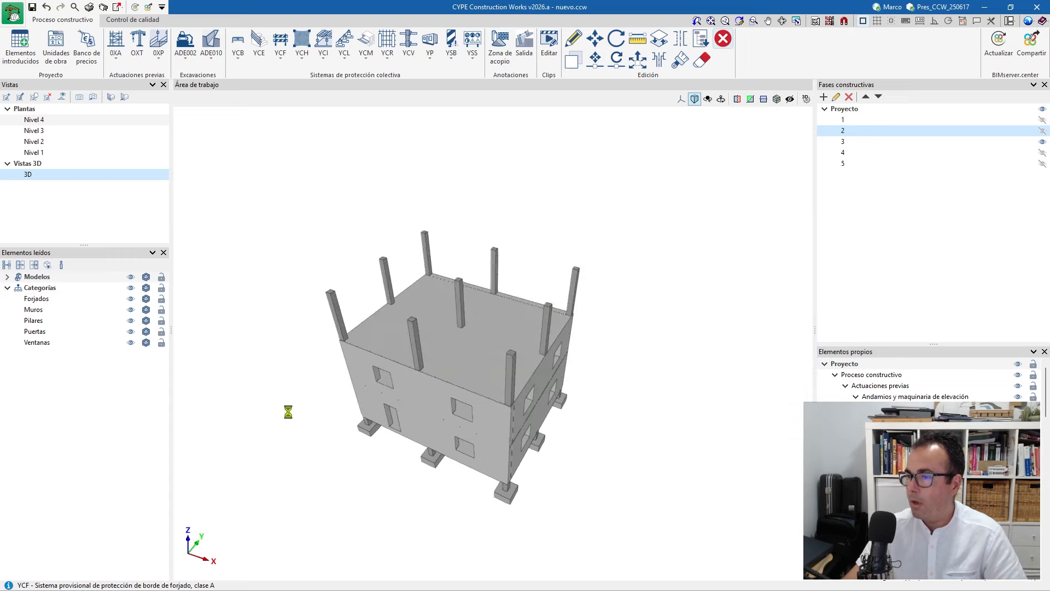
Configure the Bca edge protection to place with reference asdf and initial phase 3, and choose its final phase
{"action": "type", "text": "asdf"}
{"action": "left_click", "coordinate": [609, 307]}
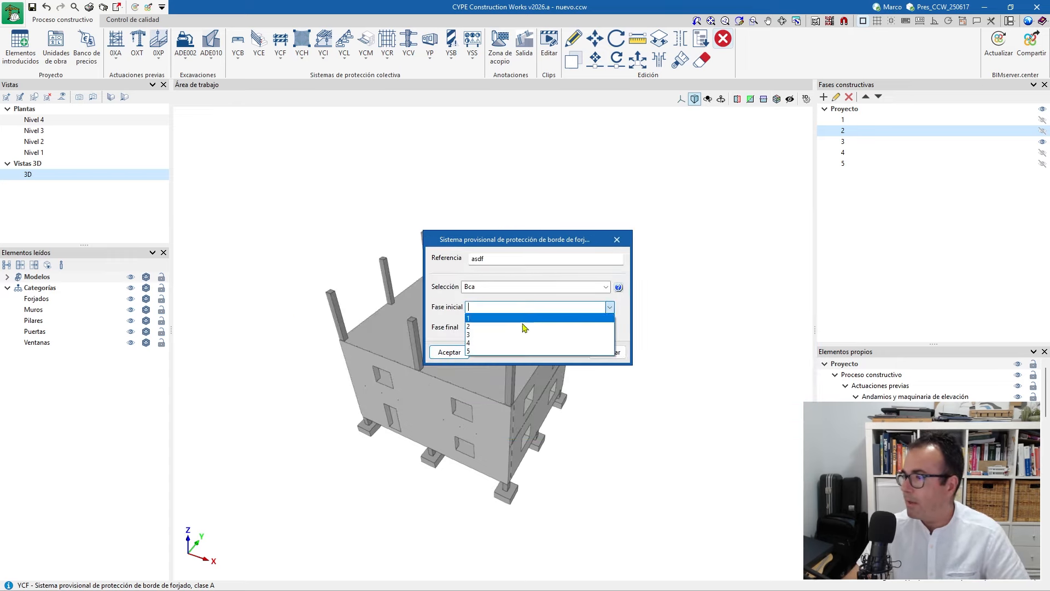
{"action": "left_click", "coordinate": [500, 333]}
{"action": "left_click", "coordinate": [609, 327]}
{"action": "left_click", "coordinate": [473, 359]}
{"action": "left_click", "coordinate": [467, 356]}
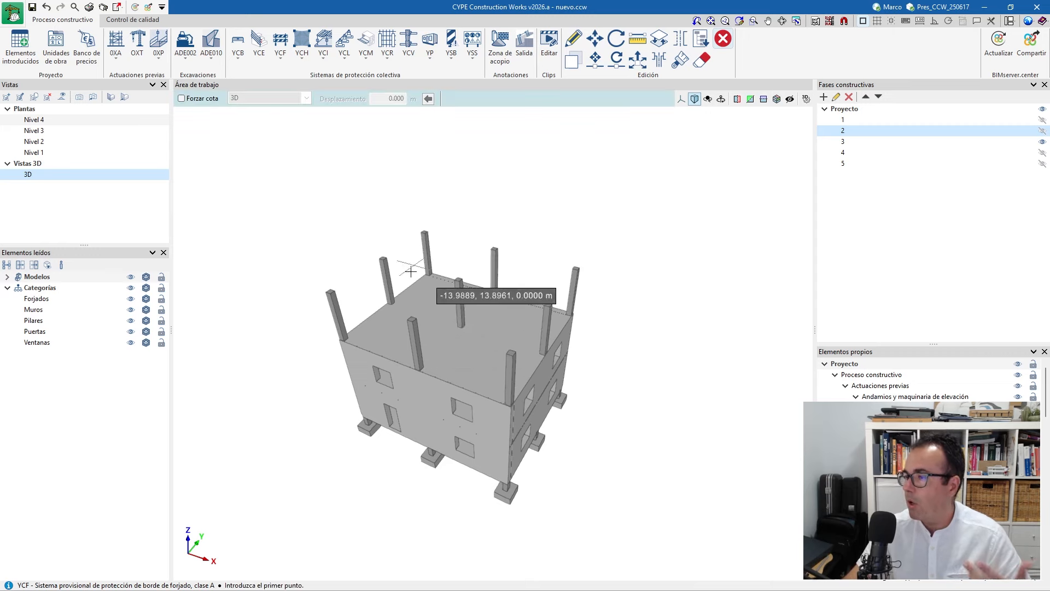
Start placing the asdf edge protection at the far corner of the phase 3 building's upper slab
{"action": "scroll", "coordinate": [434, 283], "scroll_direction": "up", "scroll_amount": 5}
{"action": "scroll", "coordinate": [435, 281], "scroll_direction": "up", "scroll_amount": 2}
{"action": "scroll", "coordinate": [457, 274], "scroll_direction": "down", "scroll_amount": 3}
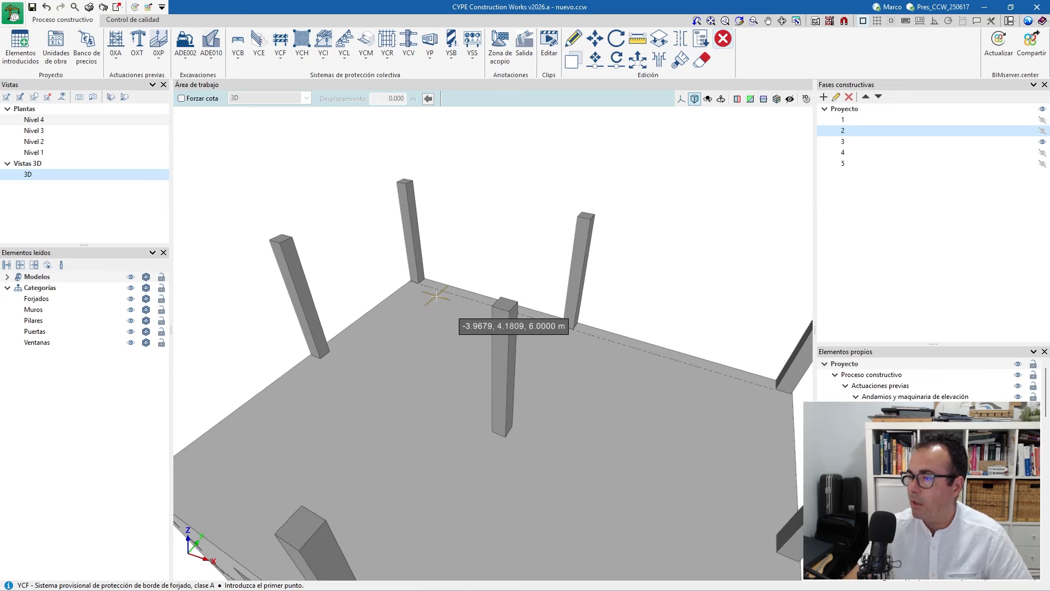
{"action": "scroll", "coordinate": [437, 299], "scroll_direction": "up", "scroll_amount": 1}
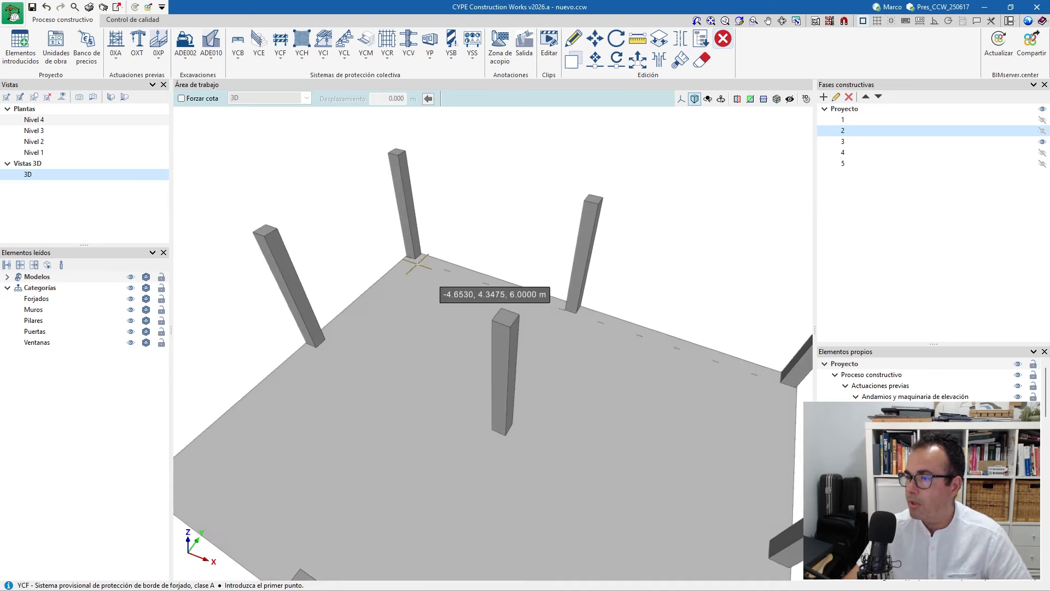